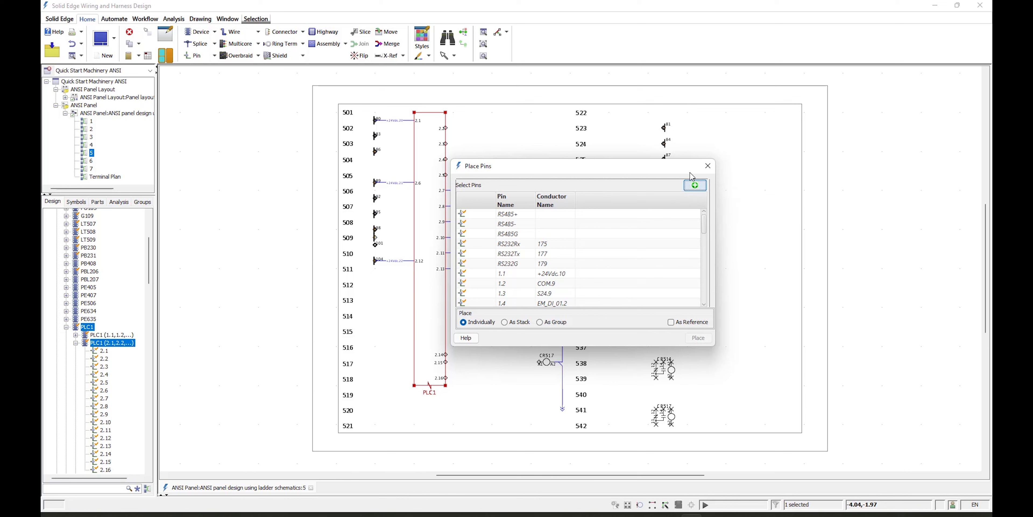
- Dismiss the pin placement and locate pin 2.1 on the schematic through PLC1's connection list, without changing any connections
click(708, 166)
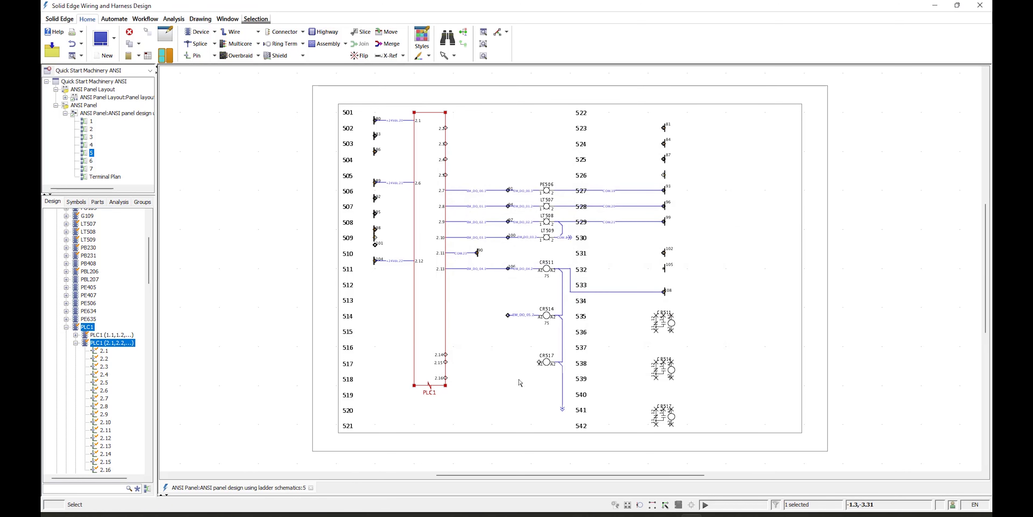
click(449, 340)
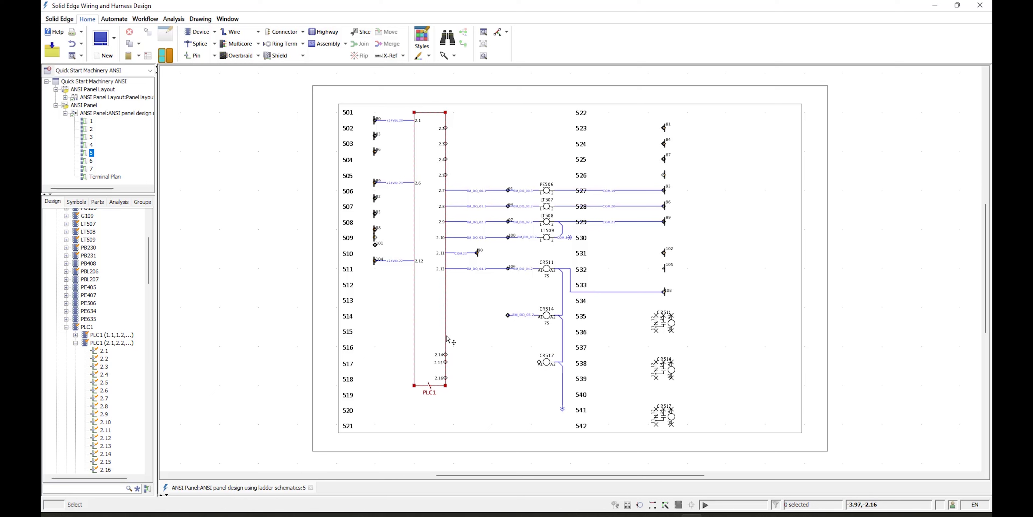
click(449, 340)
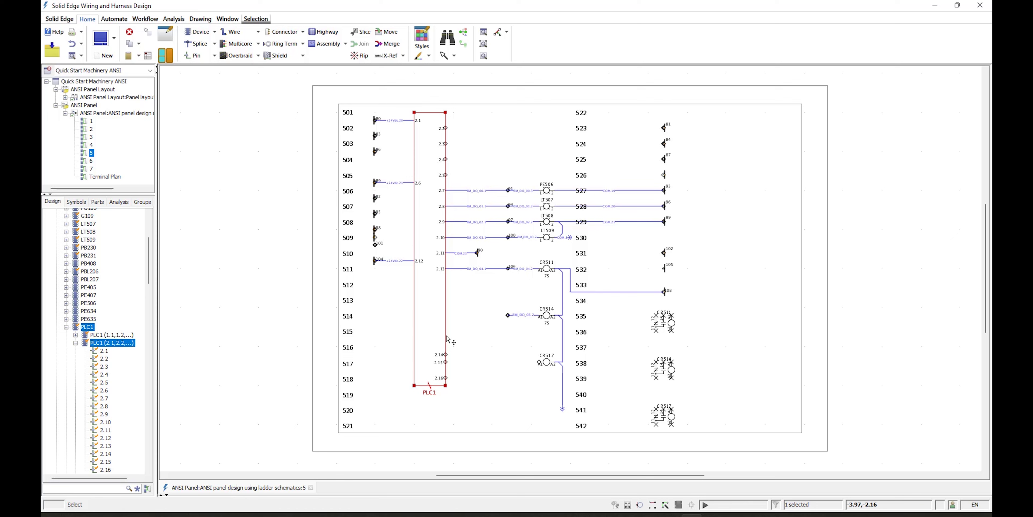
double_click(447, 336)
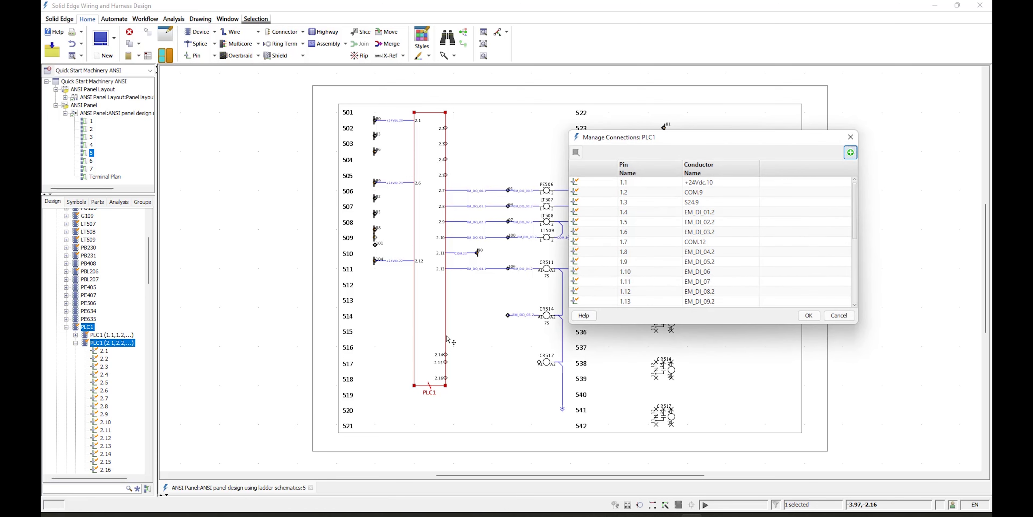
click(578, 242)
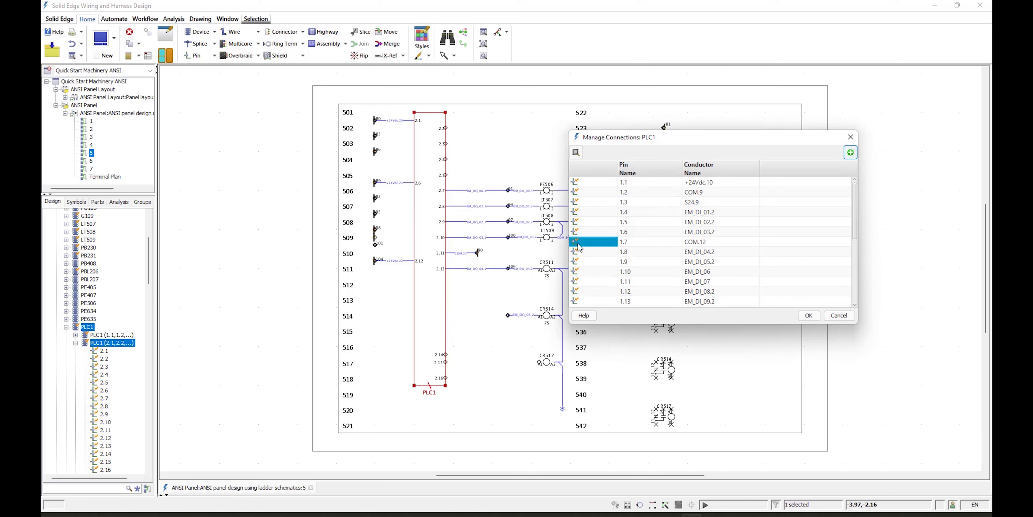
scroll(582, 248, down, 3)
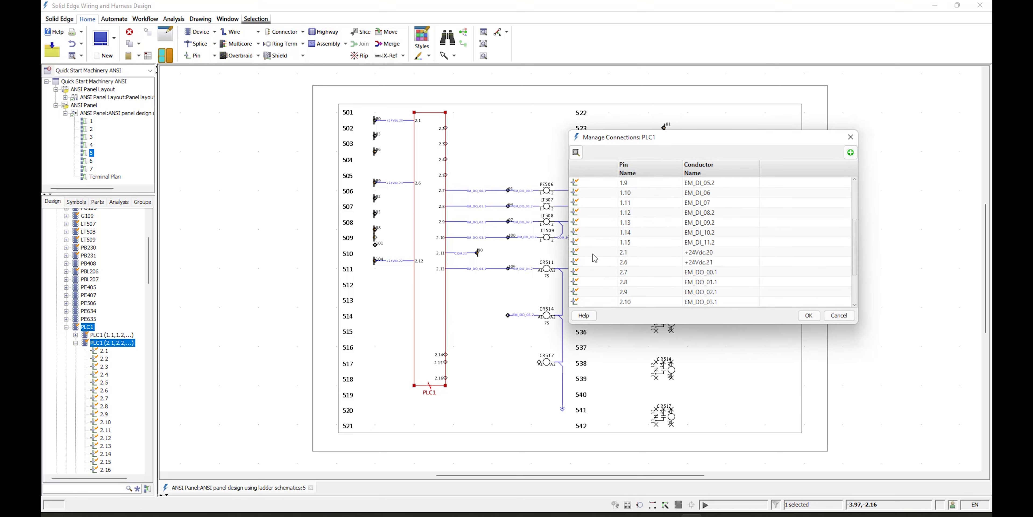
click(587, 256)
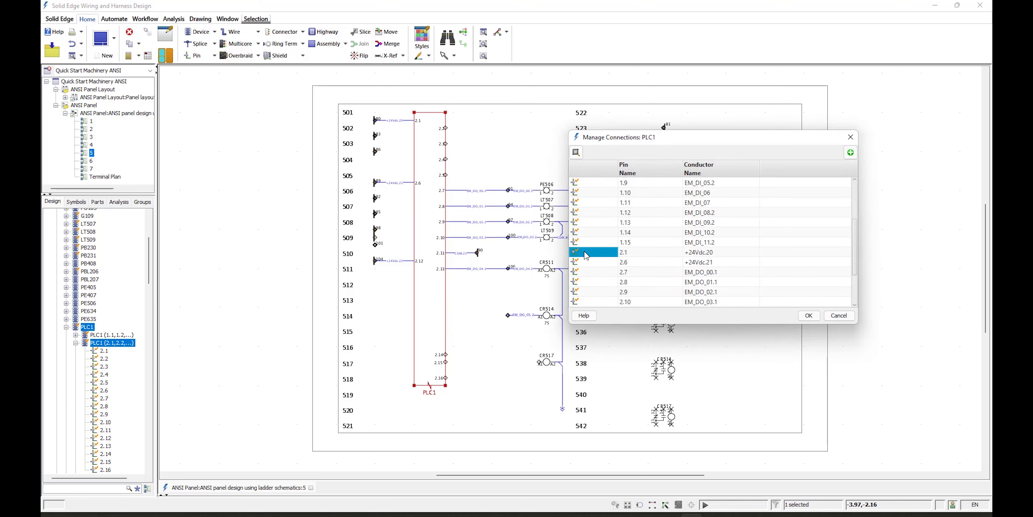
click(578, 152)
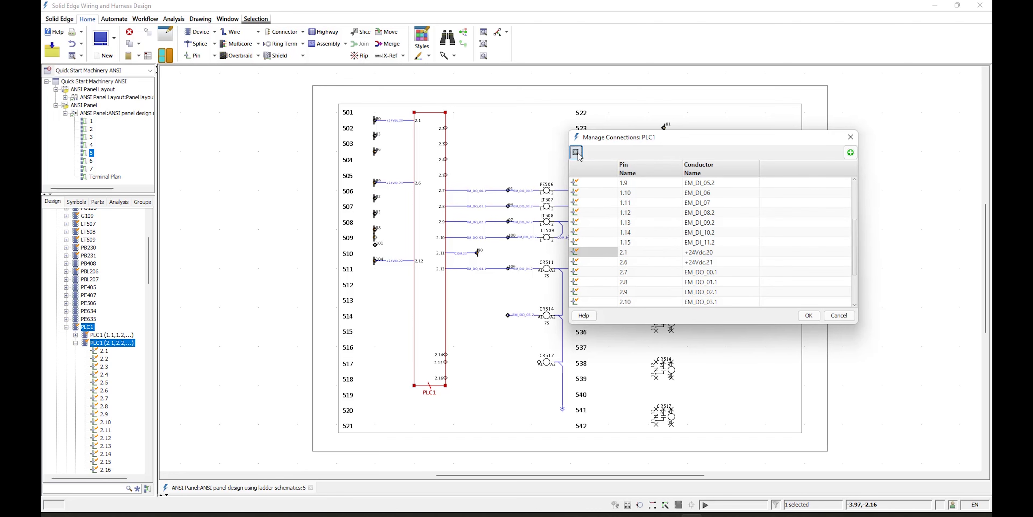
click(577, 153)
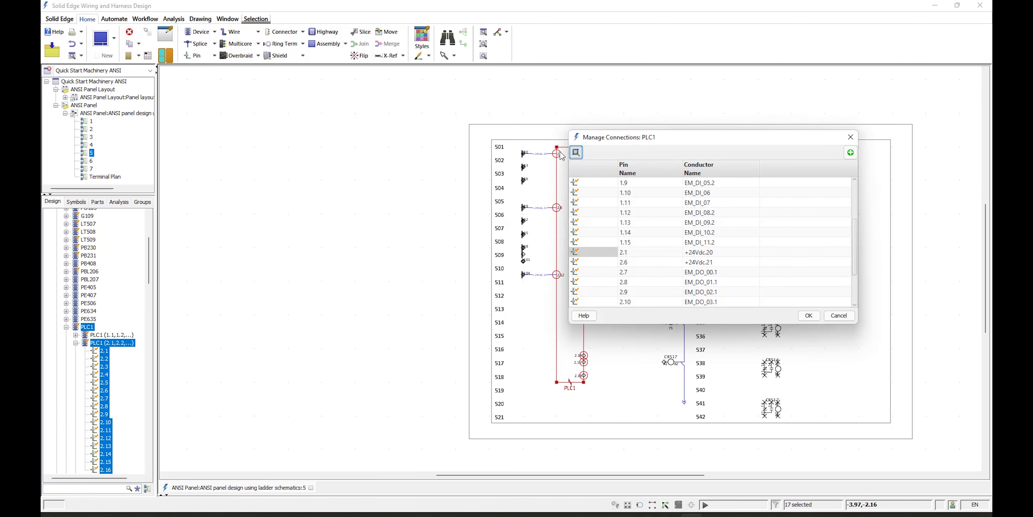
click(839, 315)
click(387, 327)
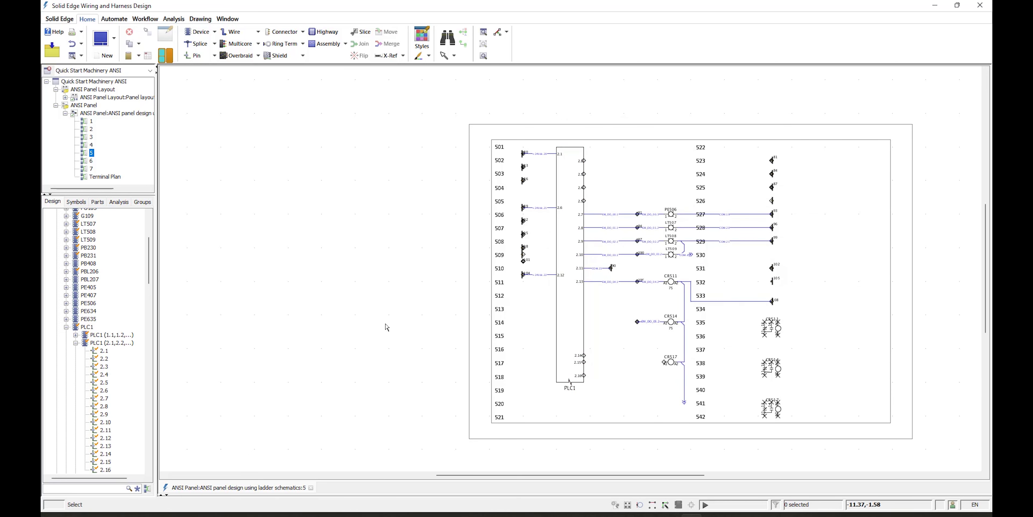
key(Home)
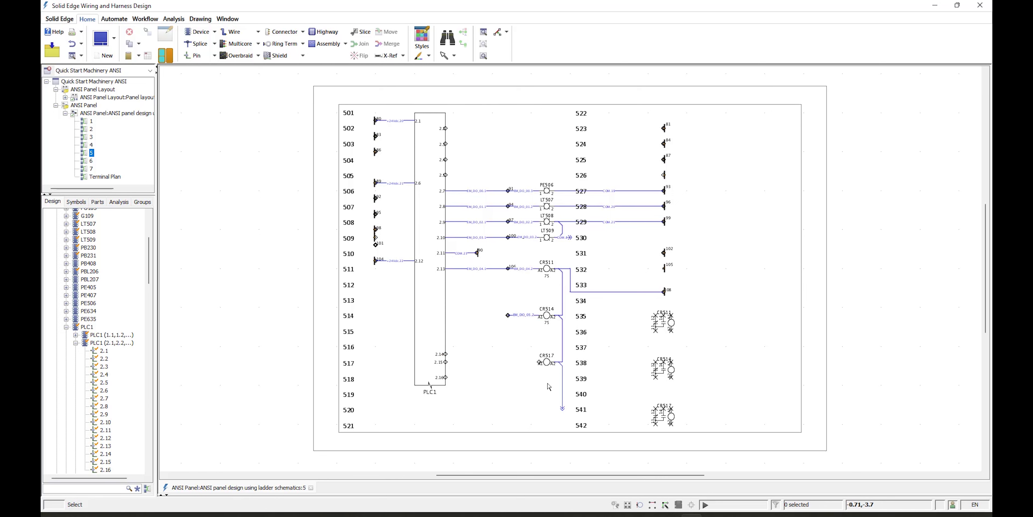
- List all parts in the internal library and browse through their part numbers
click(66, 327)
click(99, 202)
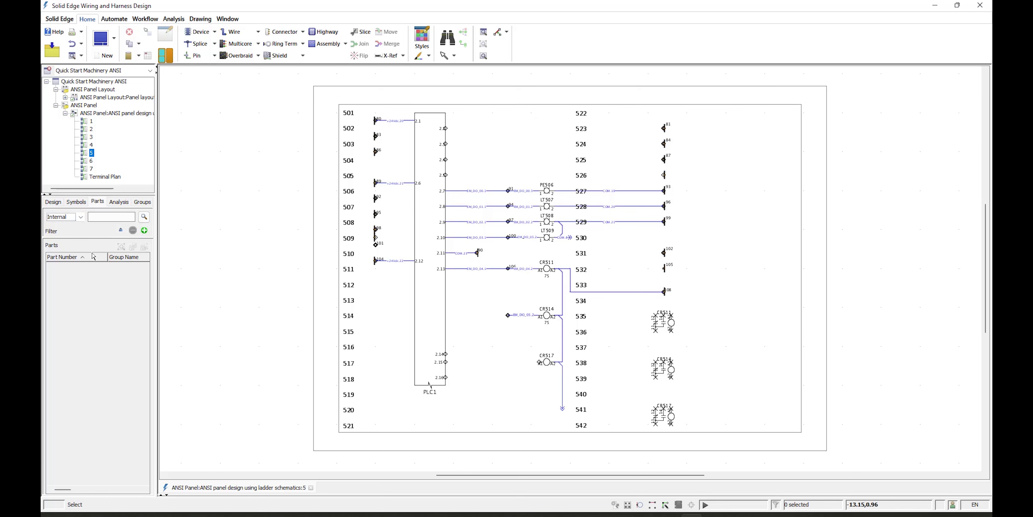
click(145, 217)
scroll(77, 345, down, 10)
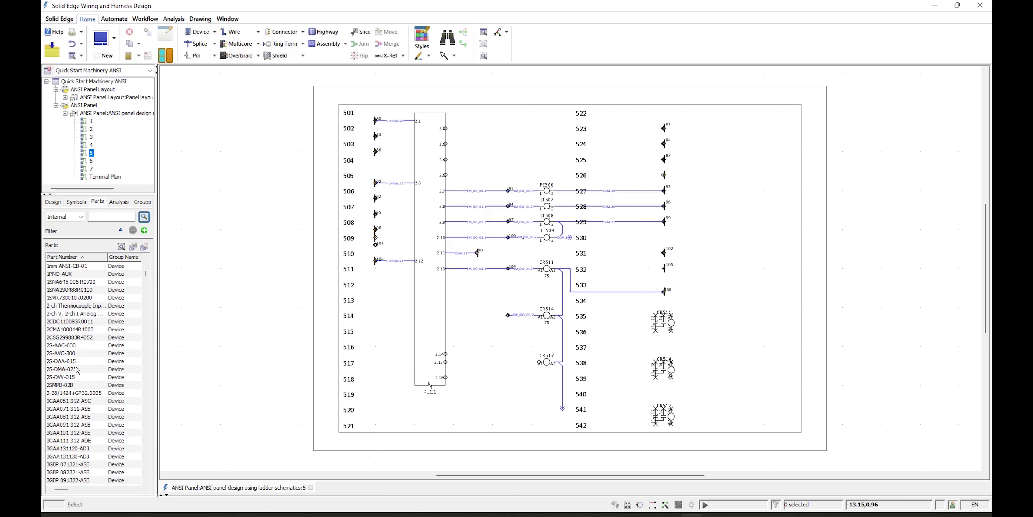
click(80, 385)
scroll(80, 387, down, 3)
scroll(84, 373, down, 2)
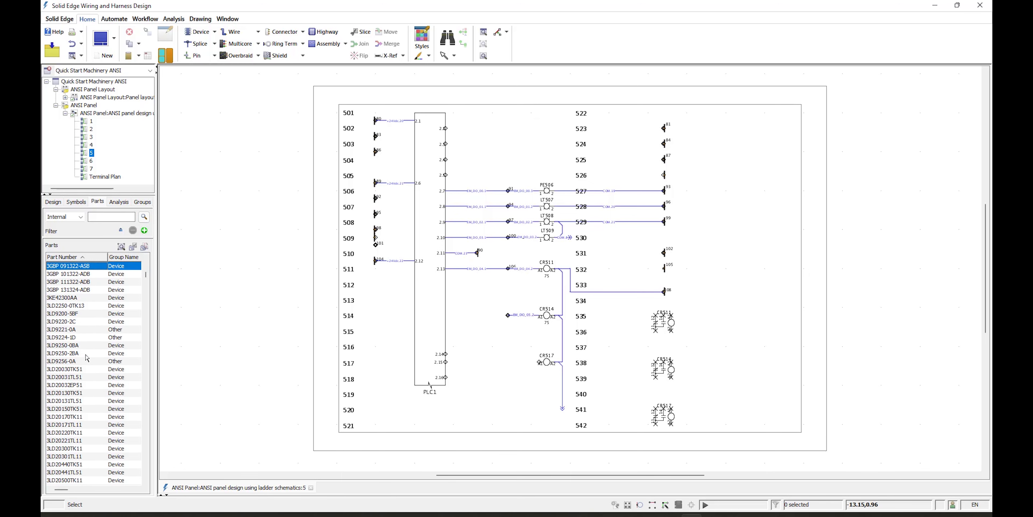
scroll(69, 373, up, 2)
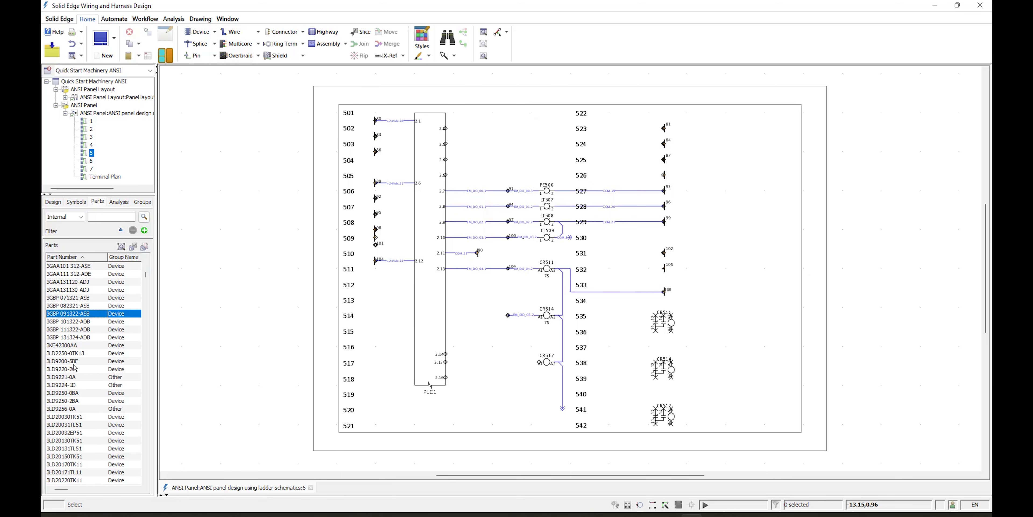
- Find the PILOTLIGHT part in the internal library and place one at line 518 below relay CR517
click(100, 217)
text(pi)
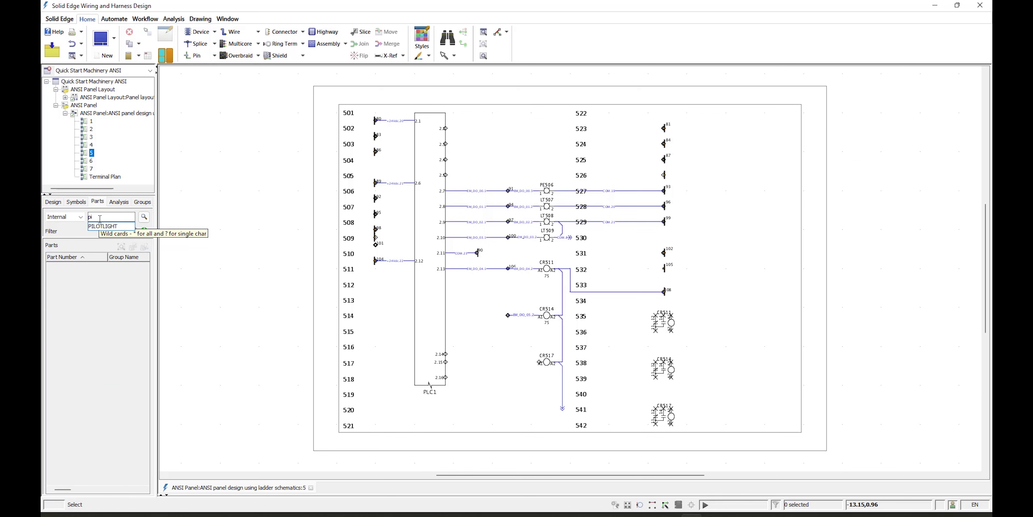
click(103, 226)
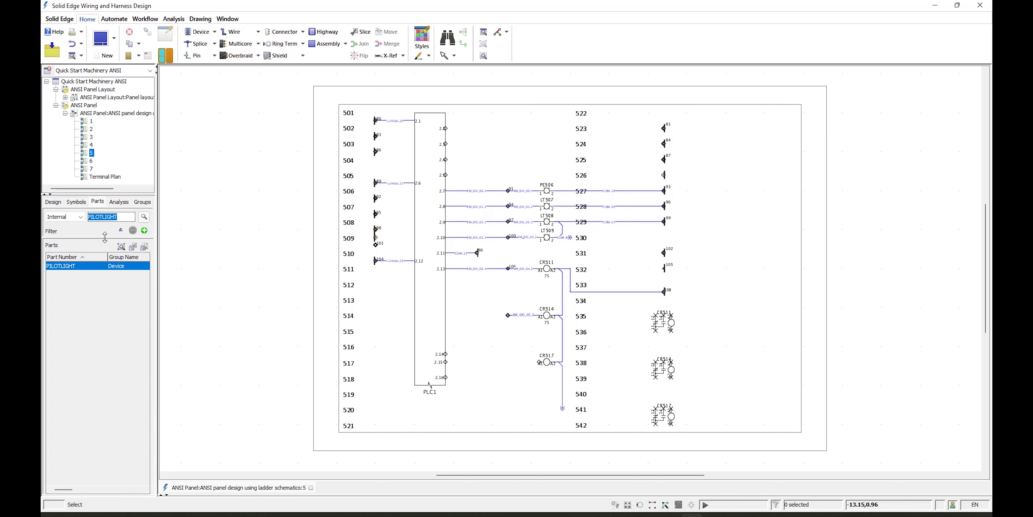
click(65, 266)
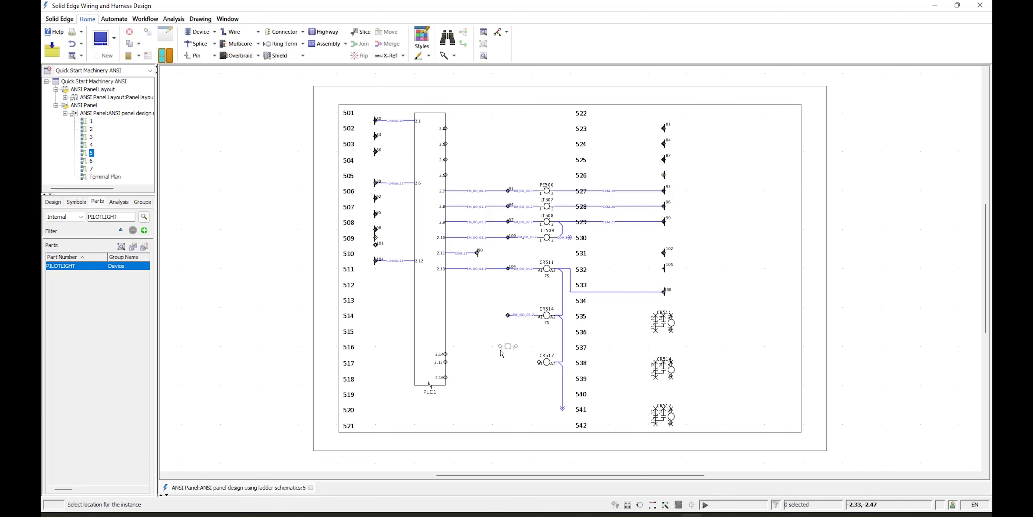
scroll(540, 388, up, 3)
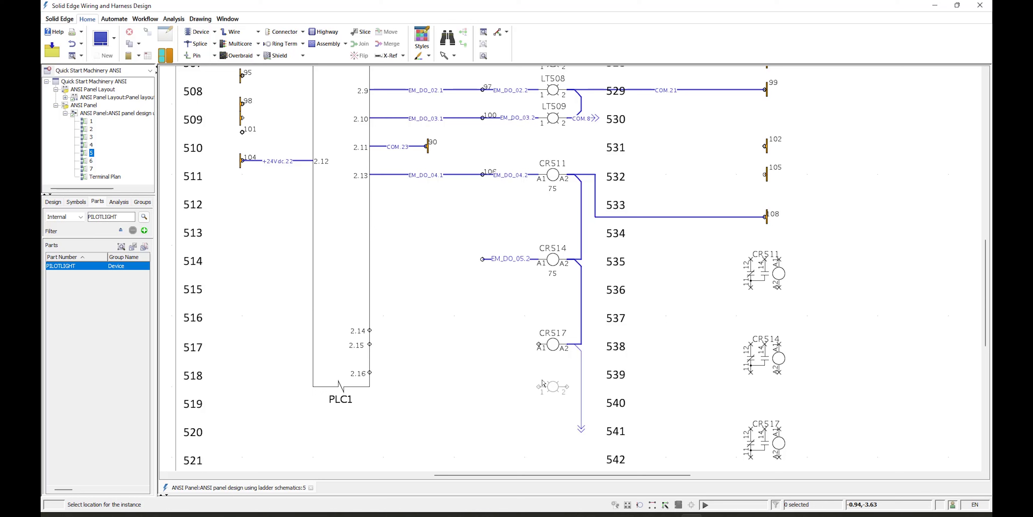
click(543, 382)
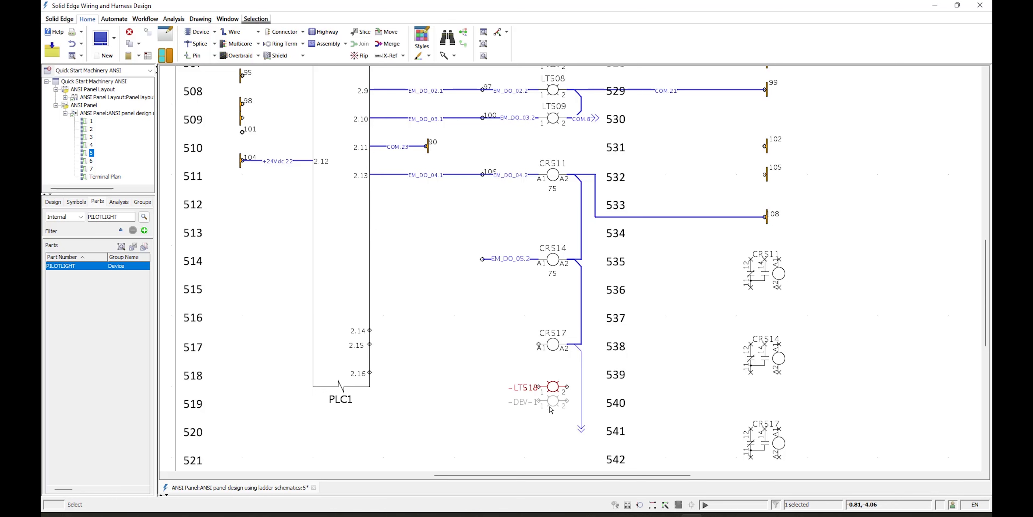
- Place two more PILOTLIGHT devices at lines 519 and 520, aligned below the first one
click(553, 415)
scroll(552, 417, down, 3)
scroll(554, 441, down, 2)
scroll(553, 433, up, 6)
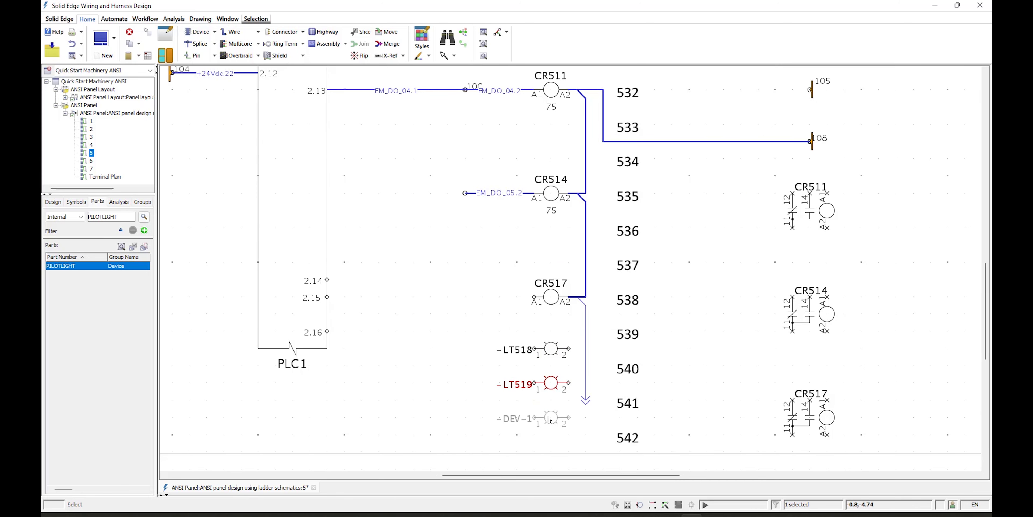
click(550, 420)
click(477, 403)
- Wire PLC1 pins 2.2, 2.3 and 2.4 to terminals 81, 84 and 87 as three parallel wires in one operation
scroll(531, 367, down, 3)
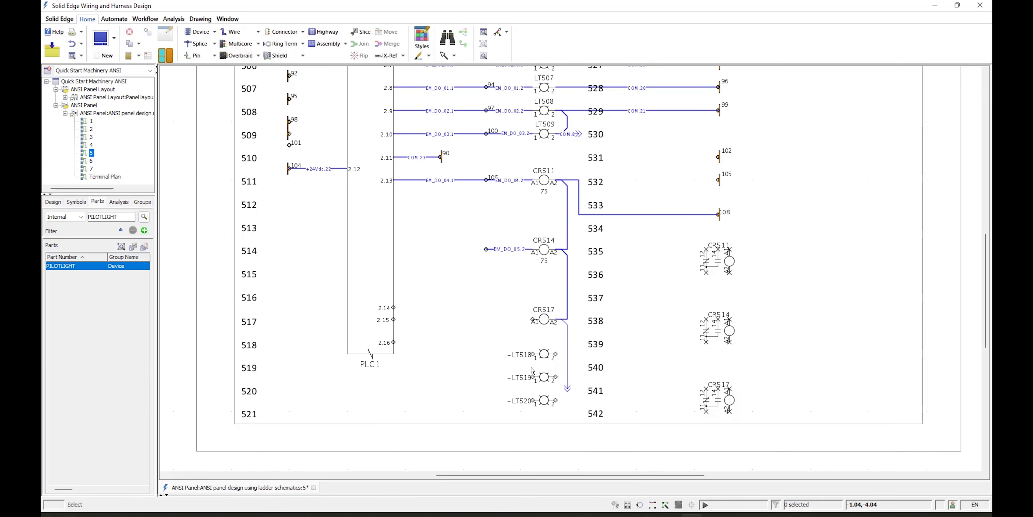
scroll(532, 371, down, 1)
scroll(747, 312, down, 1)
scroll(748, 296, up, 1)
scroll(696, 142, down, 3)
scroll(622, 102, up, 4)
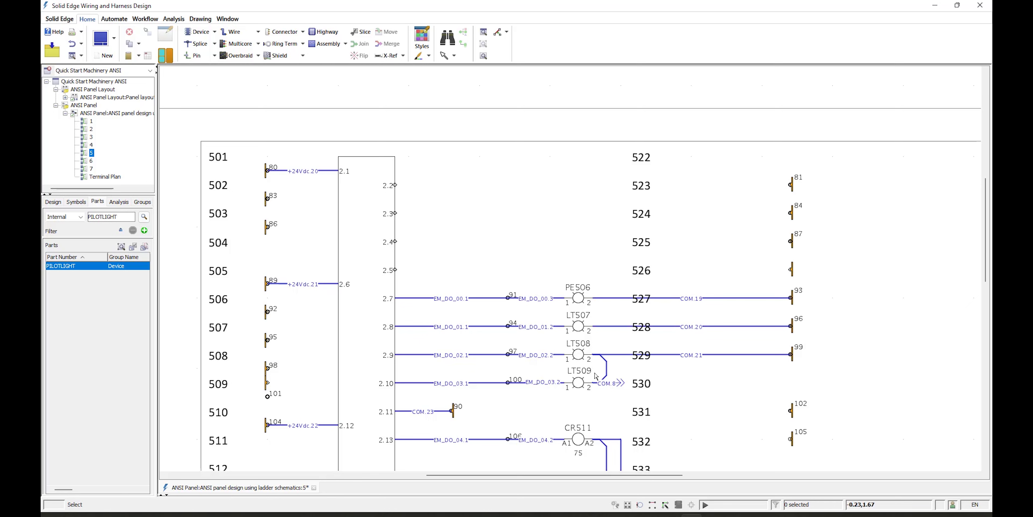
click(666, 505)
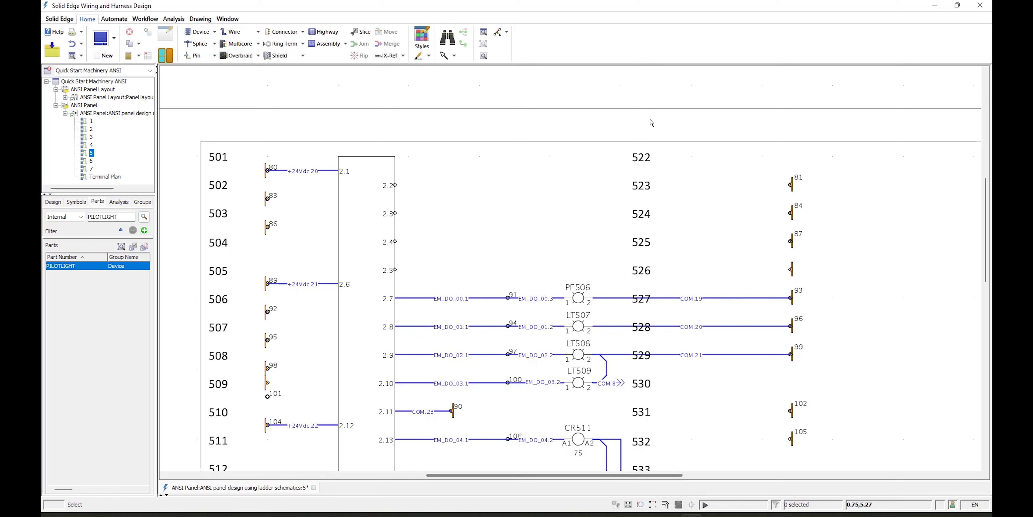
click(253, 36)
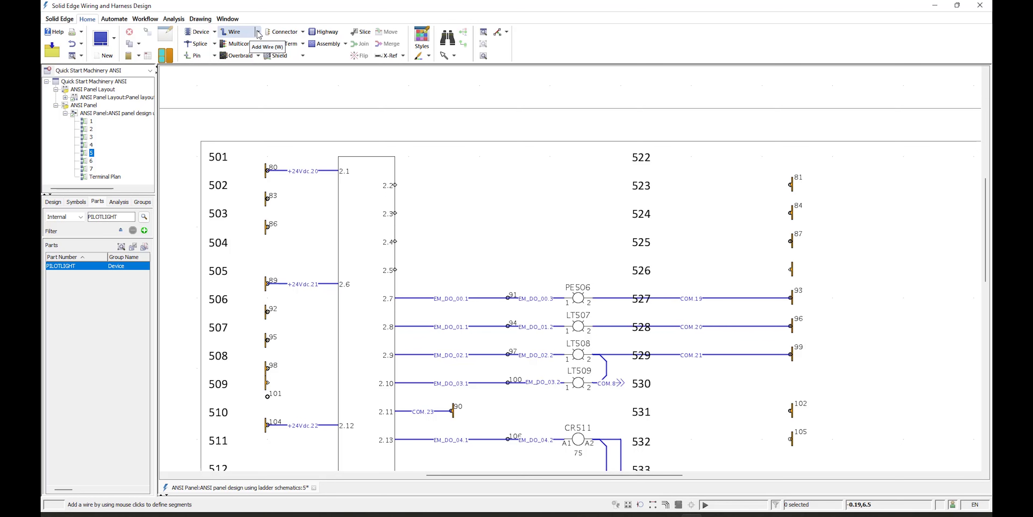
click(258, 32)
click(251, 63)
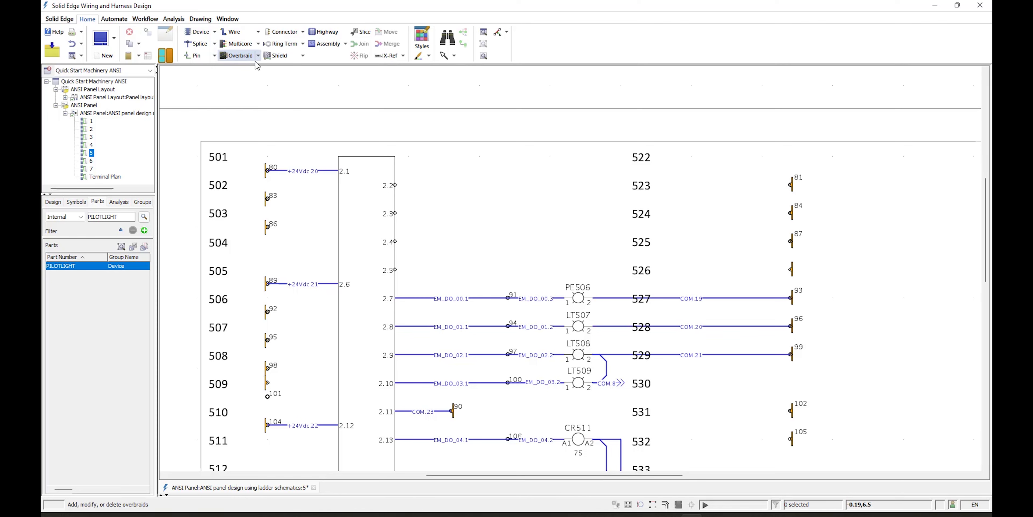
drag(379, 171, 415, 250)
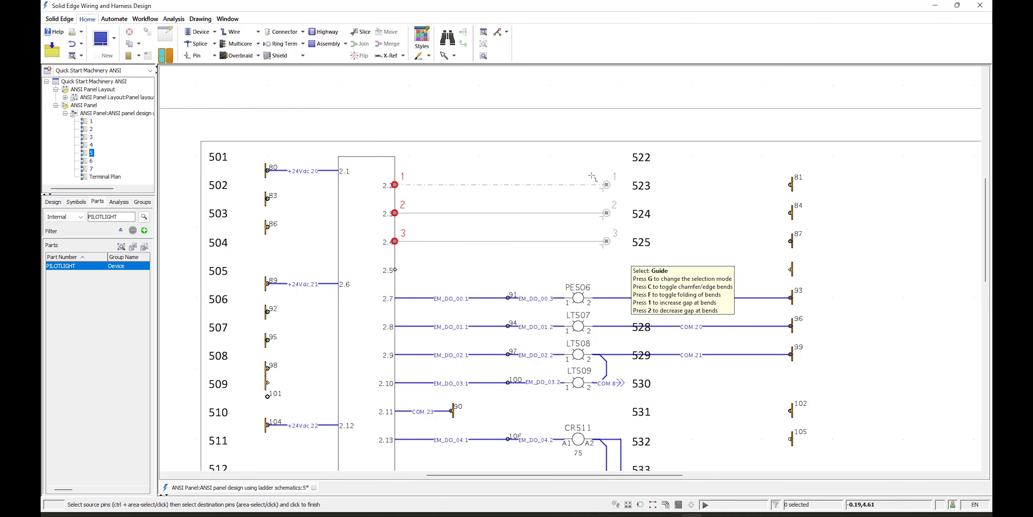
click(792, 187)
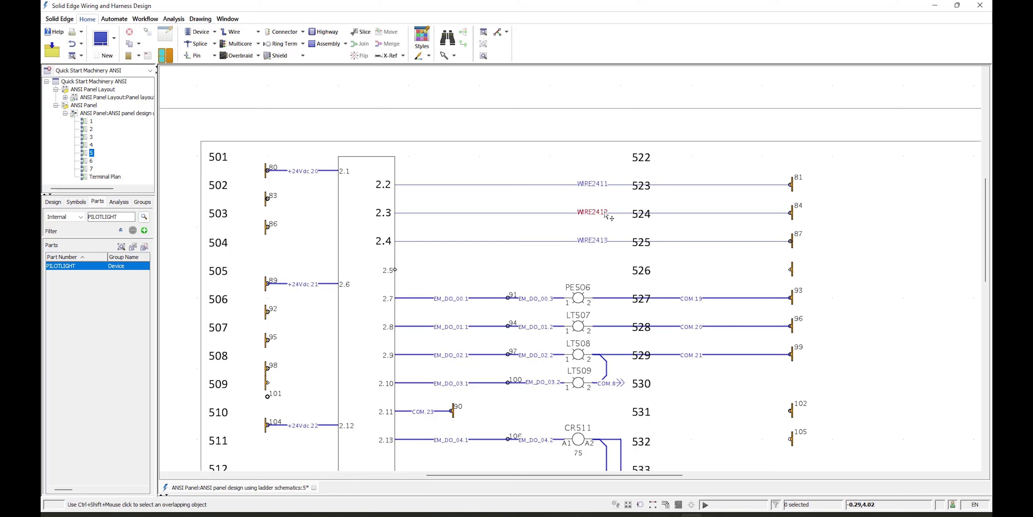
- Assign library part W-00.5-B to the three new wires from PLC1 pins 2.2, 2.3 and 2.4 together
drag(717, 265, 683, 157)
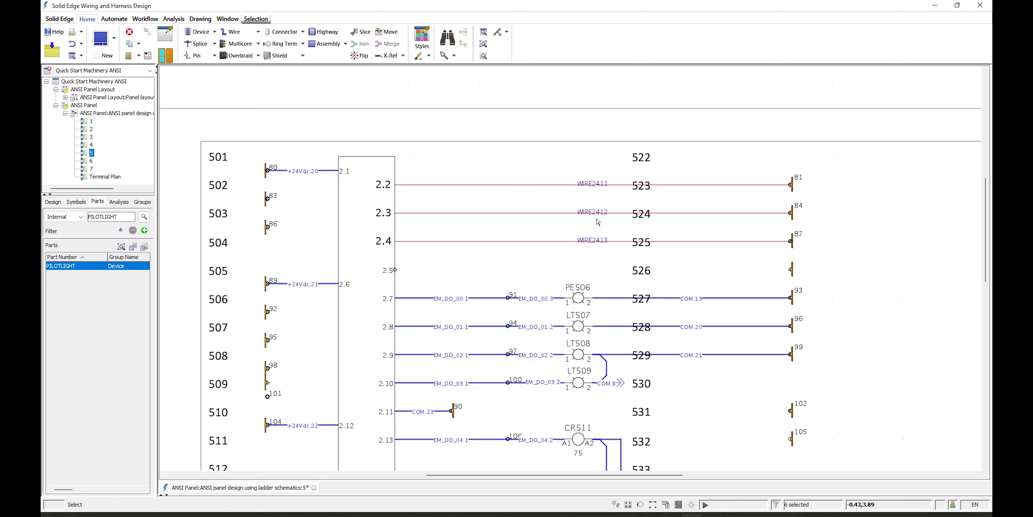
drag(727, 261, 670, 174)
key(alt+Return)
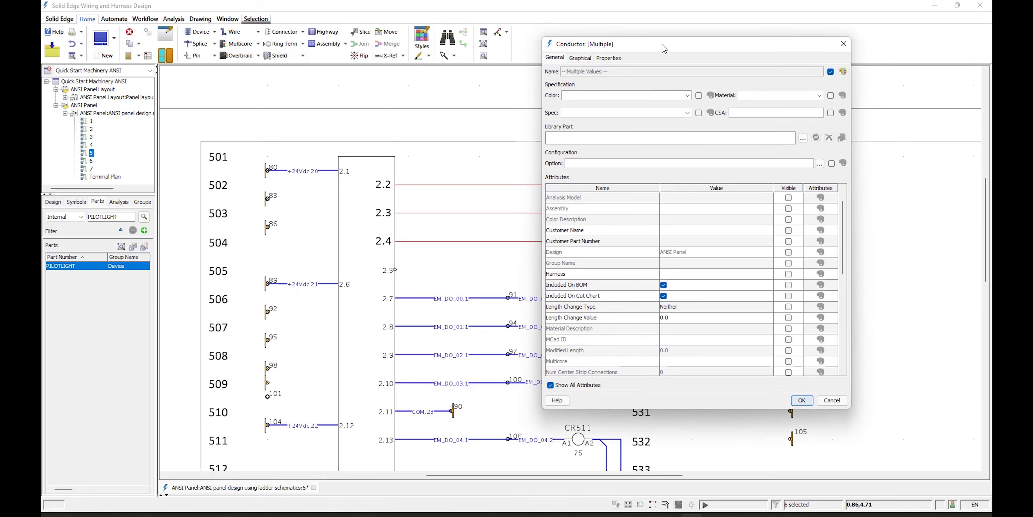
drag(664, 48, 645, 59)
click(555, 147)
text(we)
key(BackSpace)
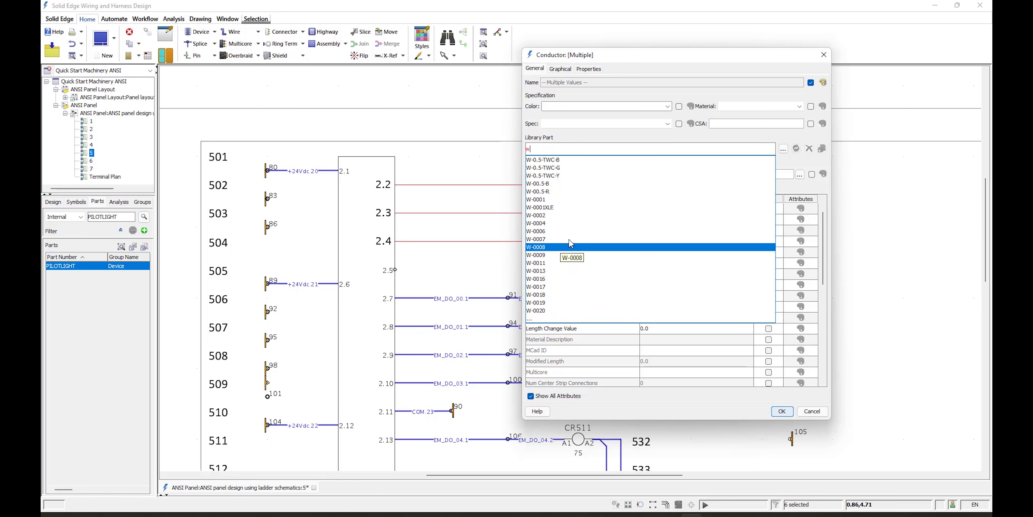
click(542, 183)
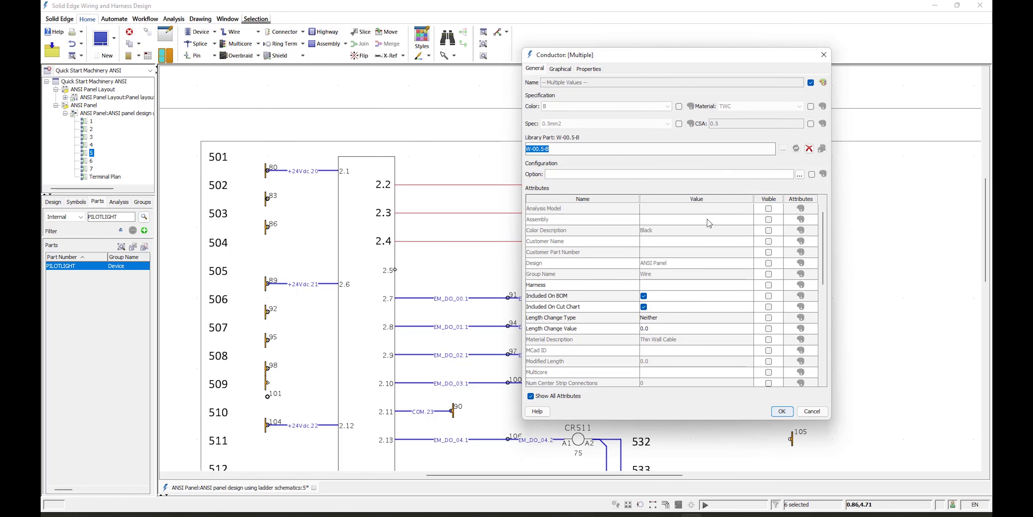
drag(725, 64, 747, 63)
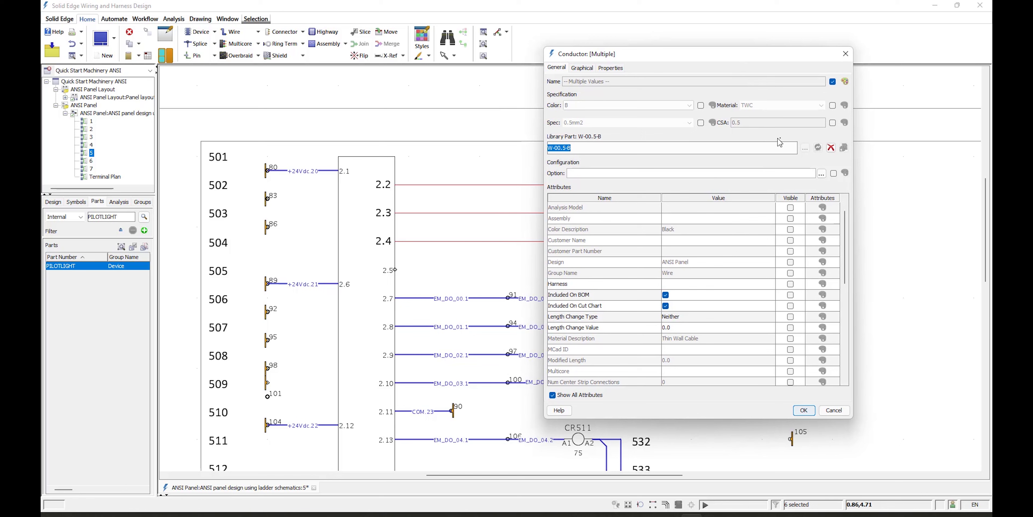
click(804, 410)
click(896, 367)
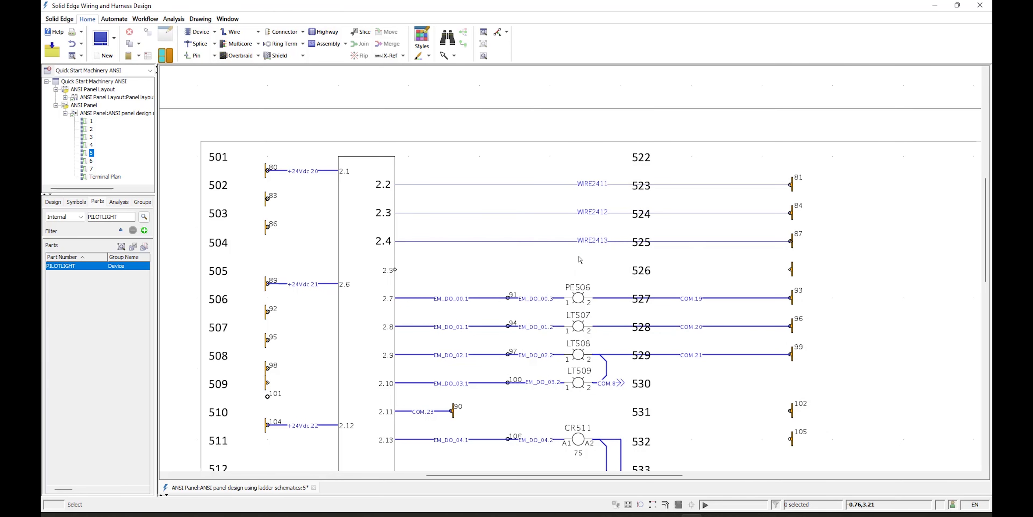
- Copy pilot light PE506 to line 505 just above it and move the copy across onto line 526
drag(569, 255, 504, 176)
click(569, 289)
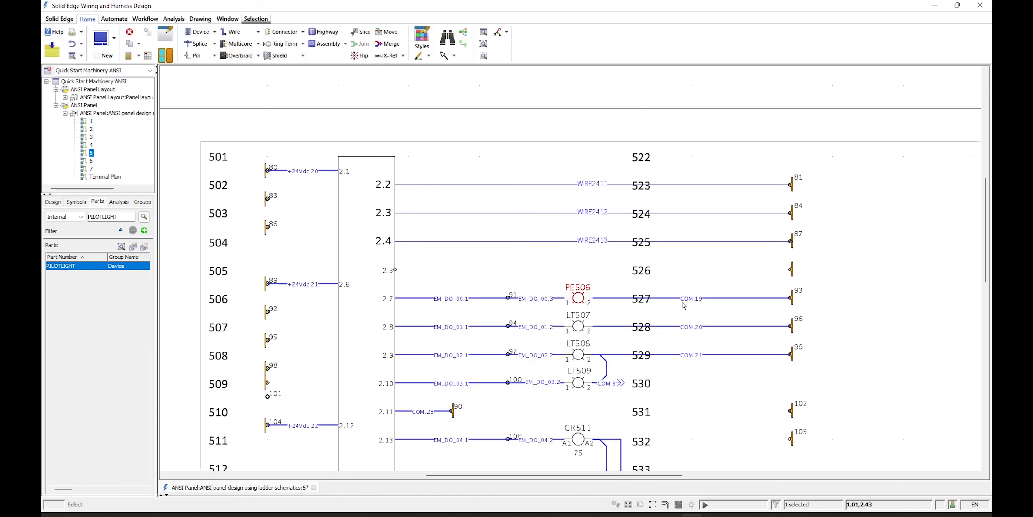
key(ctrl+c)
key(ctrl+v)
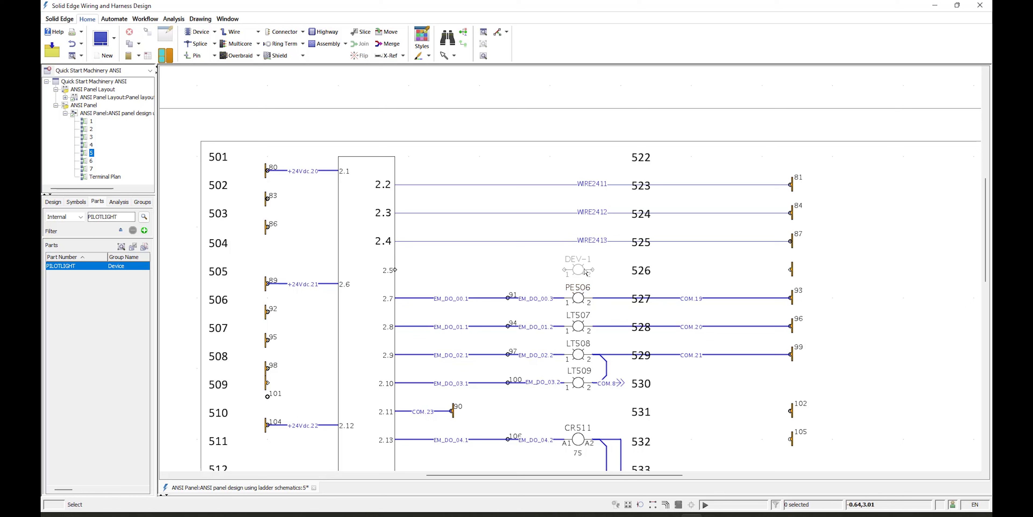
click(586, 272)
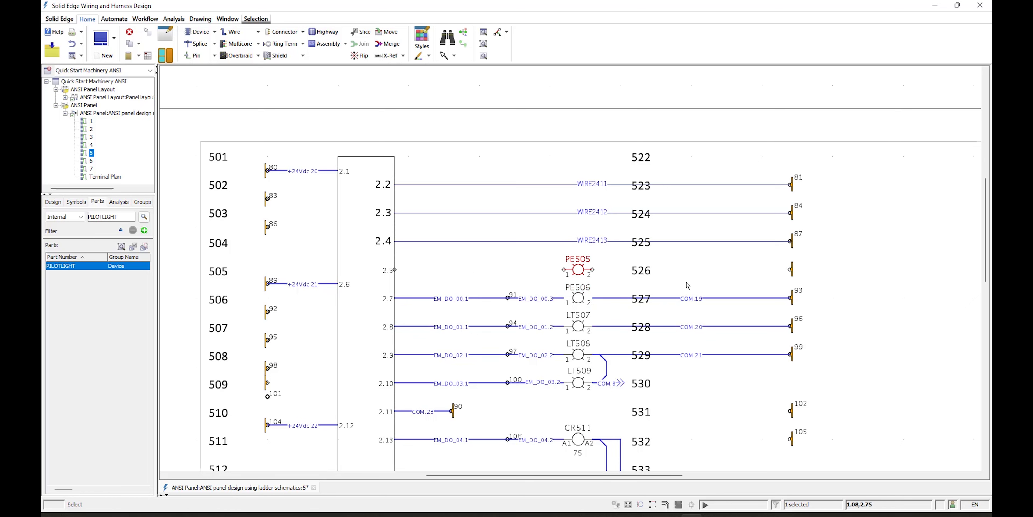
drag(582, 278, 697, 280)
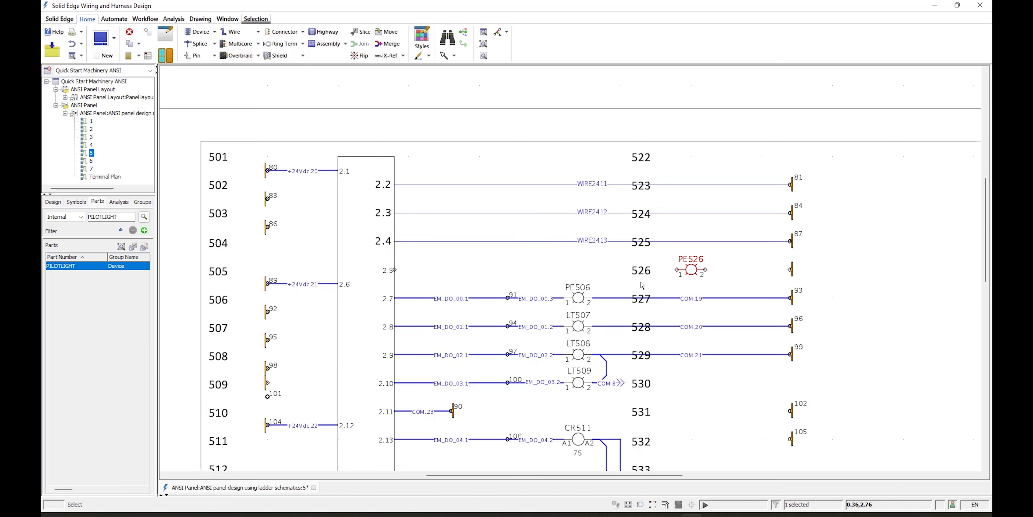
- Wire PLC1 pin 2.5 to pin 1 of the line 526 pilot light and its pin 2 to the terminal on that line
click(566, 268)
key(w)
click(395, 270)
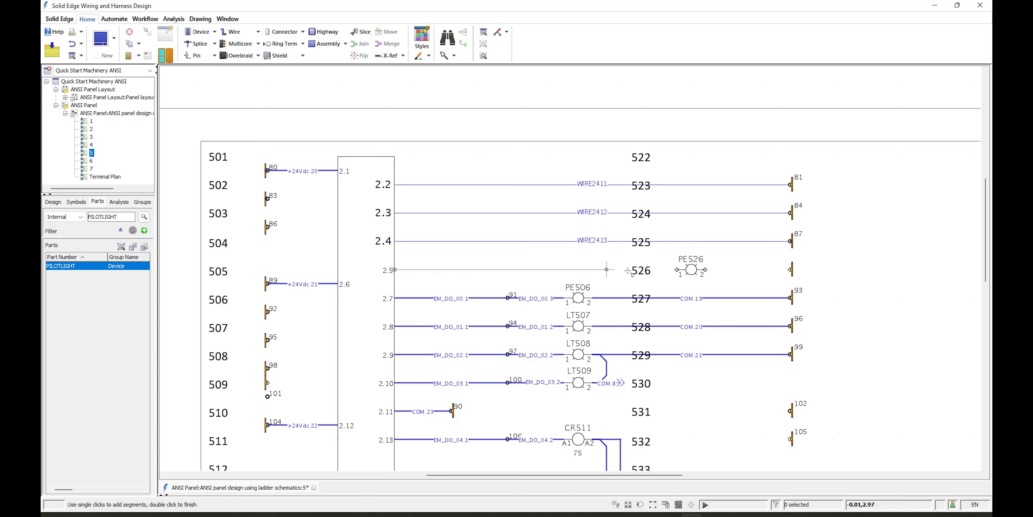
double_click(678, 271)
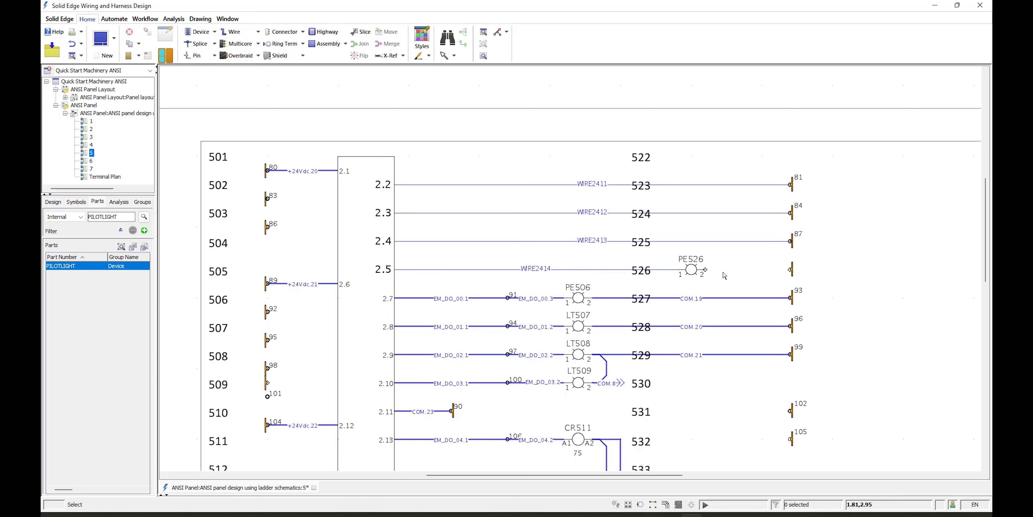
key(w)
click(706, 270)
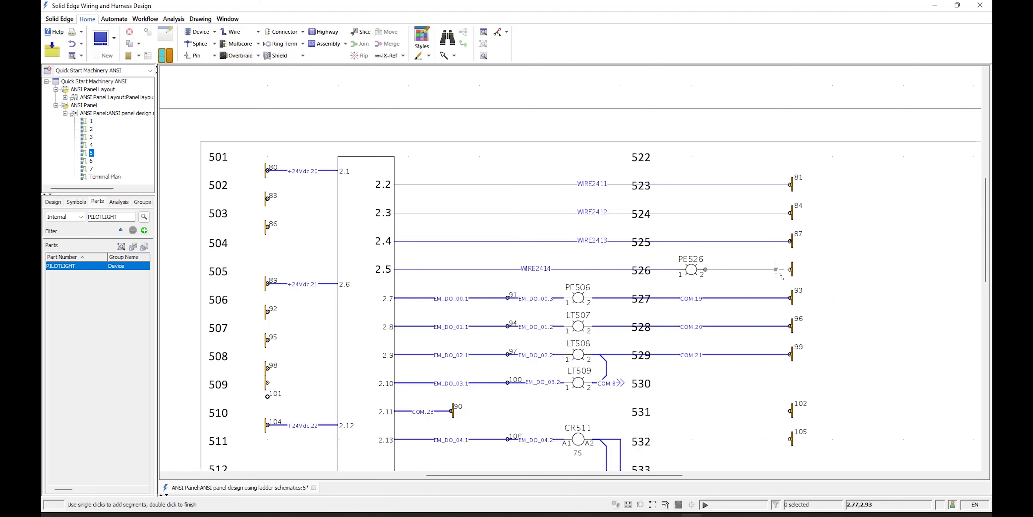
double_click(789, 271)
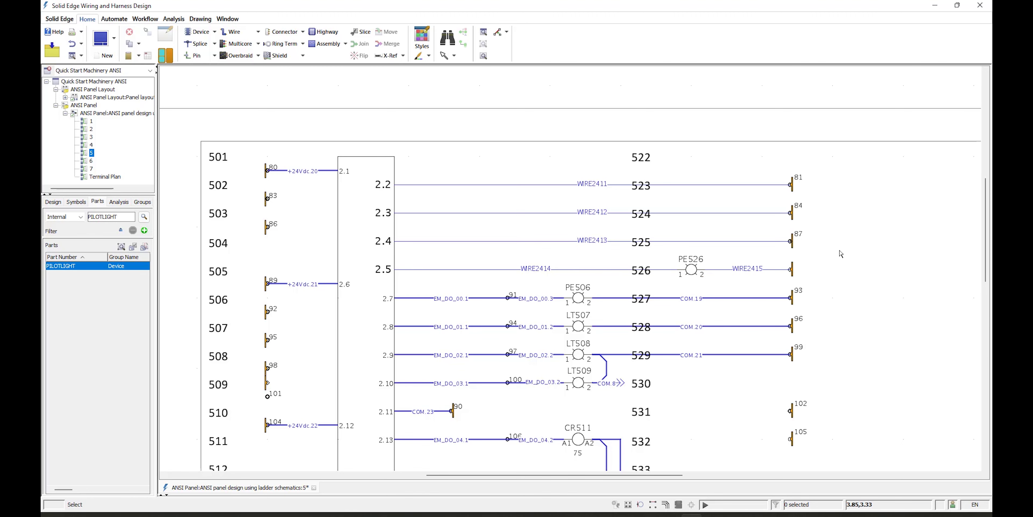
scroll(843, 251, down, 2)
scroll(842, 255, down, 1)
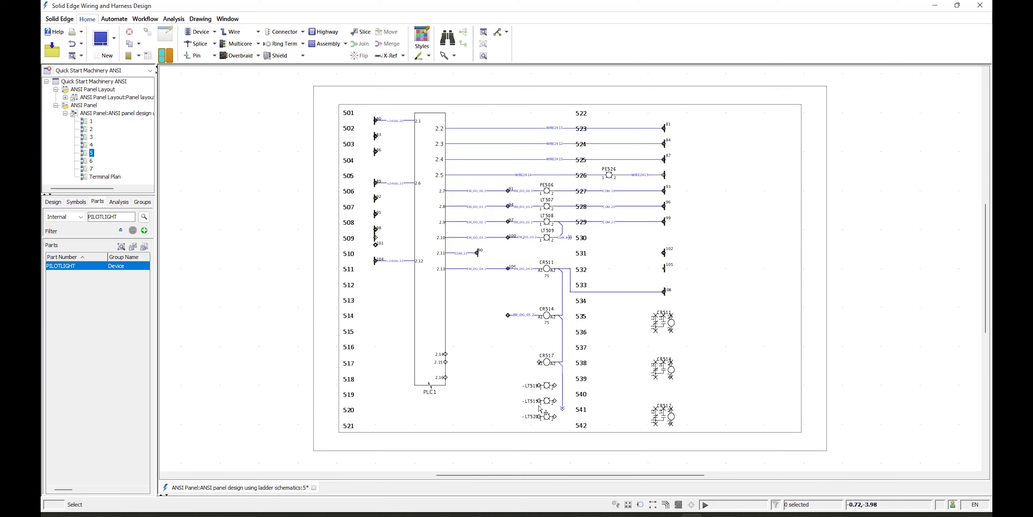
scroll(477, 449, up, 3)
scroll(469, 452, up, 1)
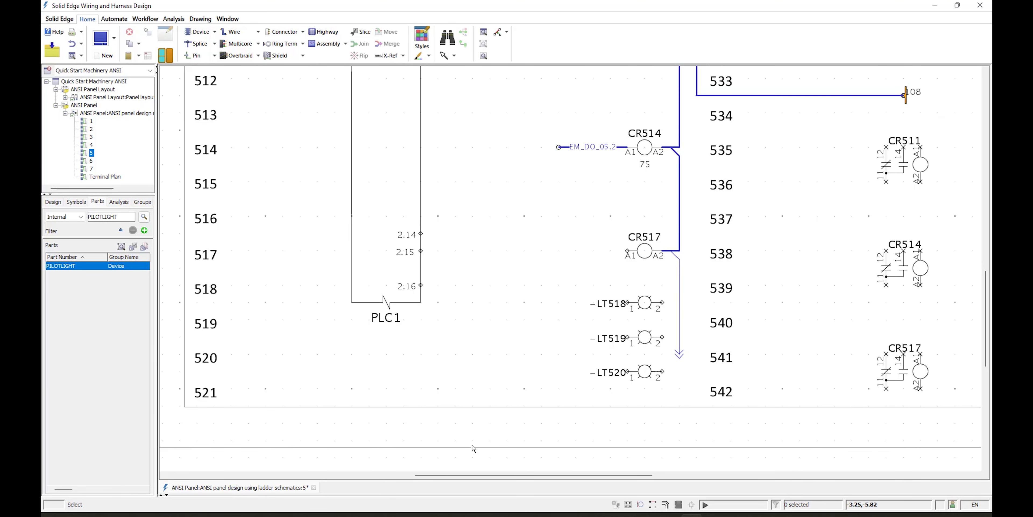
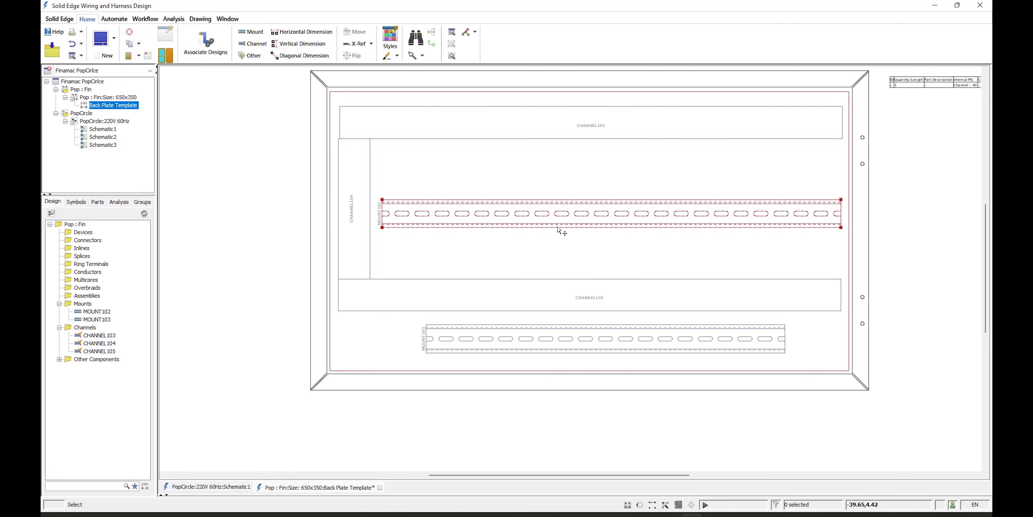
- Assign library part Mount - top hat 35-7.5 to MOUNT102 on the back plate
double_click(560, 229)
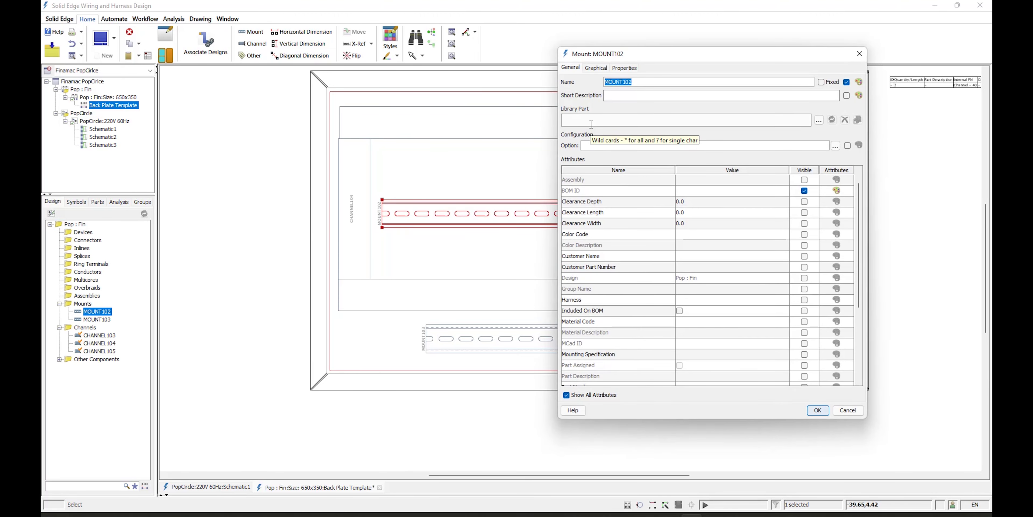
click(580, 121)
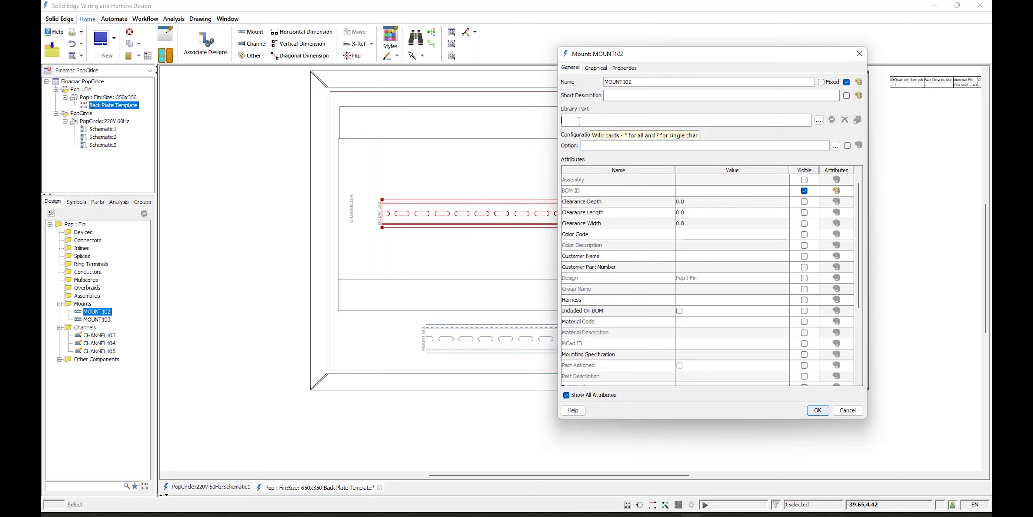
text(m)
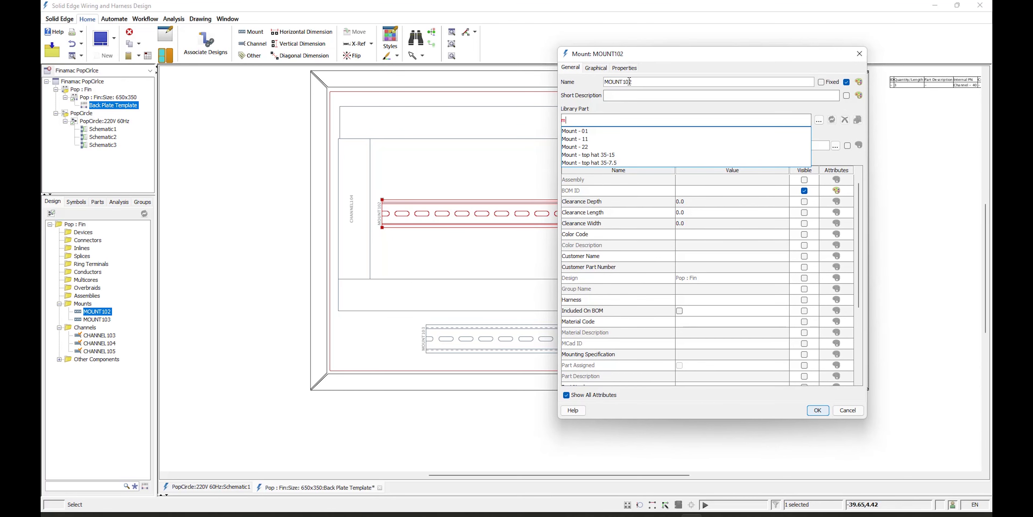
click(602, 163)
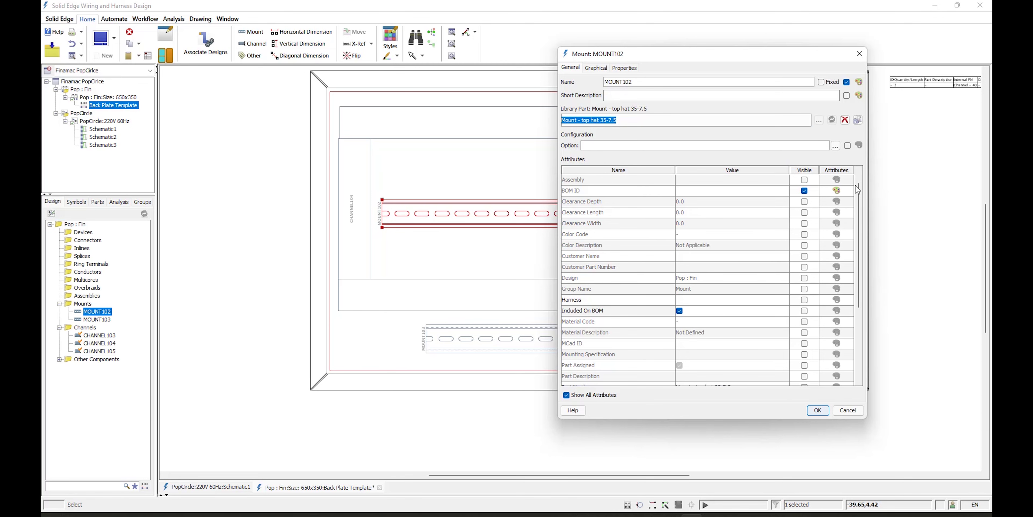
click(817, 410)
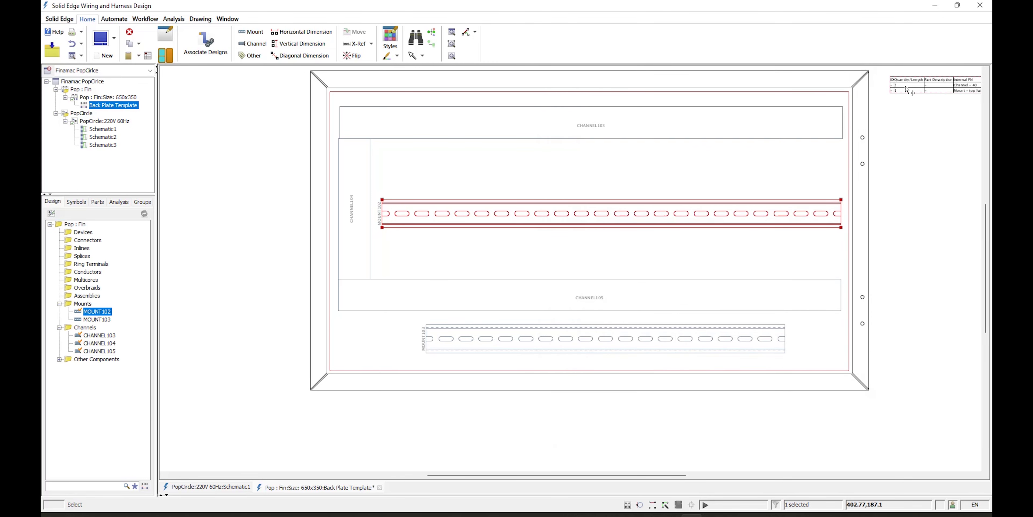
- Assign library part Mount - top hat 35-7.5 to MOUNT103, the lower rail on the back plate
click(586, 323)
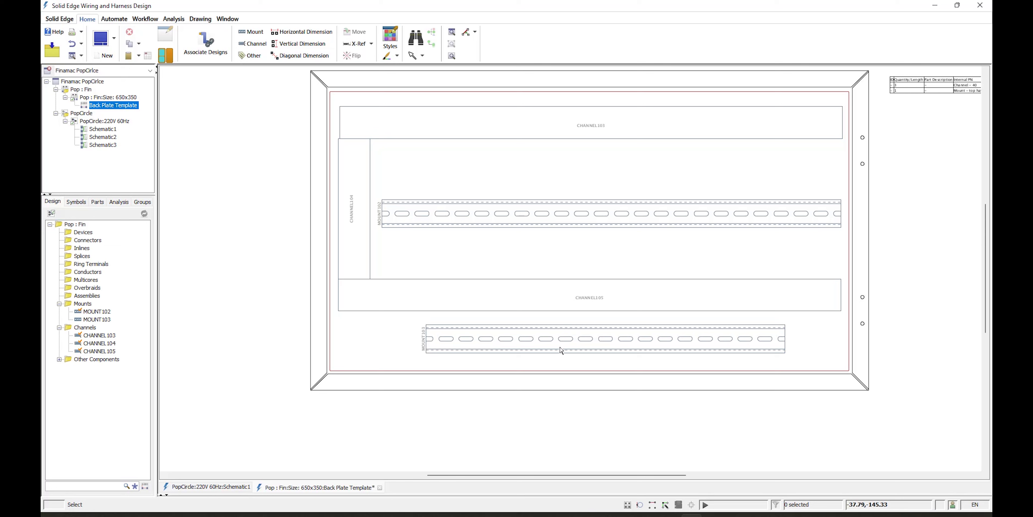
click(563, 355)
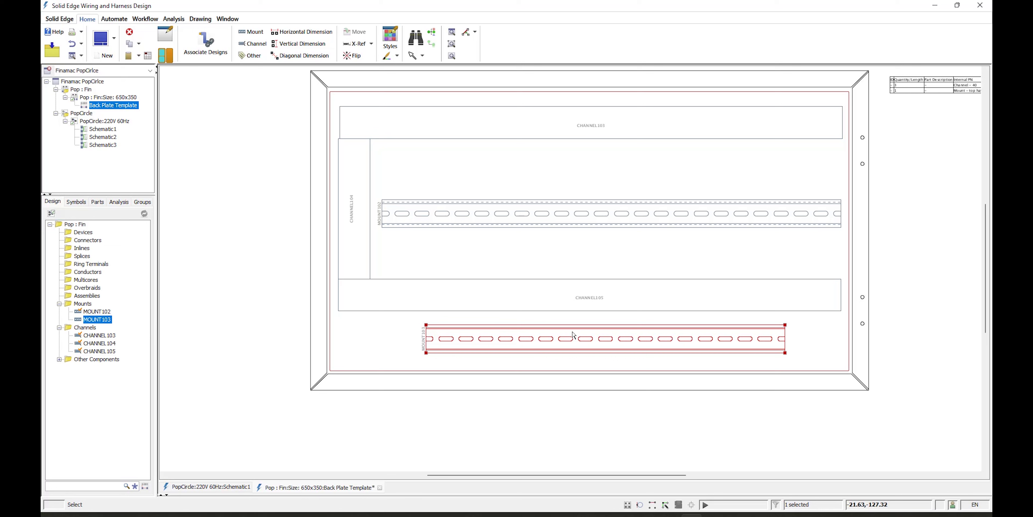
key(Escape)
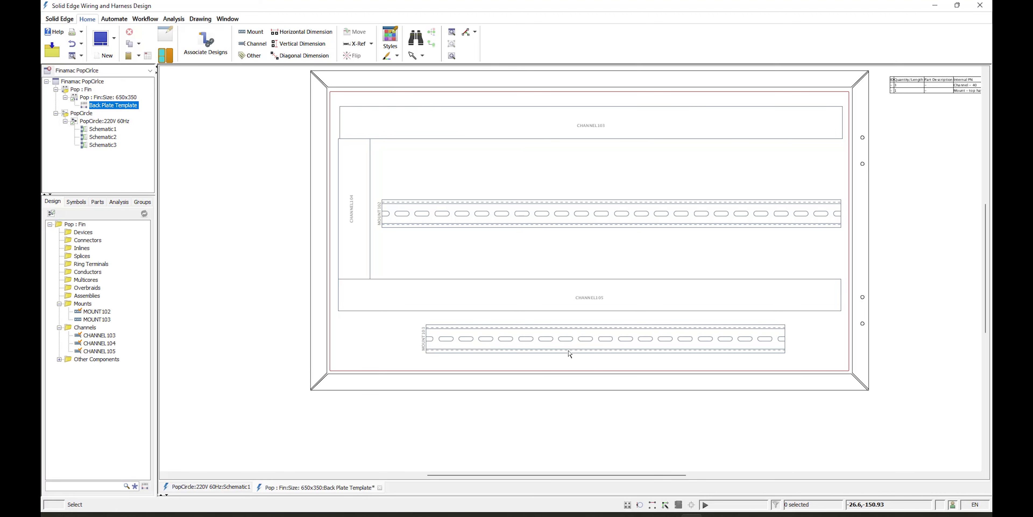
double_click(574, 355)
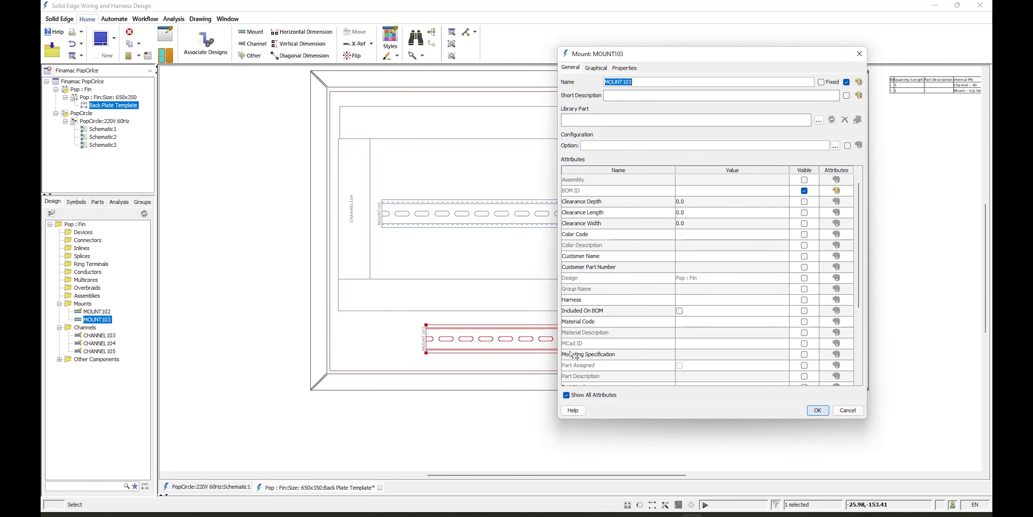
click(585, 121)
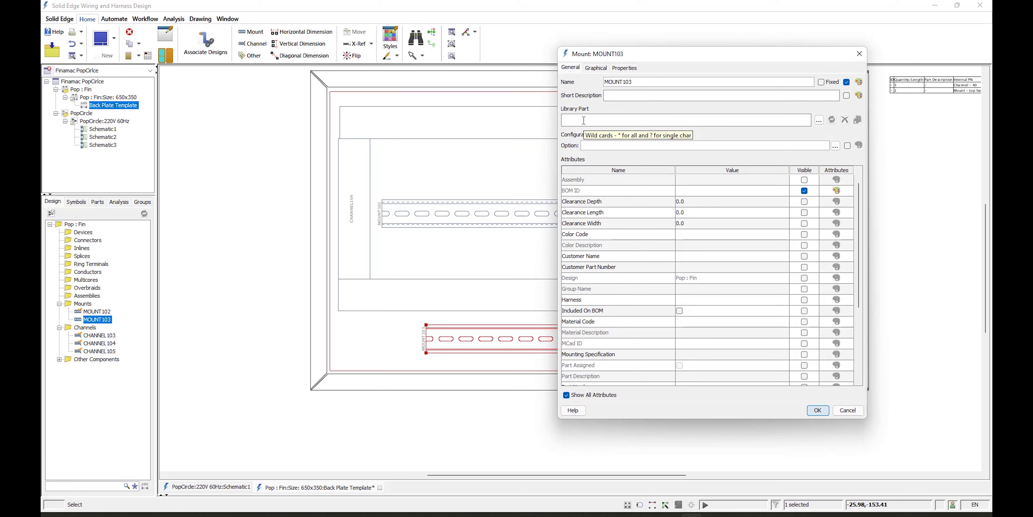
text(m)
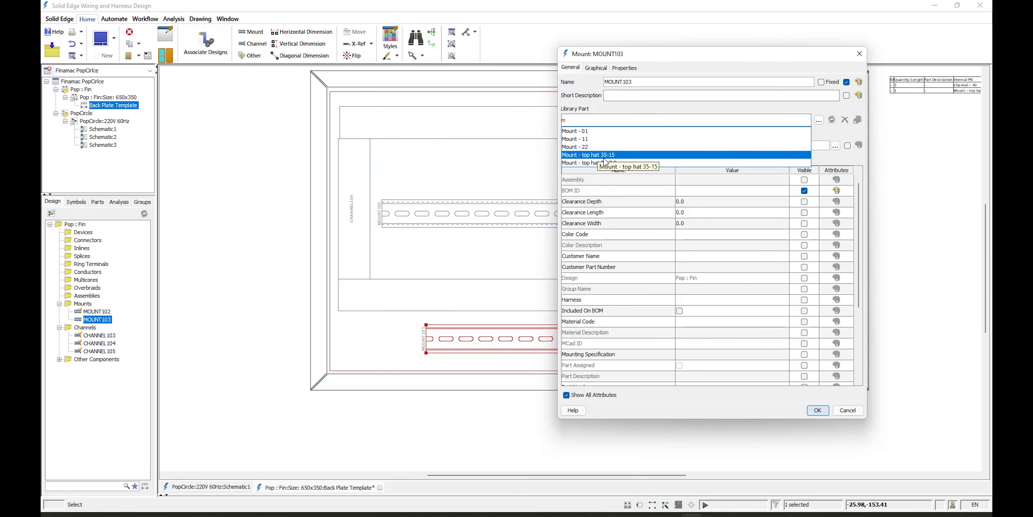
click(588, 162)
click(824, 413)
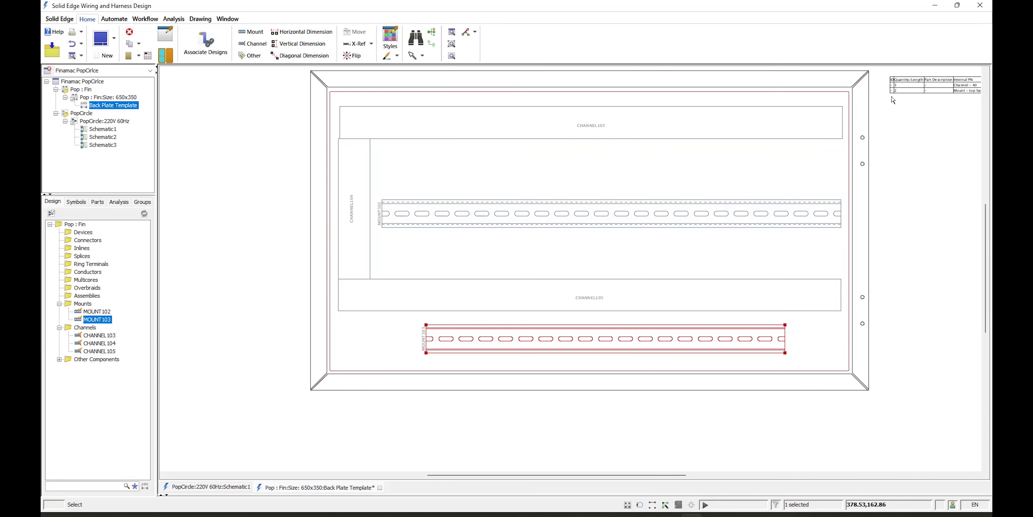
- Examine the parts table beside the back plate for the quantities of channels and mounts
scroll(892, 100, up, 5)
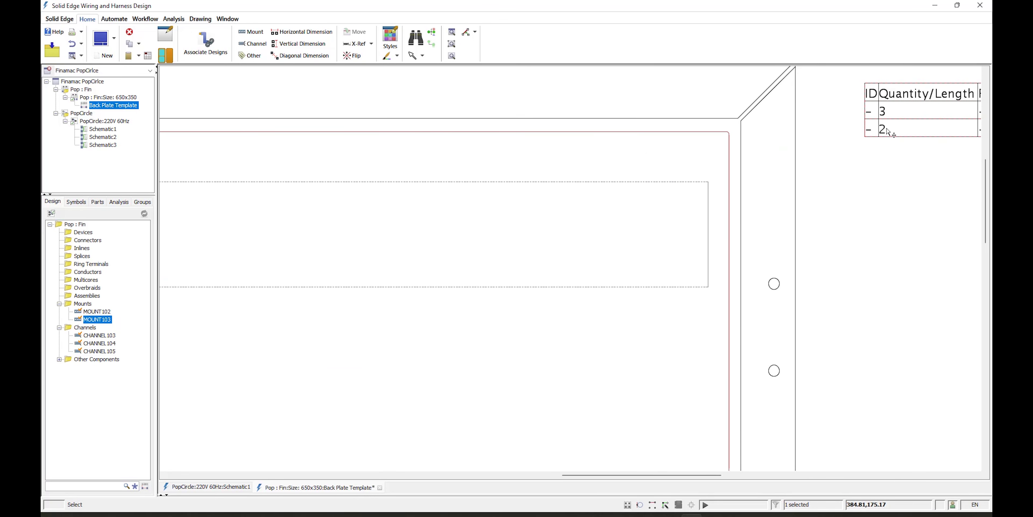
scroll(888, 131, down, 6)
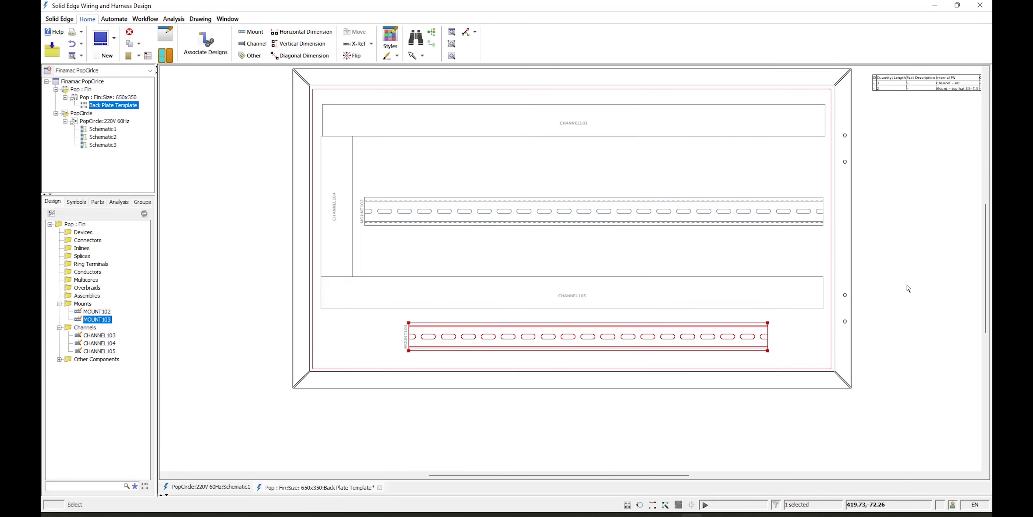
scroll(908, 289, up, 2)
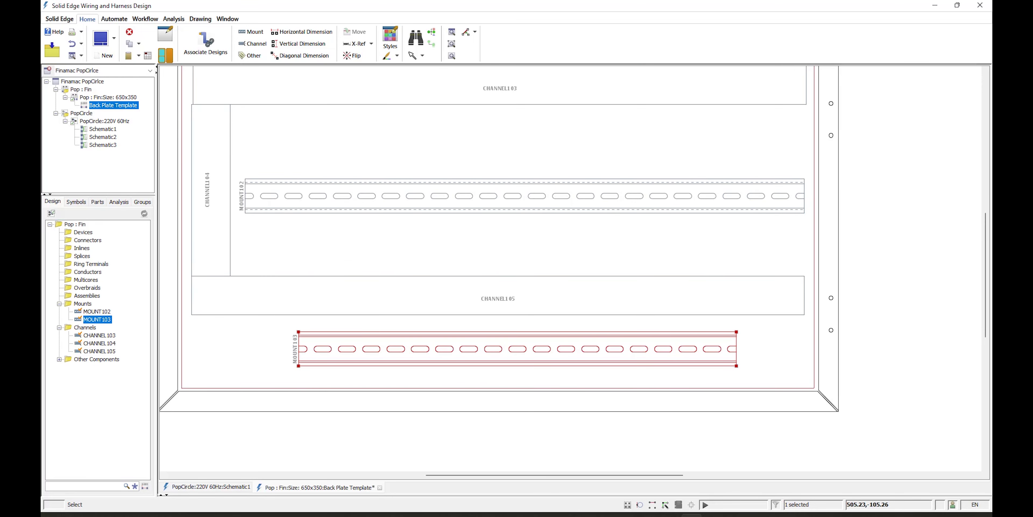
click(888, 267)
scroll(887, 247, down, 2)
scroll(890, 228, up, 2)
scroll(892, 223, down, 3)
scroll(892, 160, up, 3)
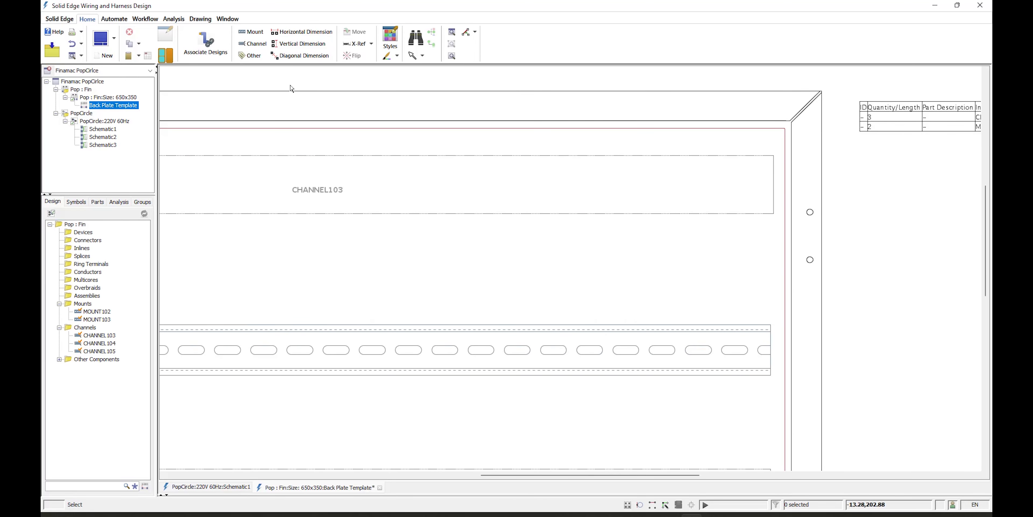
- Add a vertical dimension from the back plate's upper-right inner corner to the middle of CHANNEL103's right end
click(291, 46)
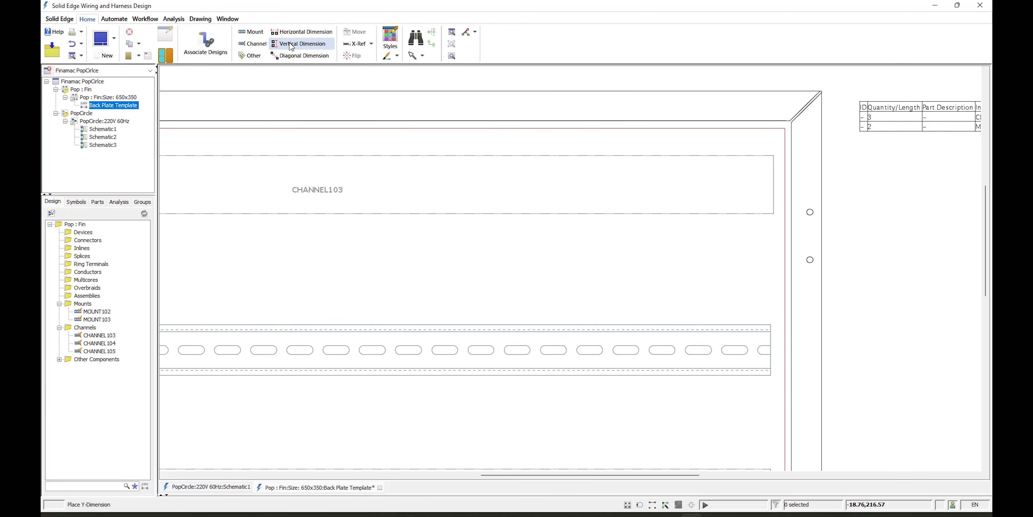
click(804, 134)
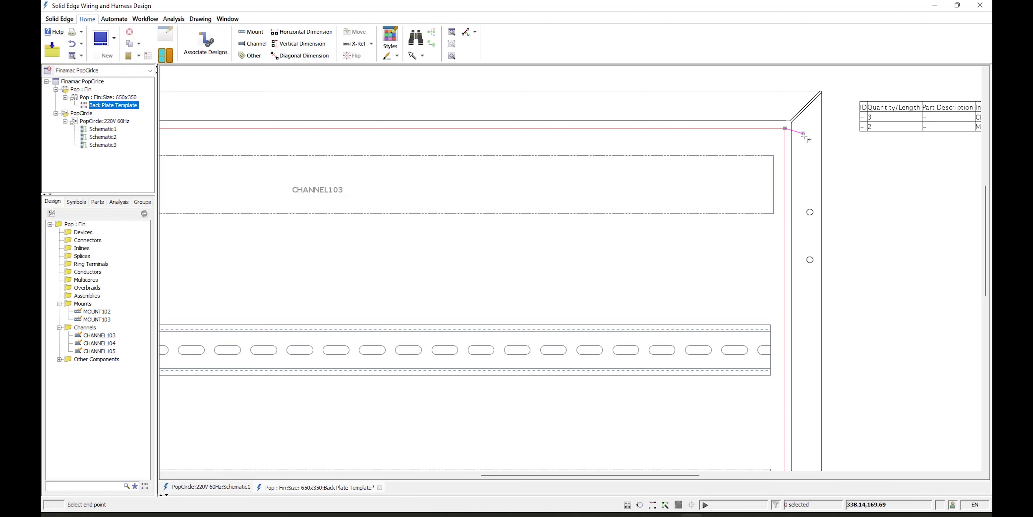
click(774, 186)
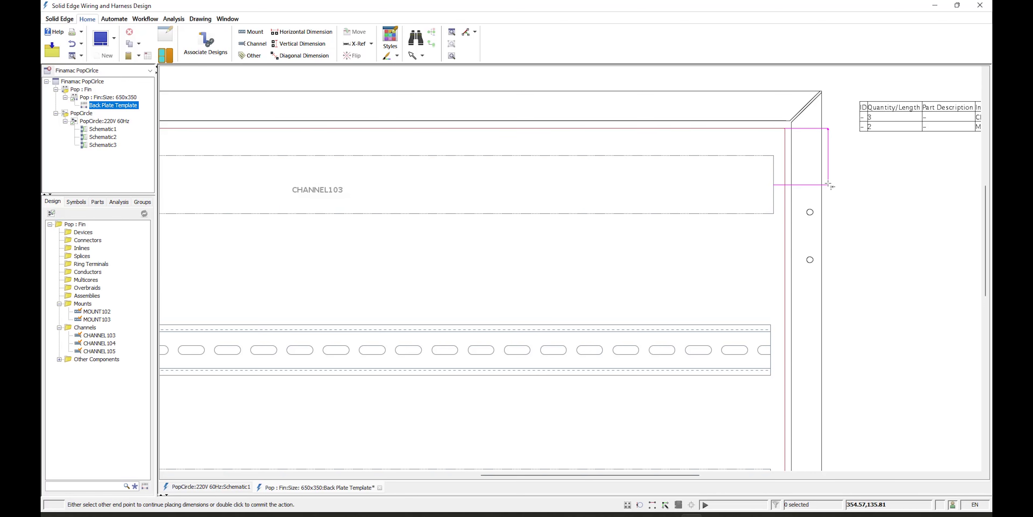
double_click(815, 186)
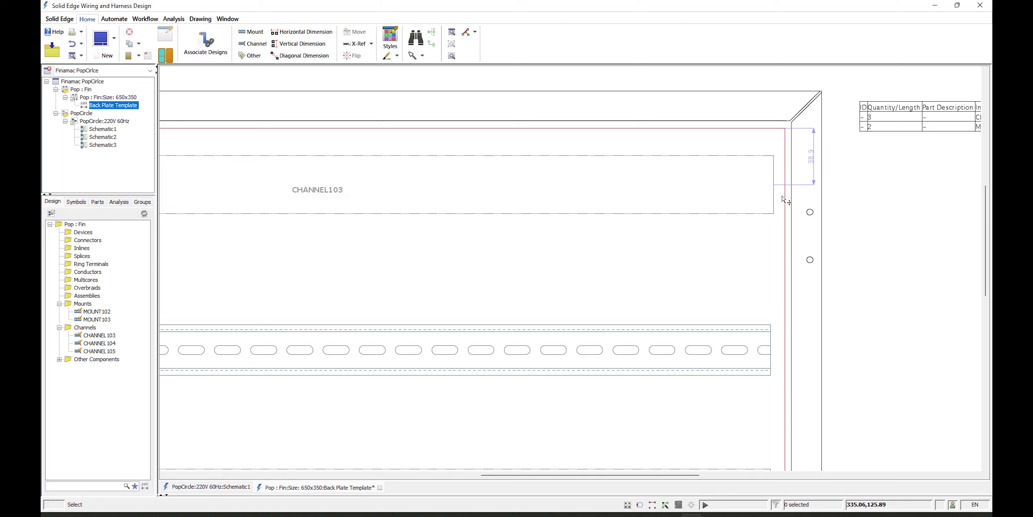
- Add a vertical dimension from the middle of CHANNEL103's right end to the middle of MOUNT102's right end
click(298, 44)
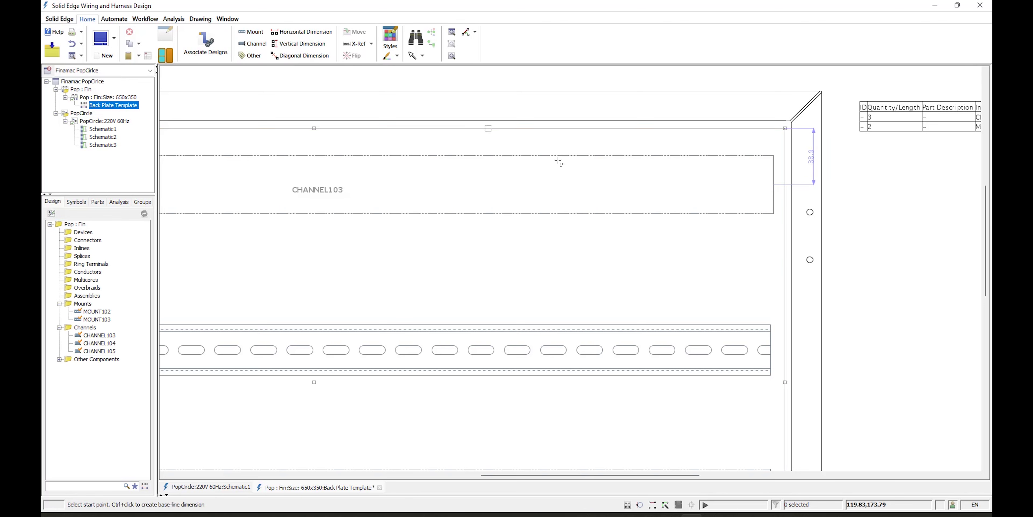
click(775, 186)
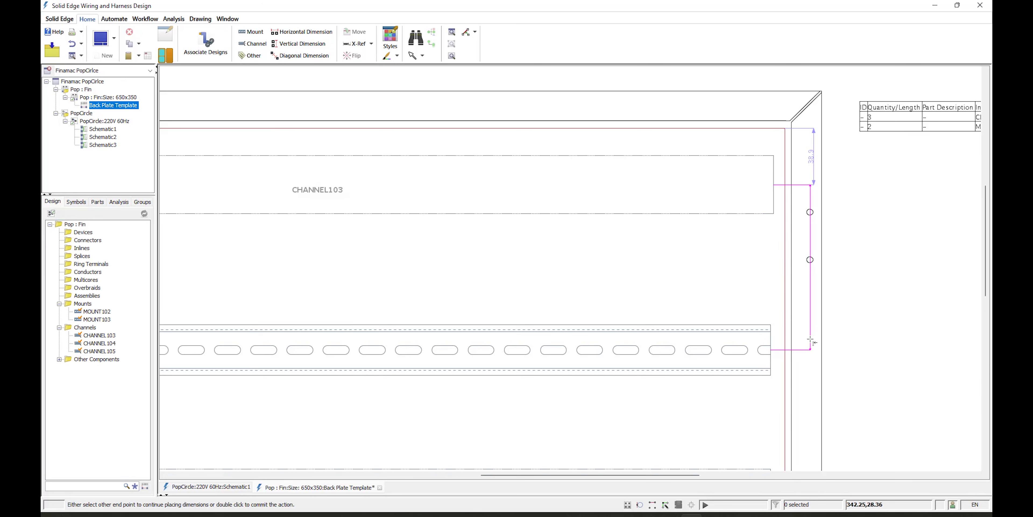
double_click(806, 348)
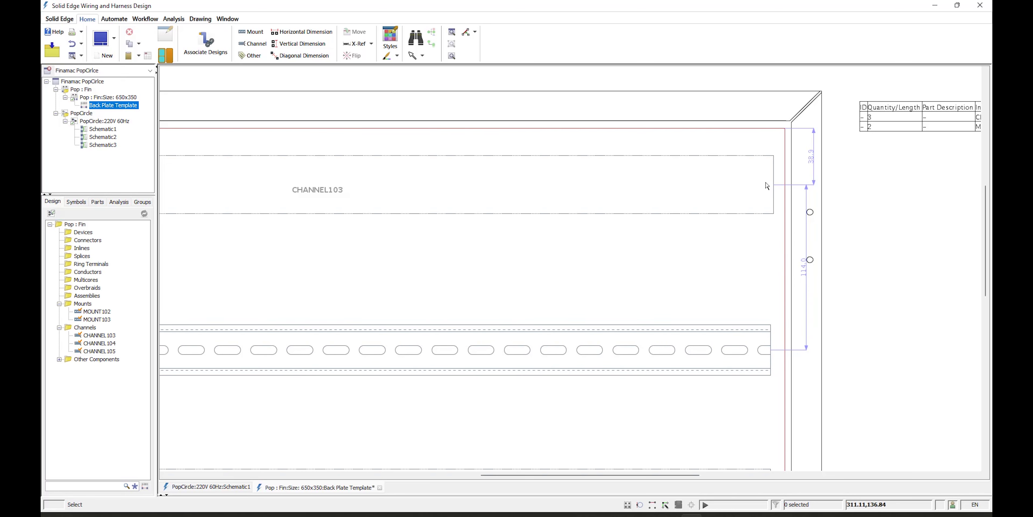
scroll(798, 302, down, 3)
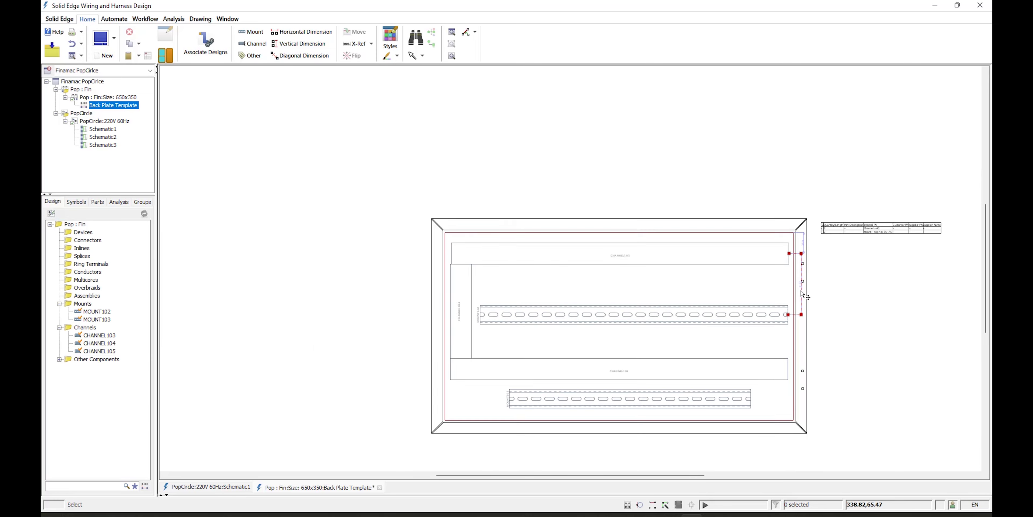
- Extend the left end of CHANNEL103 on the back plate so it lines up with the left edge of CHANNEL104
scroll(803, 295, down, 1)
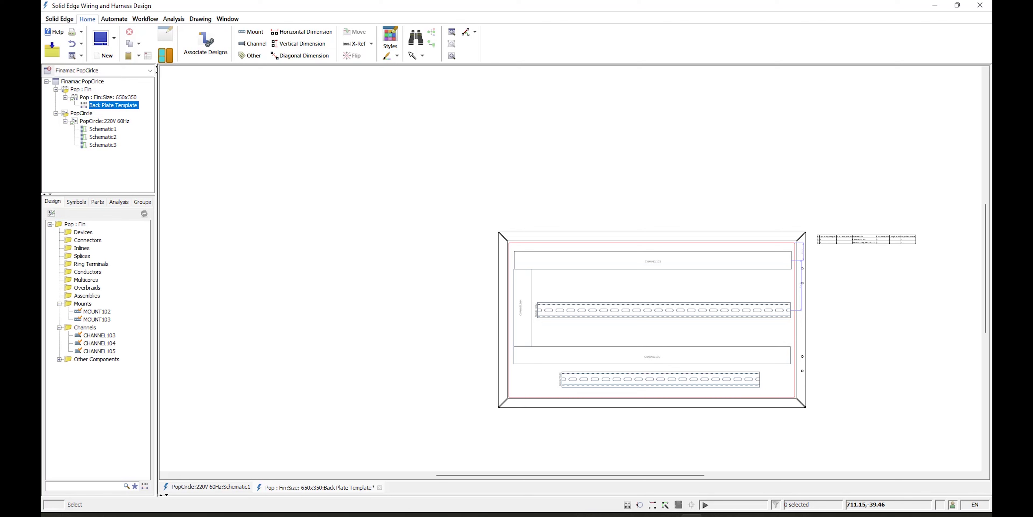
scroll(366, 171, up, 1)
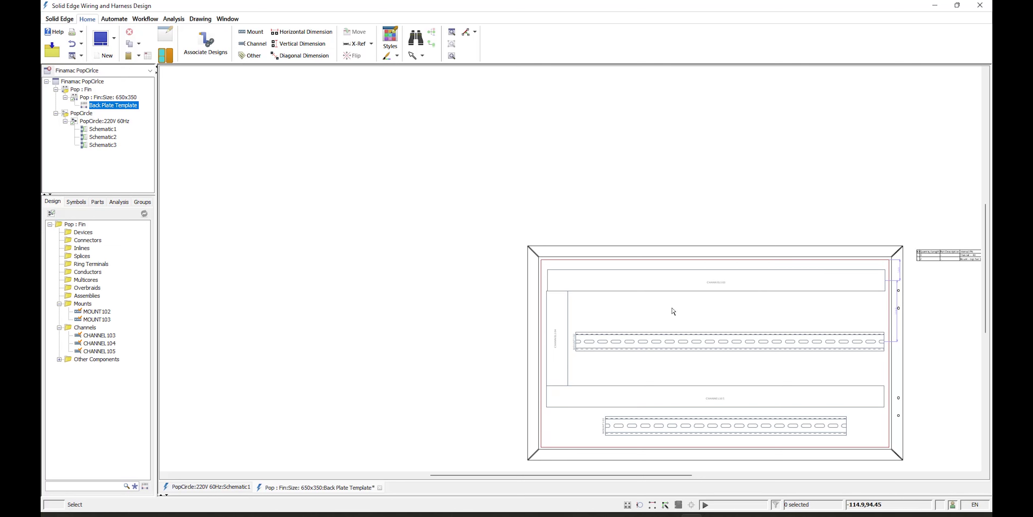
scroll(580, 368, down, 2)
scroll(570, 317, up, 5)
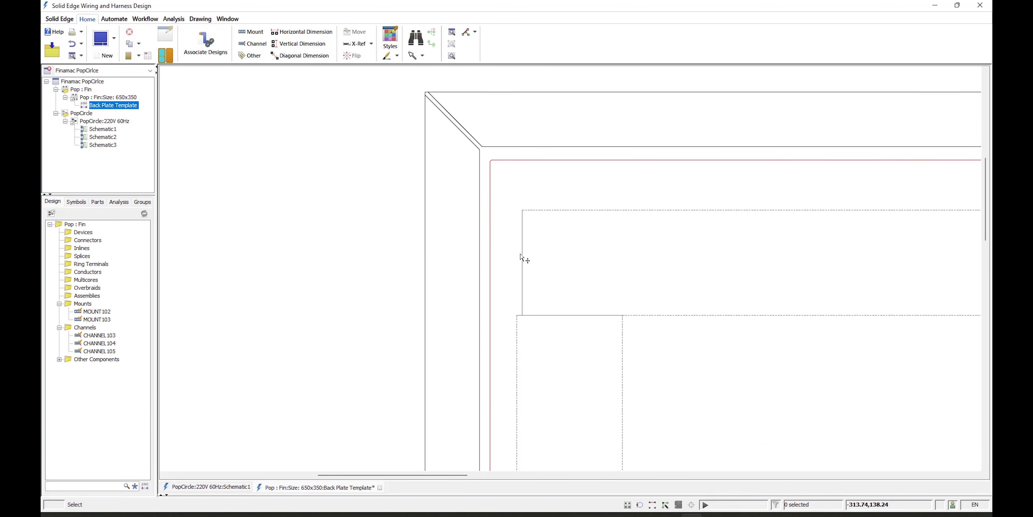
click(521, 258)
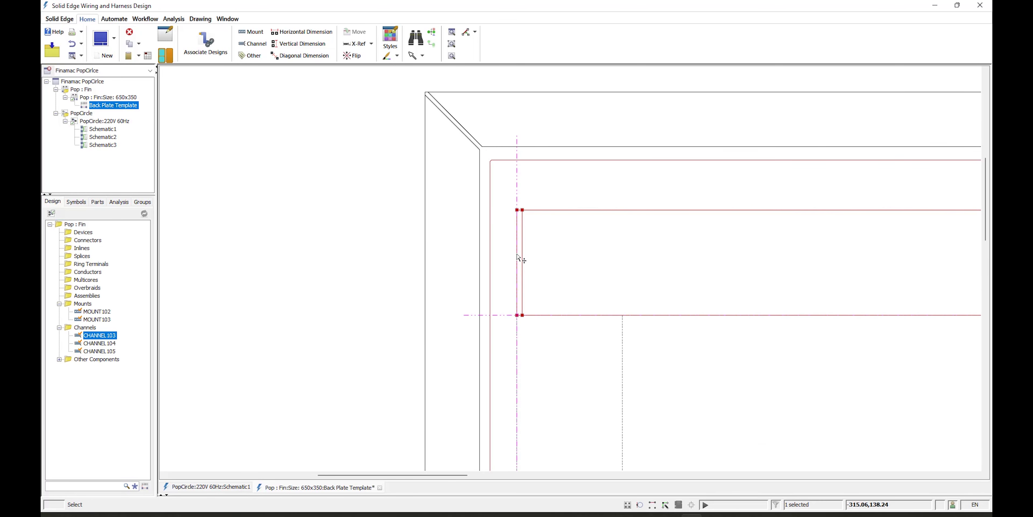
click(376, 291)
scroll(375, 290, down, 2)
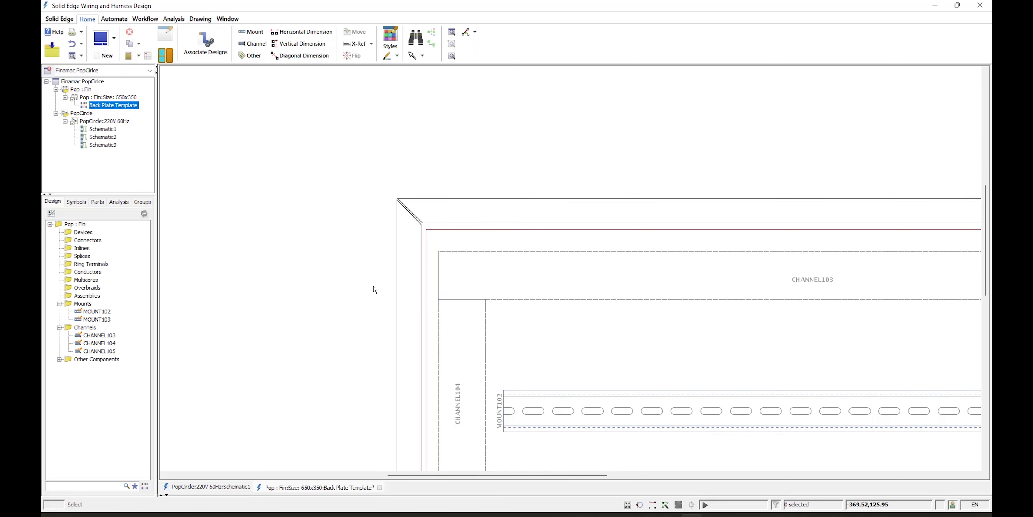
middle_click(410, 294)
scroll(532, 266, up, 1)
scroll(509, 273, down, 2)
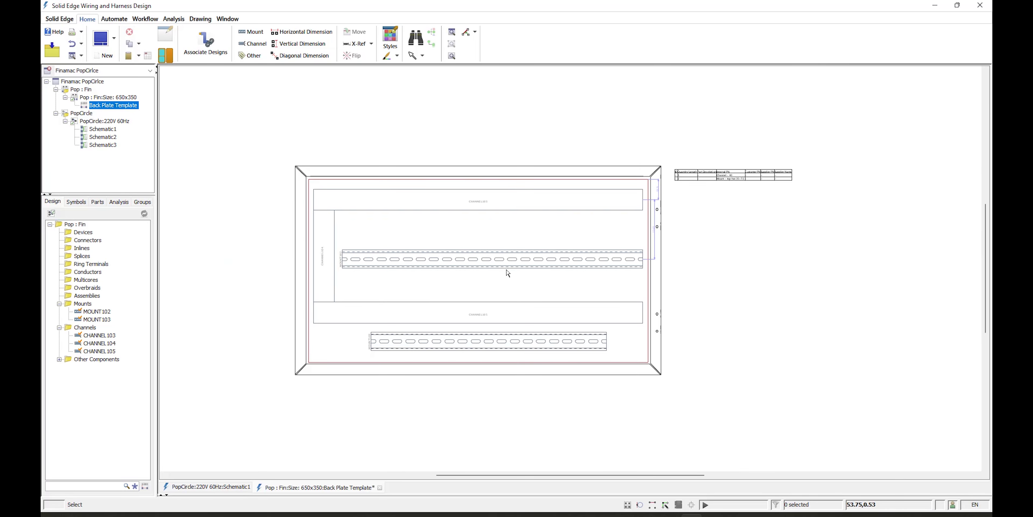
scroll(297, 273, up, 1)
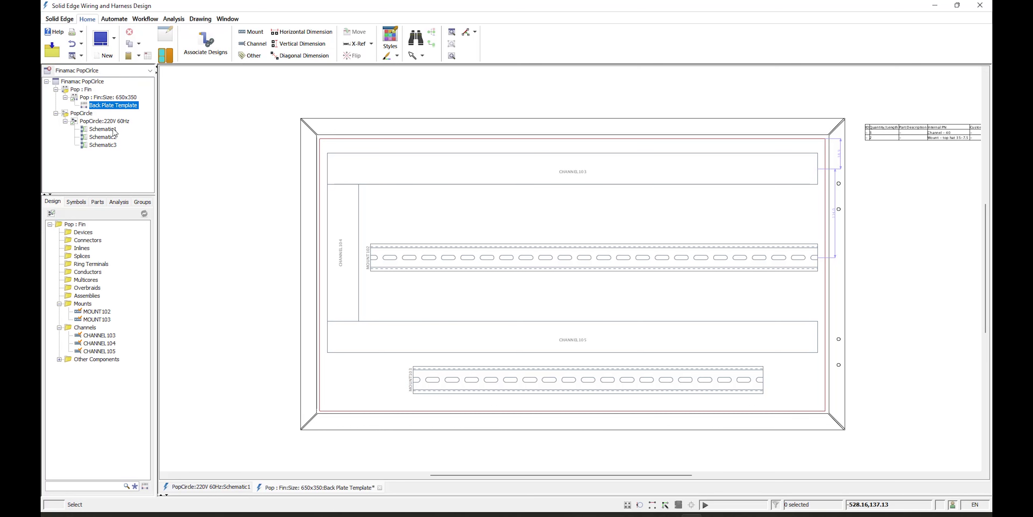
- Open Schematic1 and examine compressor M1 with its contactors K1 and K2
click(96, 128)
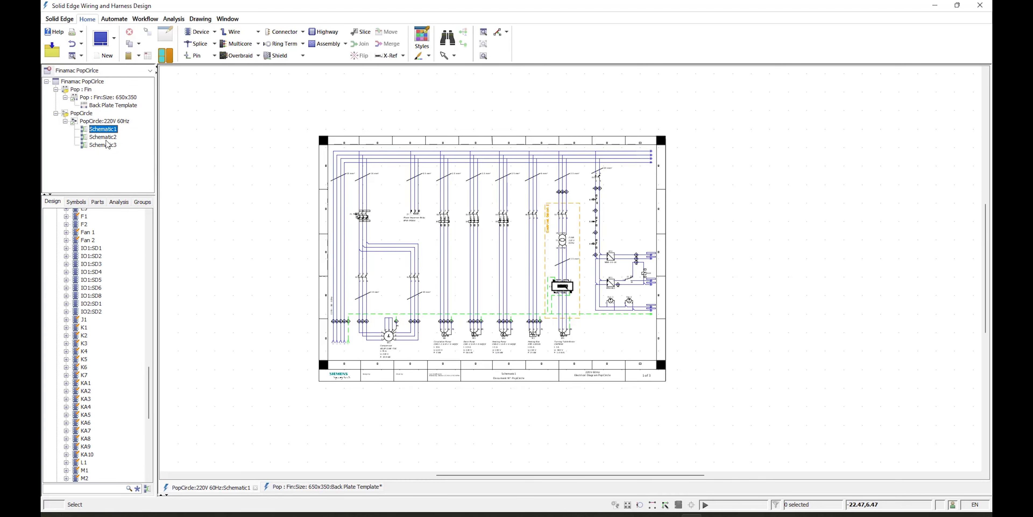
scroll(384, 353, up, 2)
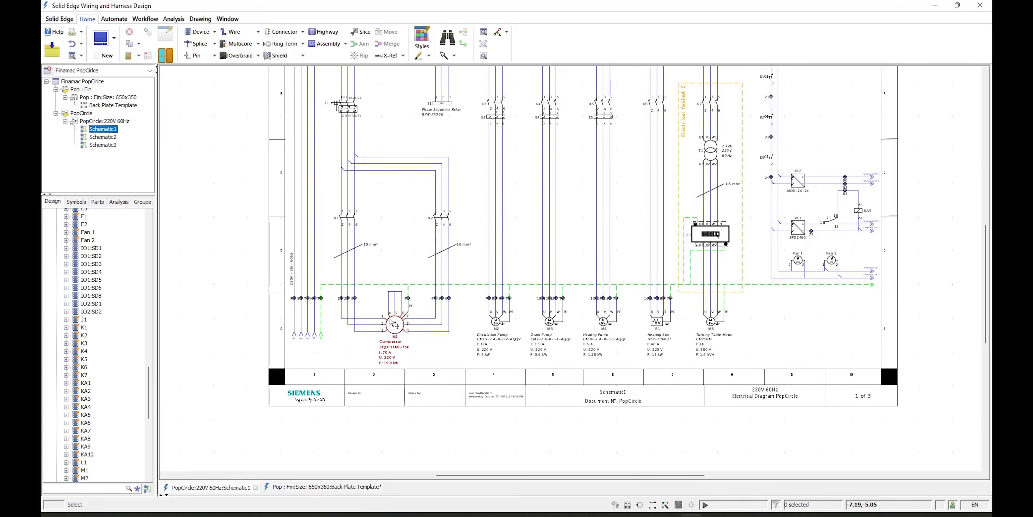
scroll(392, 321, up, 1)
scroll(394, 321, down, 2)
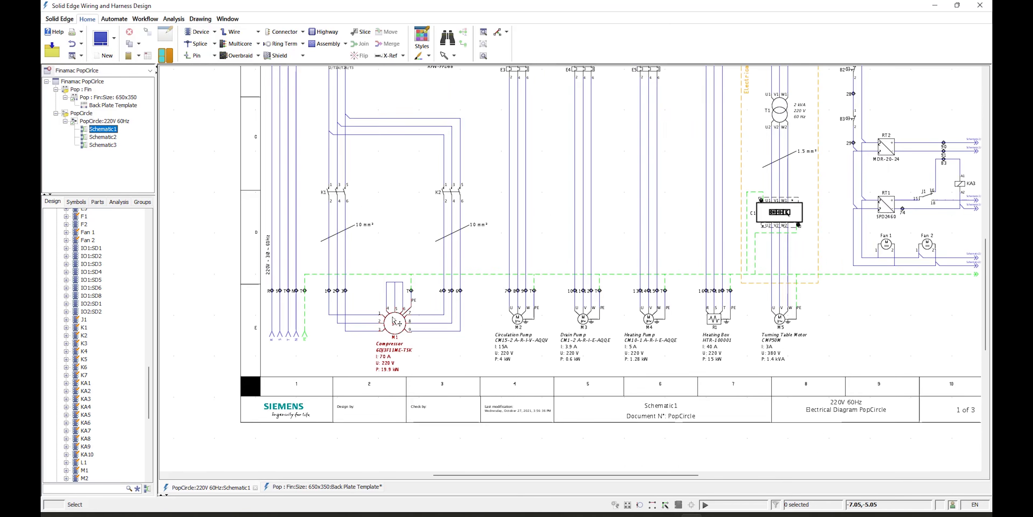
scroll(356, 217, up, 1)
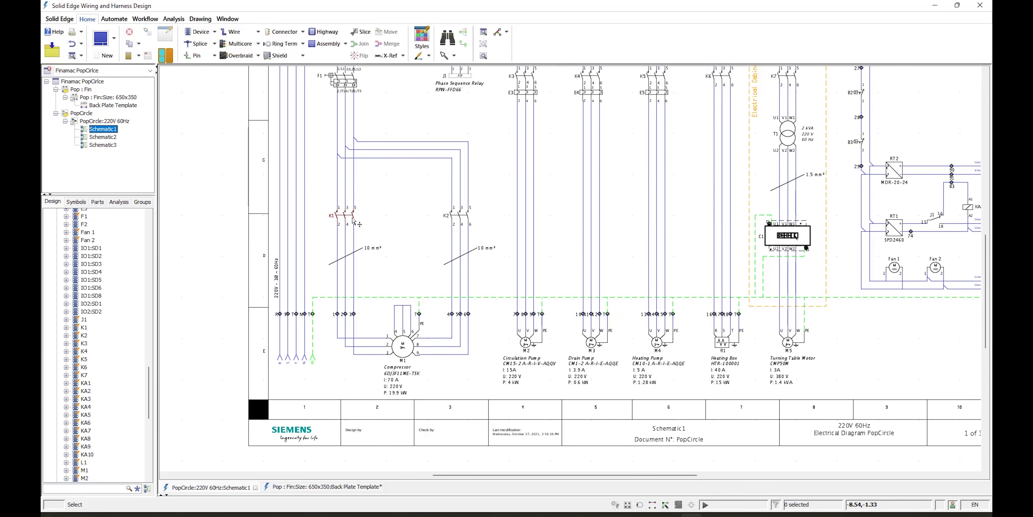
click(353, 220)
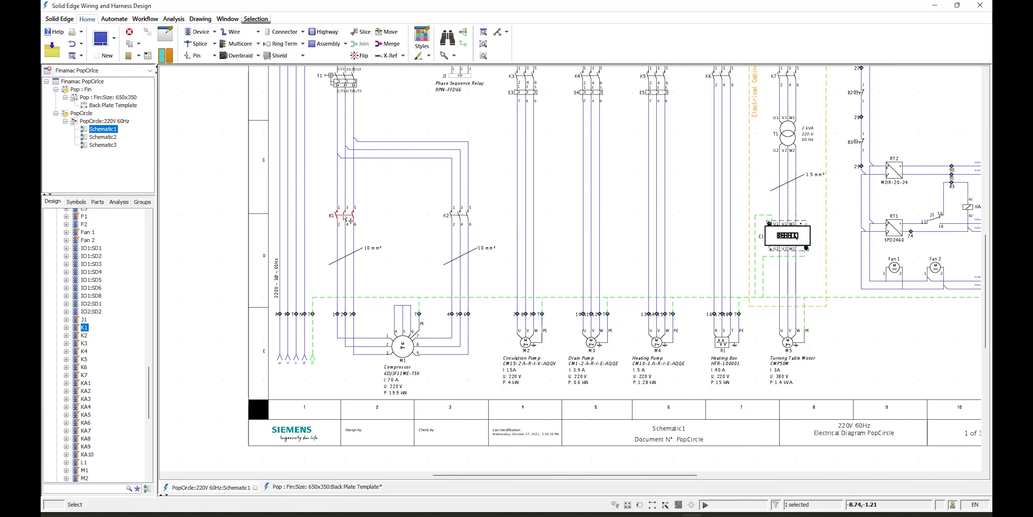
scroll(413, 222, down, 1)
scroll(388, 330, up, 3)
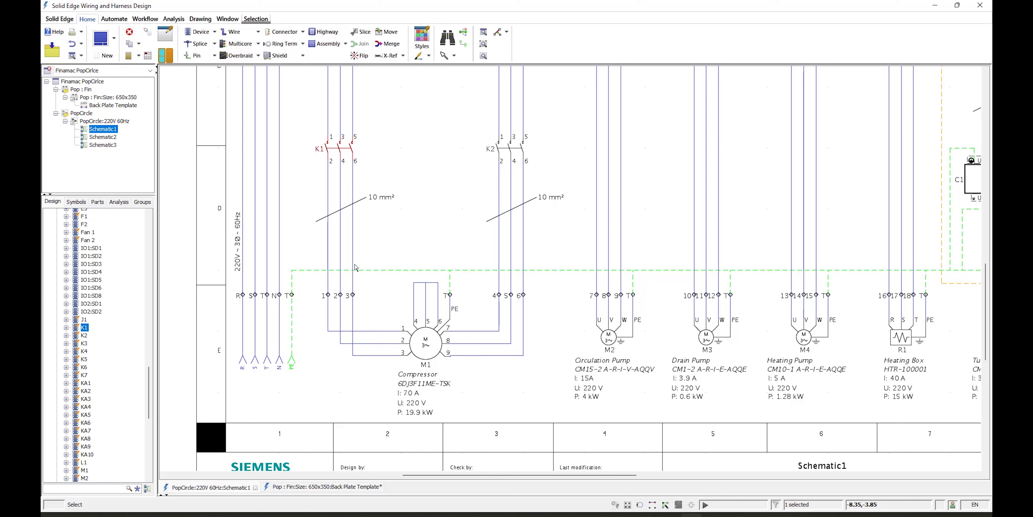
scroll(406, 352, down, 3)
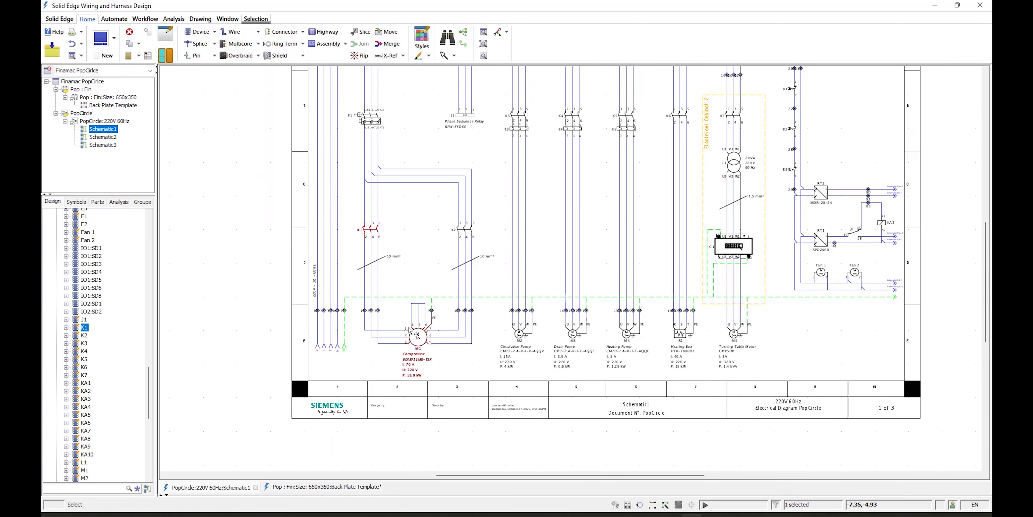
scroll(405, 258, down, 2)
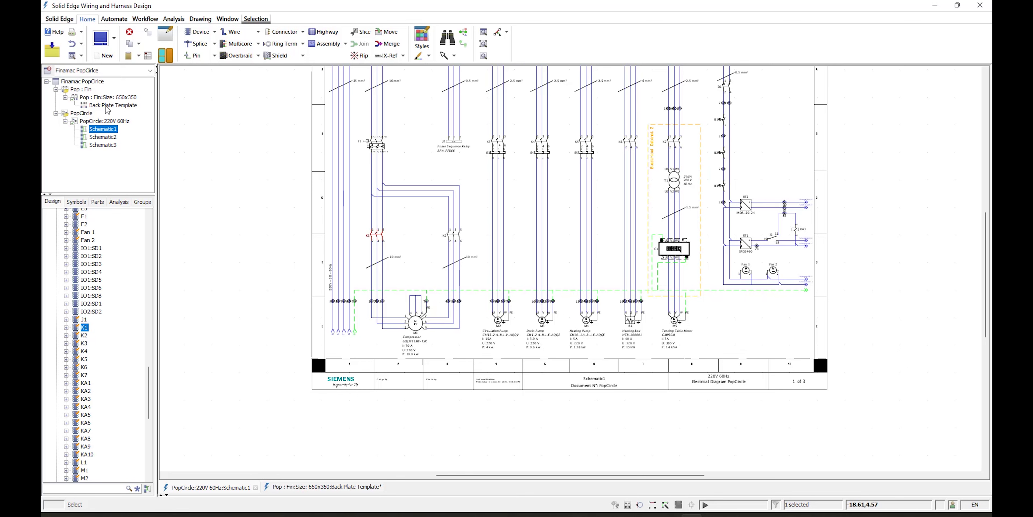
- Return to the Back Plate Template drawing and open the Associate Wiring Designs dialog
click(328, 487)
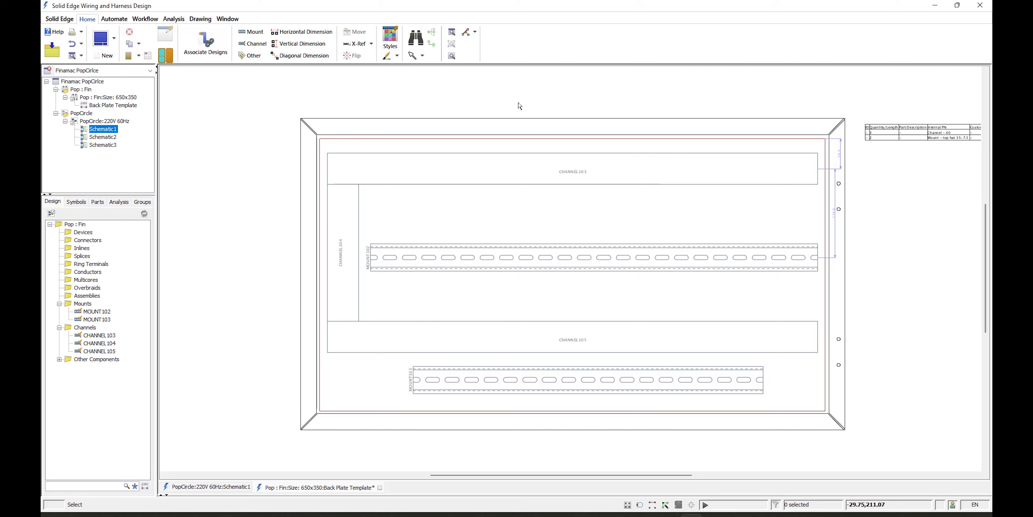
click(205, 50)
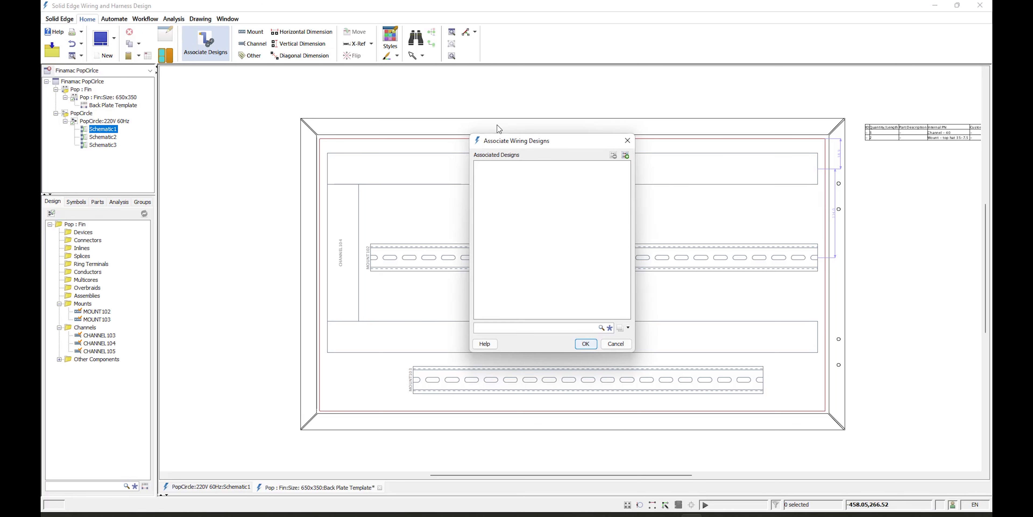
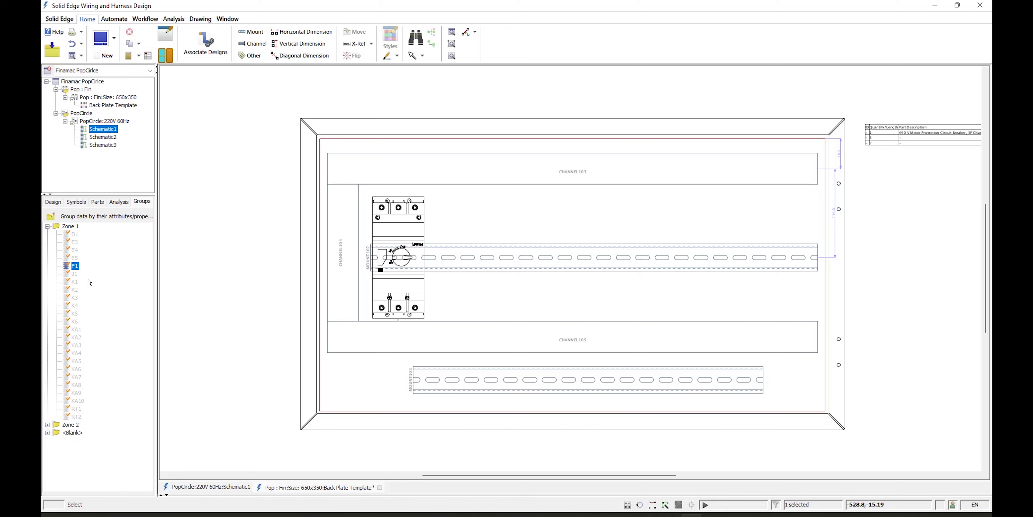
- Place contactors K1 and K2 from Zone 1 on the upper rail MOUNT102, directly to the right of F1
click(73, 282)
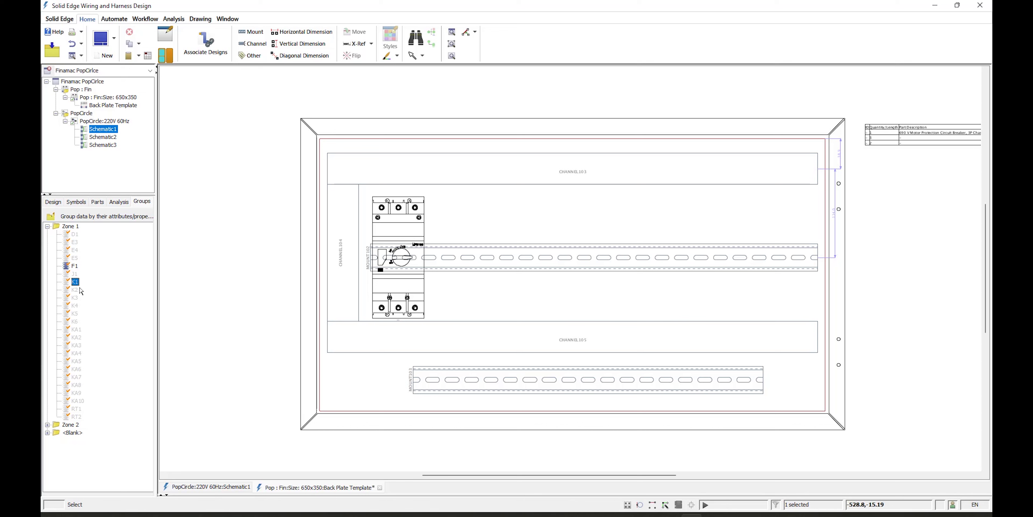
ctrl+click(74, 290)
right_click(77, 297)
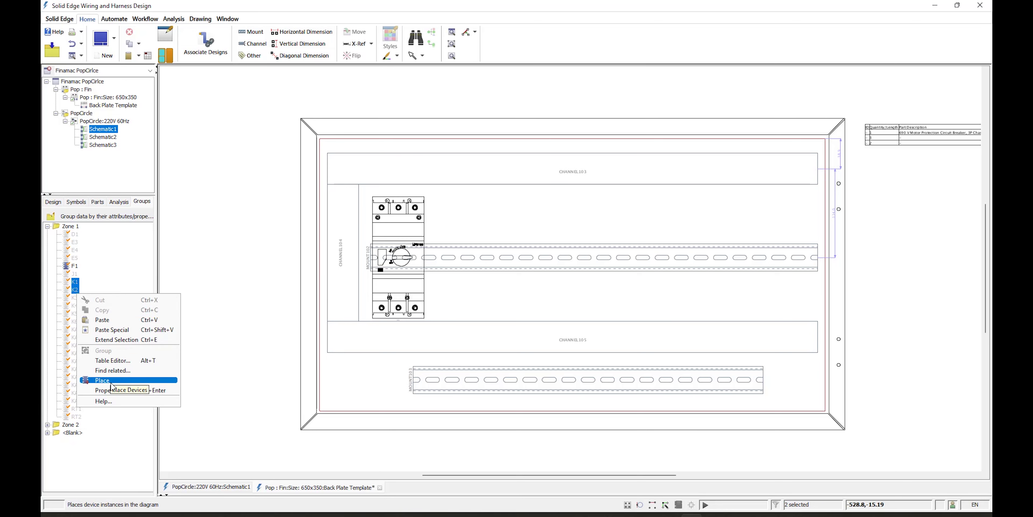
click(133, 381)
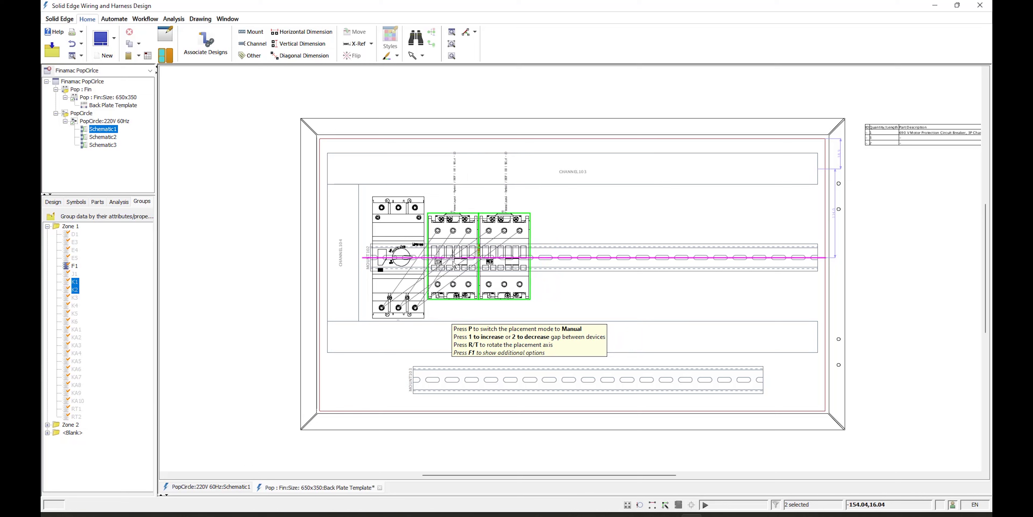
click(454, 264)
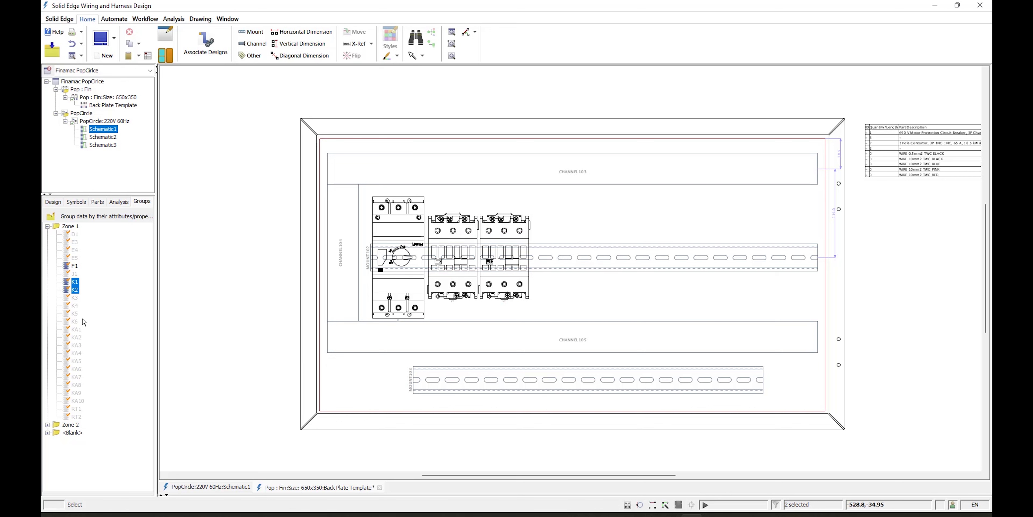
- Place contactors K3, K4, K5 and K6 from Zone 1 on the upper rail, directly to the right of K1 and K2
click(74, 322)
ctrl+click(74, 299)
ctrl+click(75, 306)
ctrl+click(75, 314)
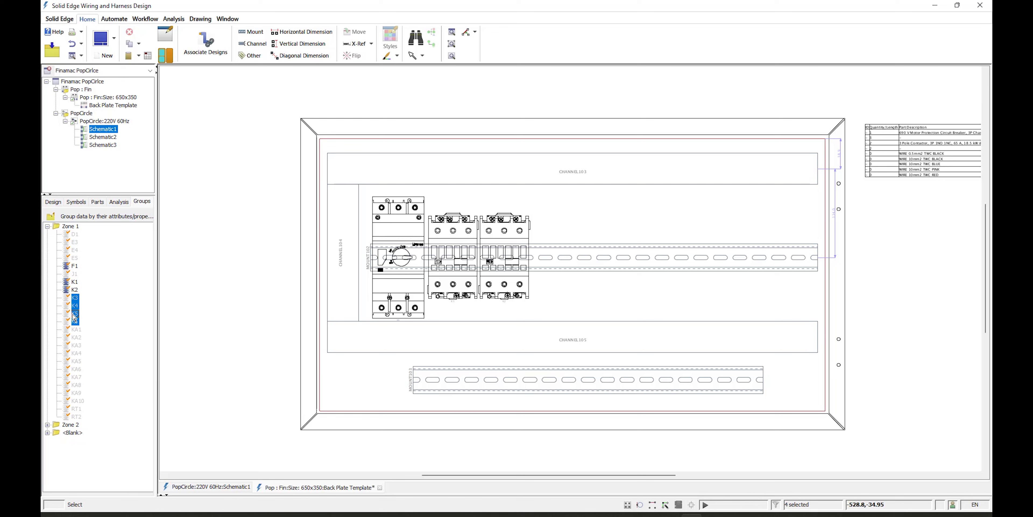
right_click(75, 315)
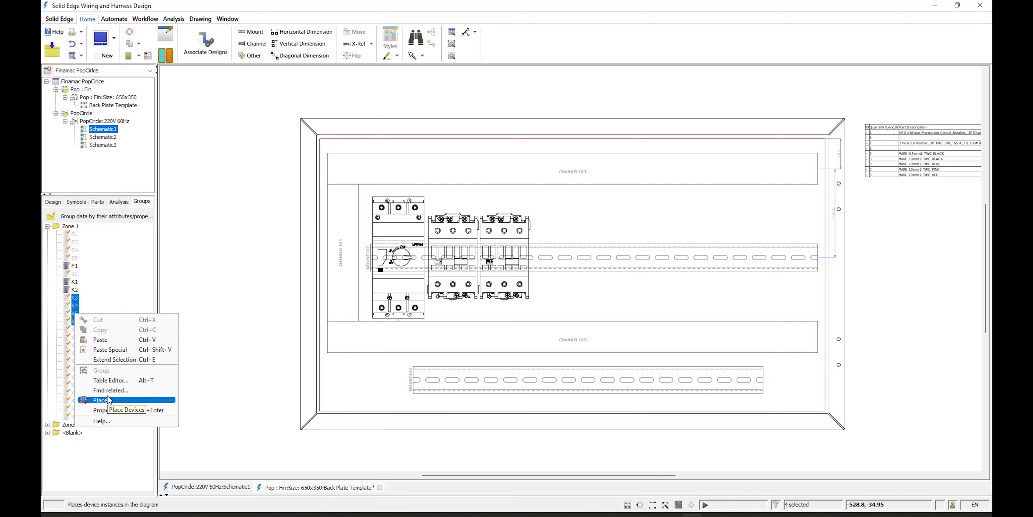
click(104, 399)
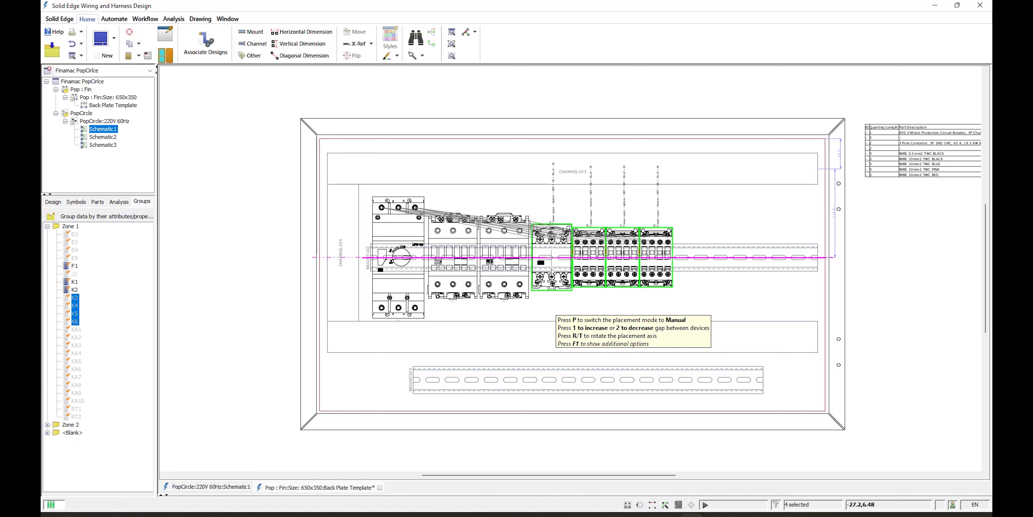
click(553, 272)
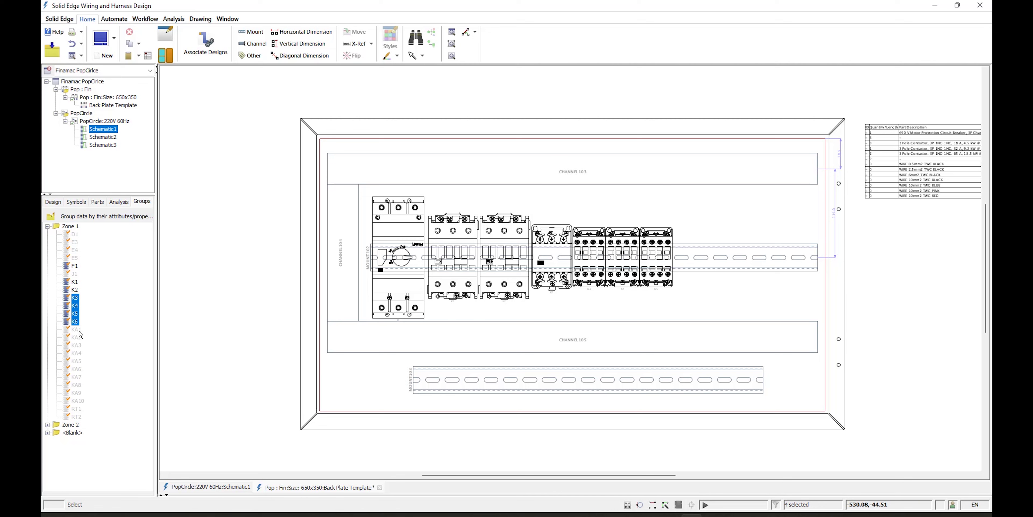
- Place D1, J1, relays KA1 to KA10, RT1 and RT2 from Zone 1 on the upper rail, right of contactors K3 to K6
shift+click(77, 329)
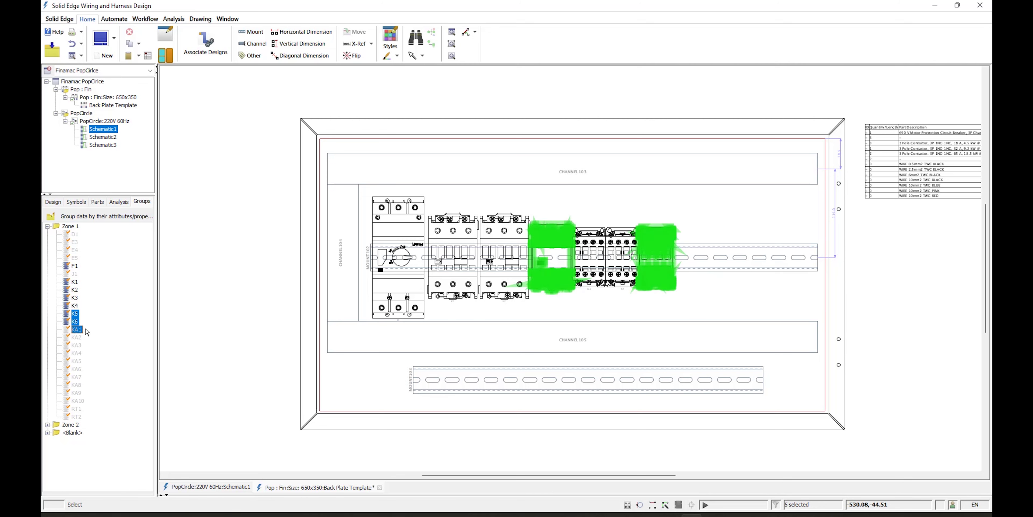
click(163, 306)
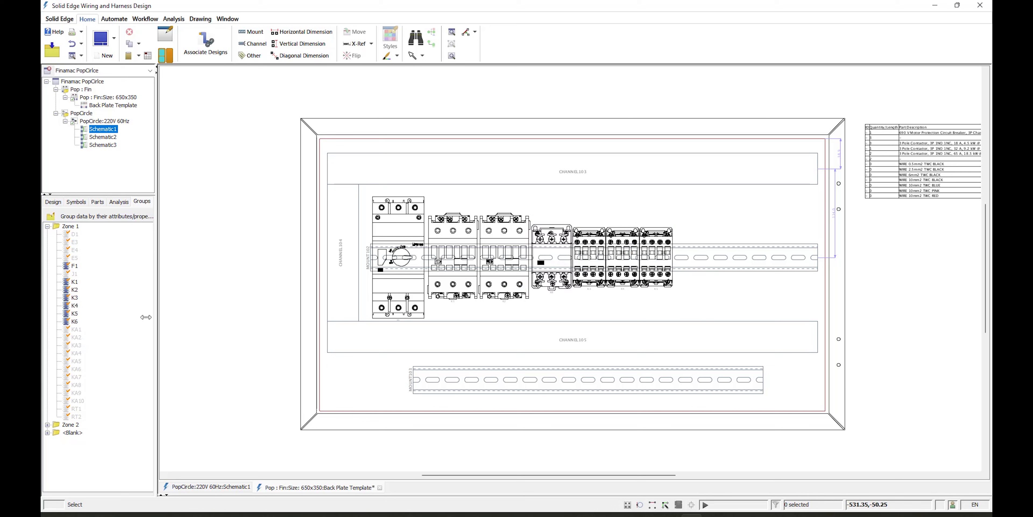
click(79, 331)
shift+click(77, 401)
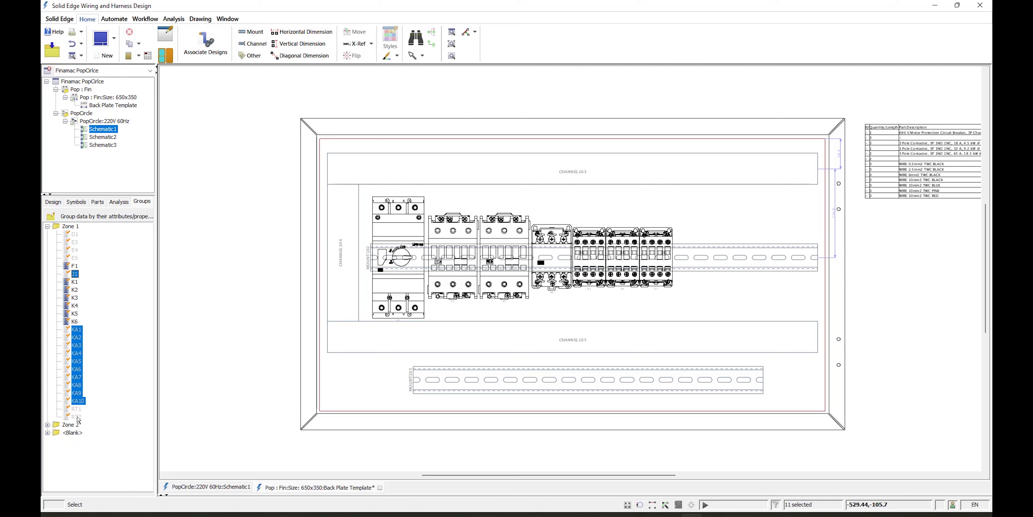
ctrl+click(78, 419)
ctrl+click(77, 409)
ctrl+click(75, 235)
right_click(80, 353)
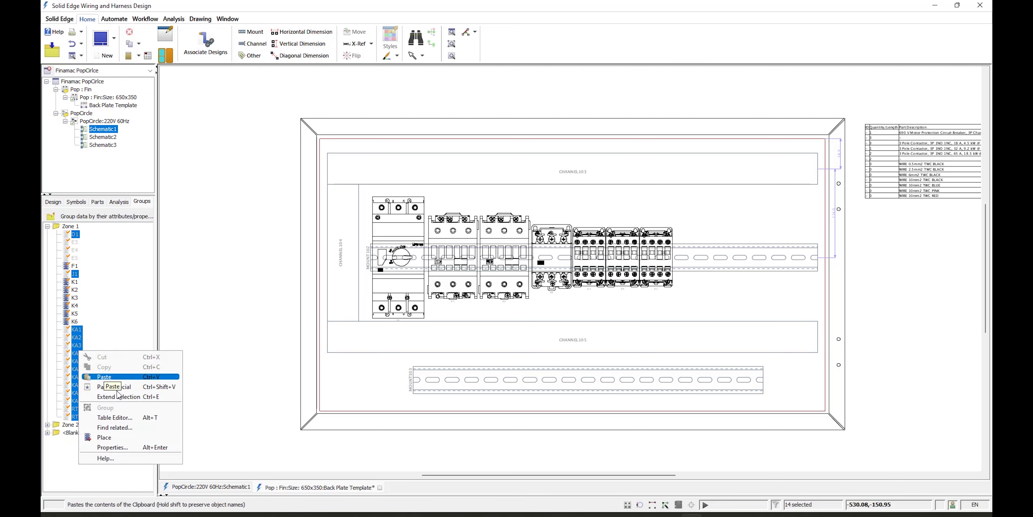
click(129, 435)
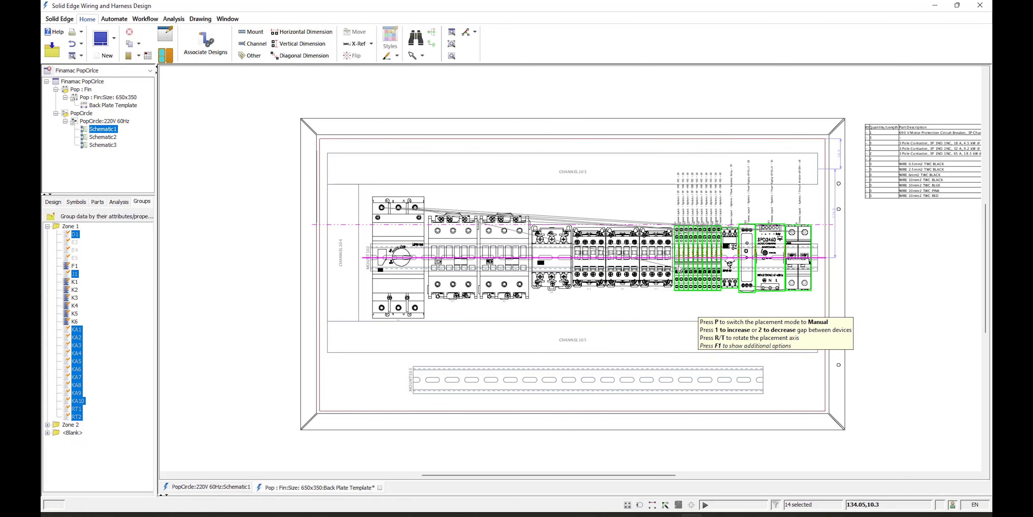
click(681, 269)
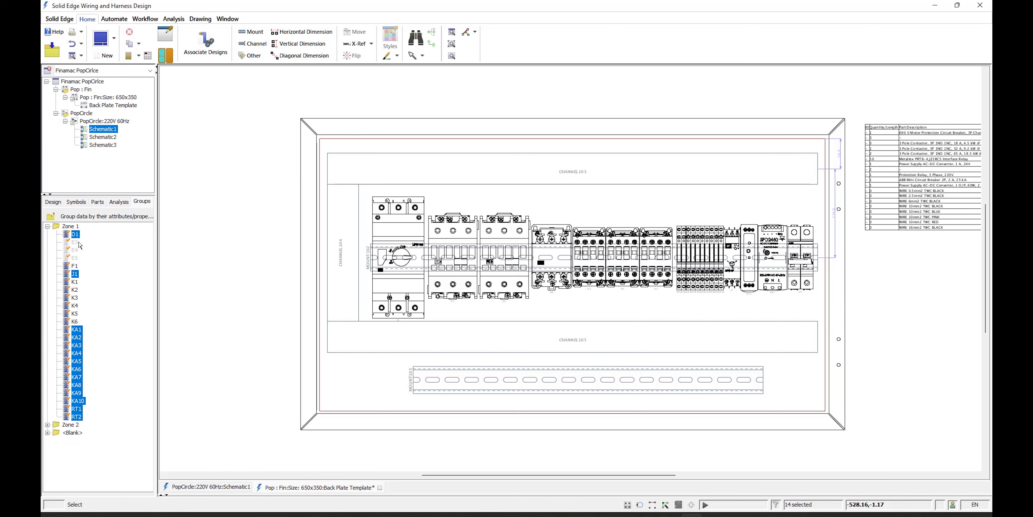
- Place overload relays E3, E4 and E5 from Zone 1 directly beneath contactors K3, K4 and K5
click(74, 242)
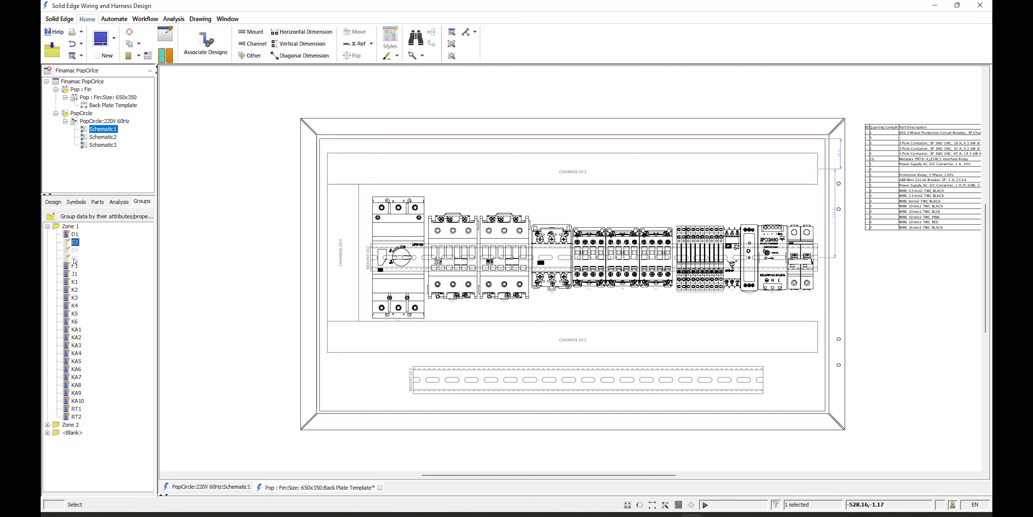
shift+click(74, 259)
scroll(635, 329, down, 1)
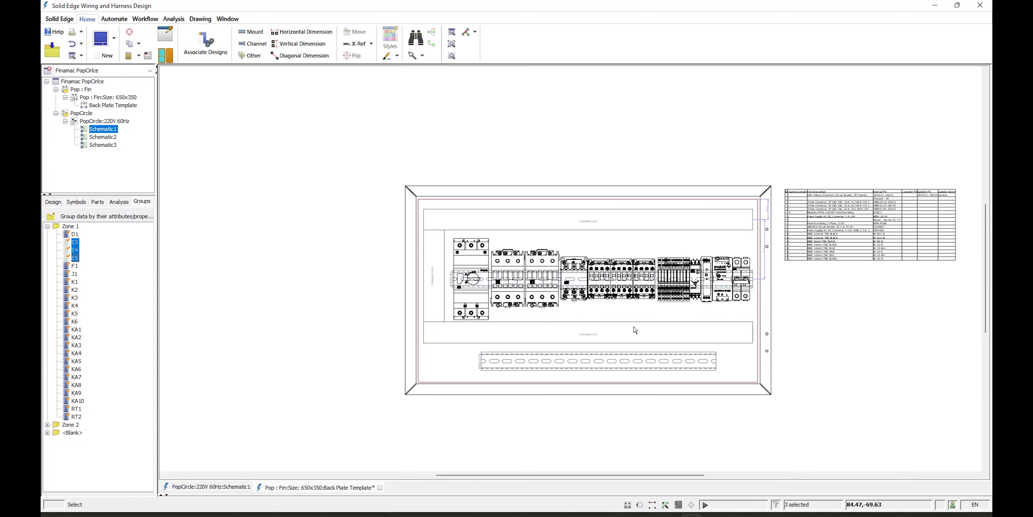
scroll(652, 328, up, 1)
scroll(652, 328, up, 1)
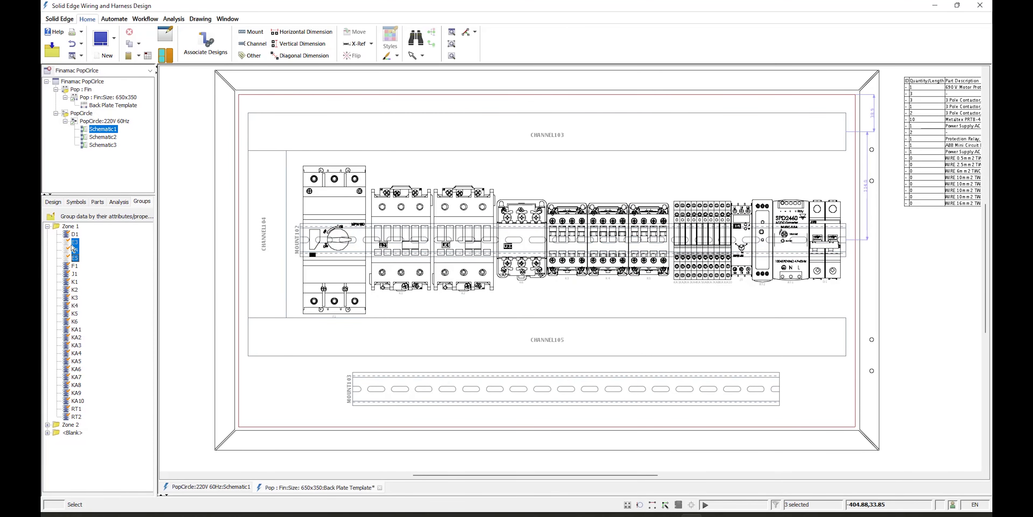
right_click(75, 251)
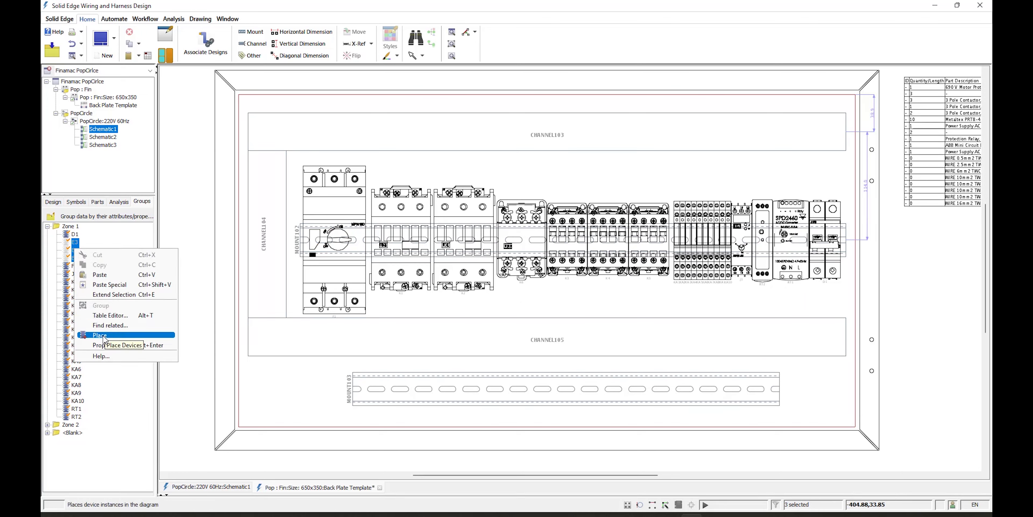
click(113, 336)
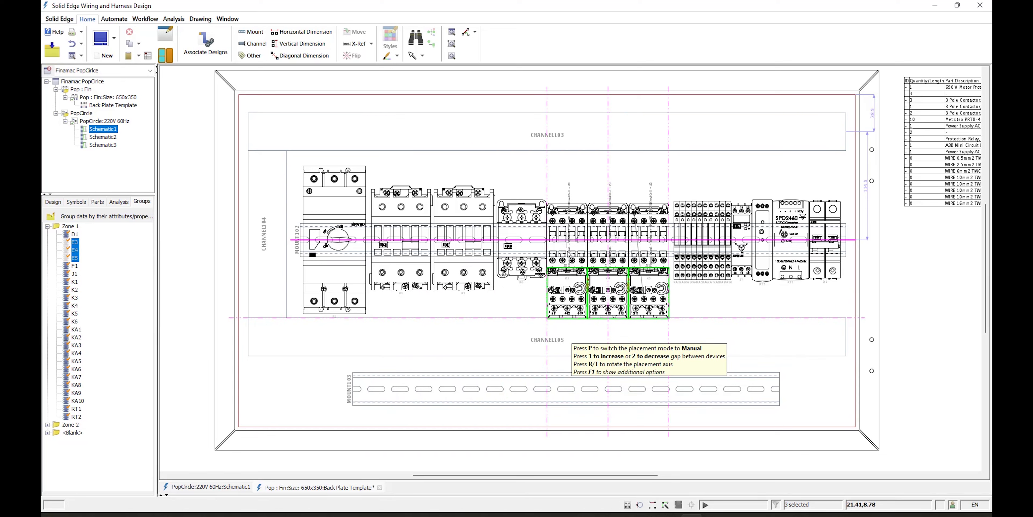
click(570, 254)
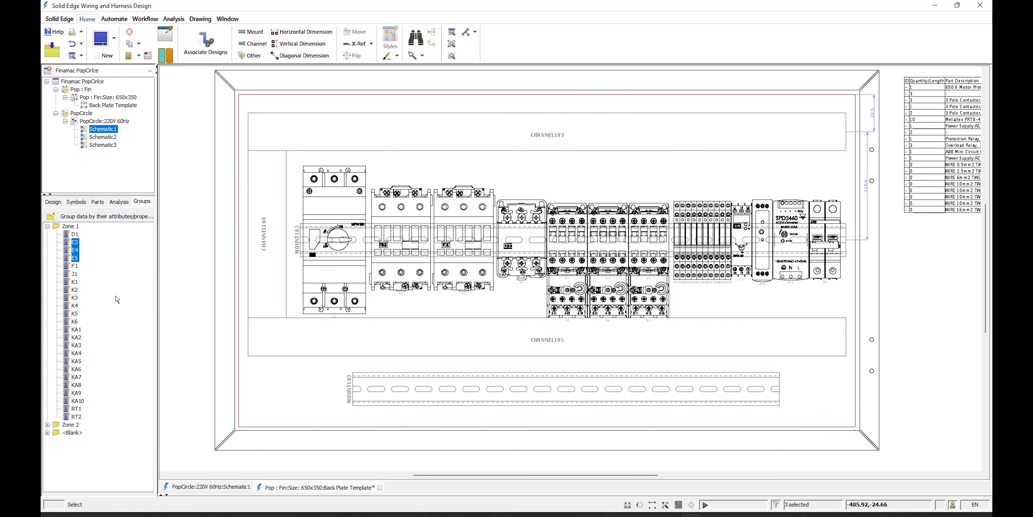
- Place terminals R, S and T from Zone 2 at the left end of the lower rail MOUNT103
click(47, 226)
click(48, 234)
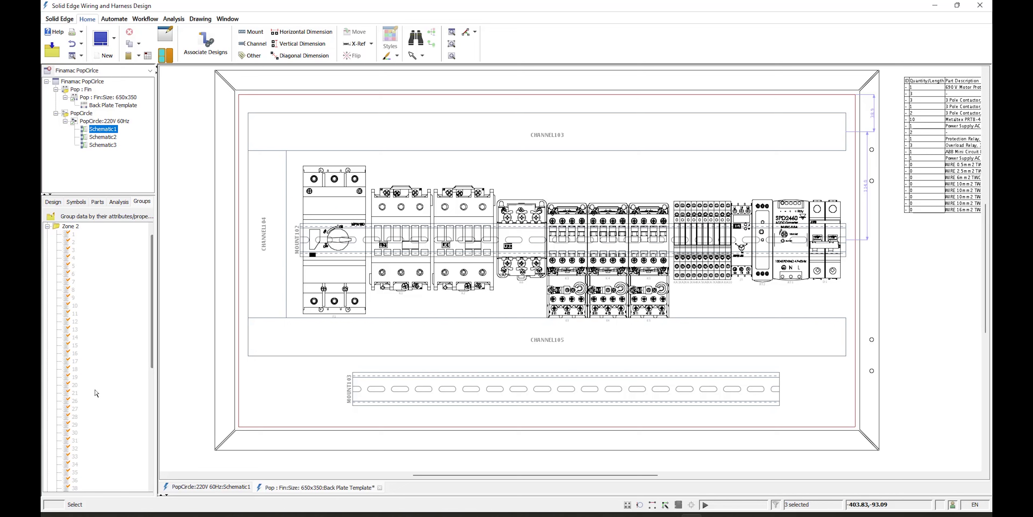
drag(151, 353, 138, 473)
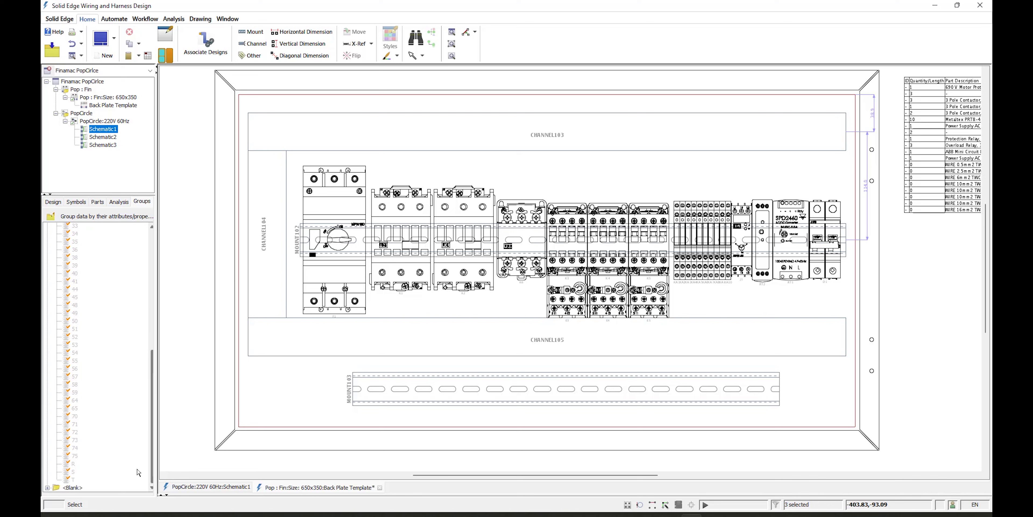
click(73, 464)
shift+click(74, 479)
right_click(73, 480)
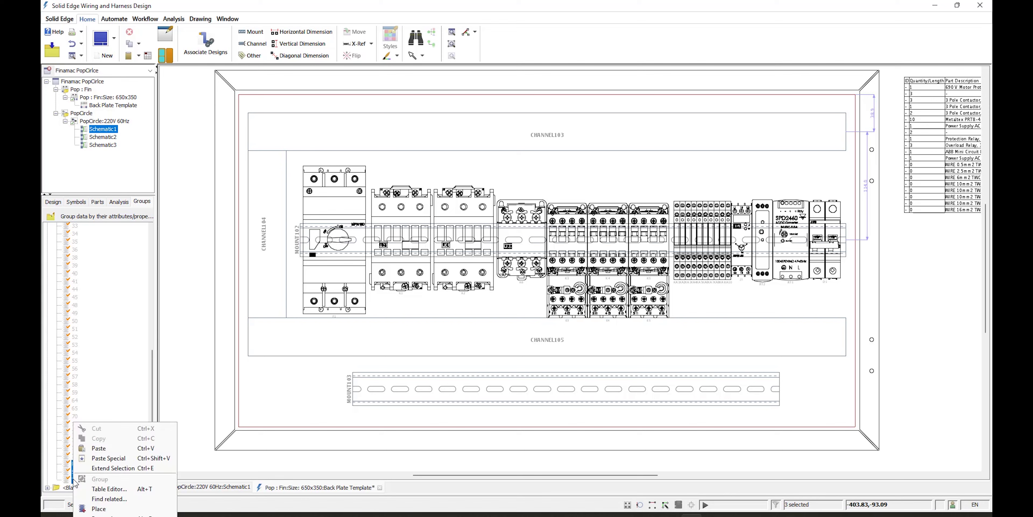
click(103, 508)
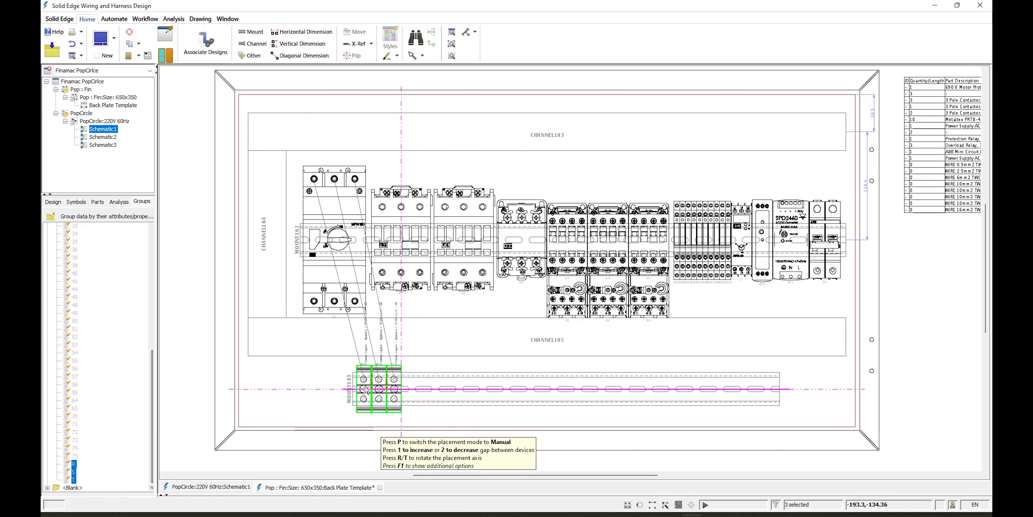
click(366, 390)
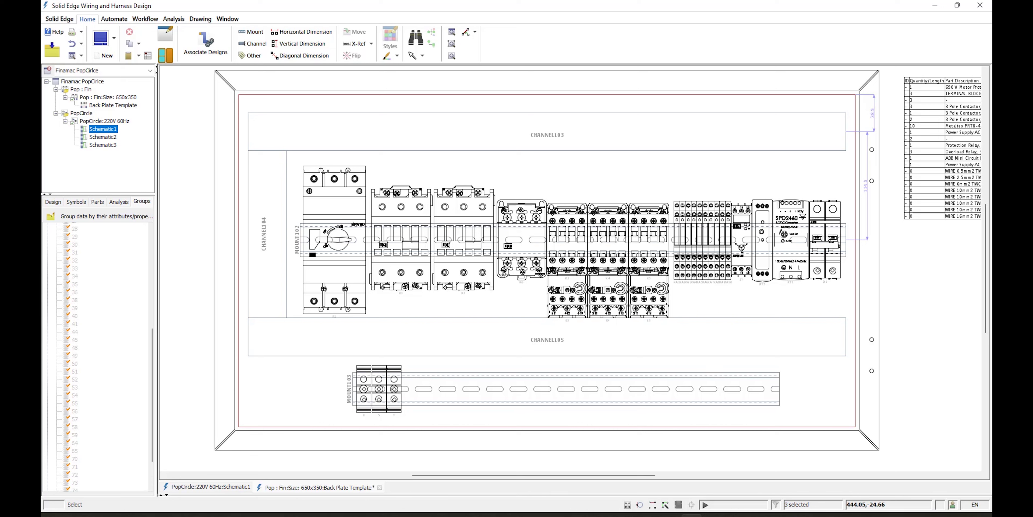
- Place terminals 1 to 6 from Zone 2 on the lower rail, leaving a small gap to the right of terminal T
drag(153, 336, 156, 241)
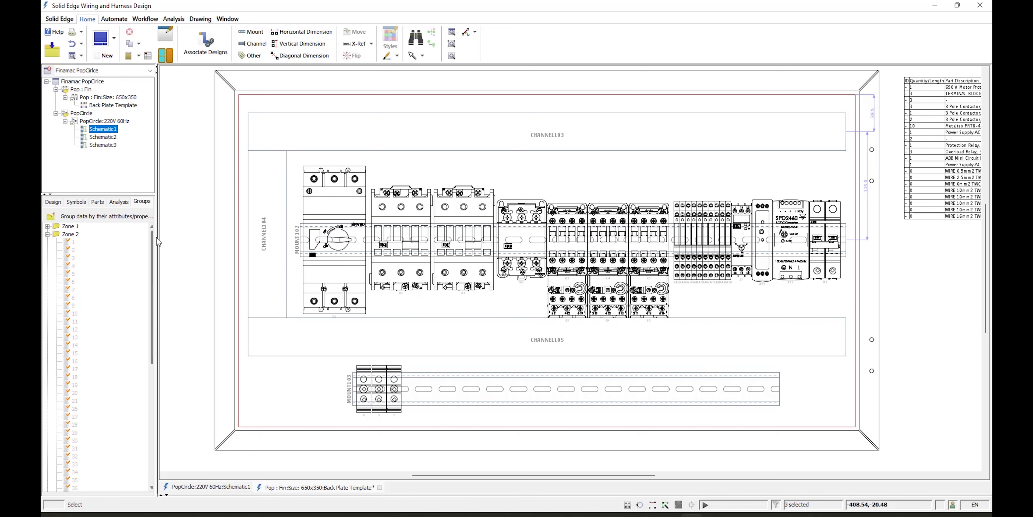
click(73, 241)
shift+click(70, 282)
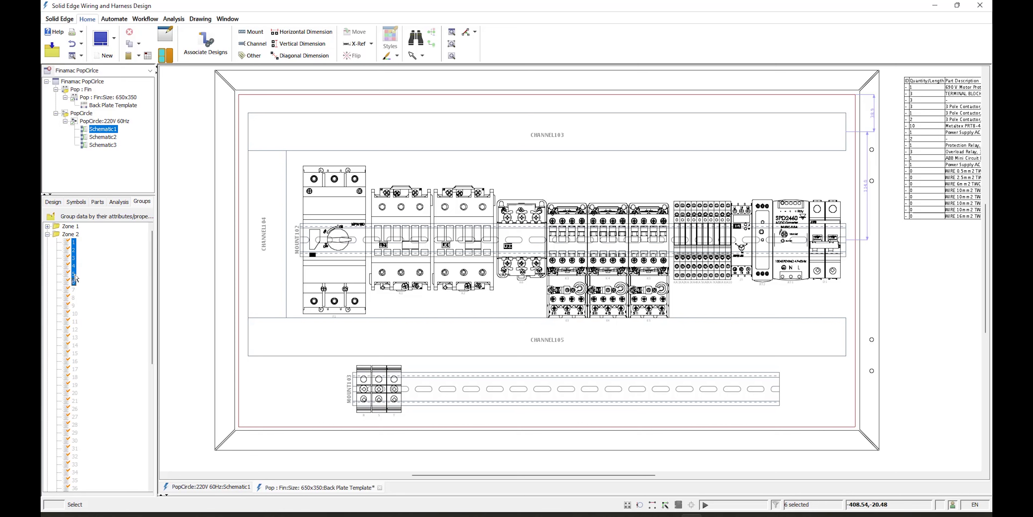
right_click(74, 256)
click(109, 341)
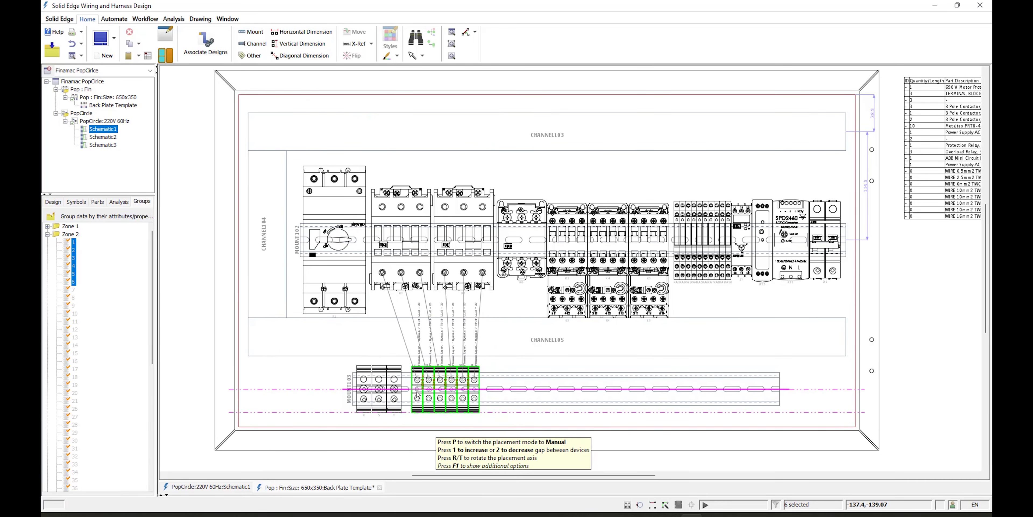
click(417, 395)
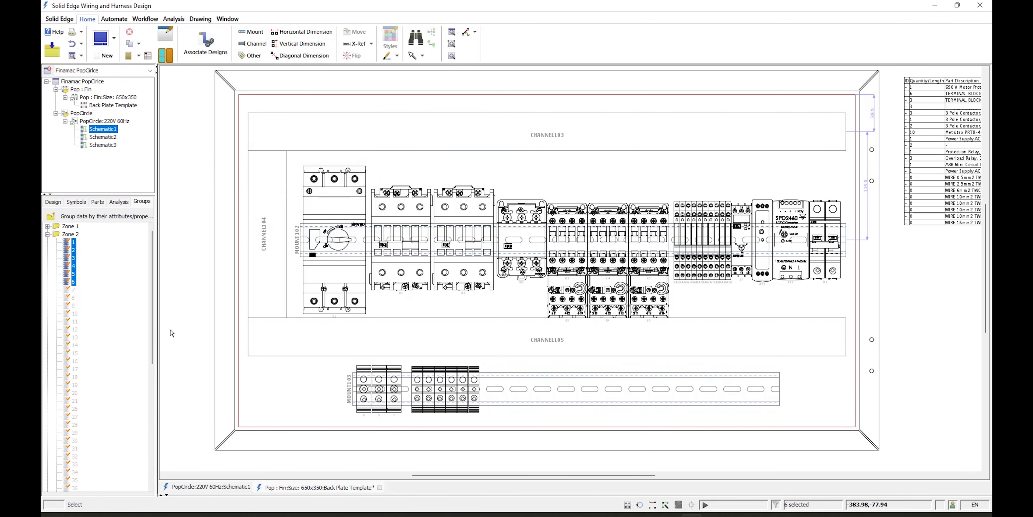
- Place the remaining Zone 2 terminals, 7 through 75, on the lower rail with a gap to the right of terminal 6
scroll(104, 249, down, 3)
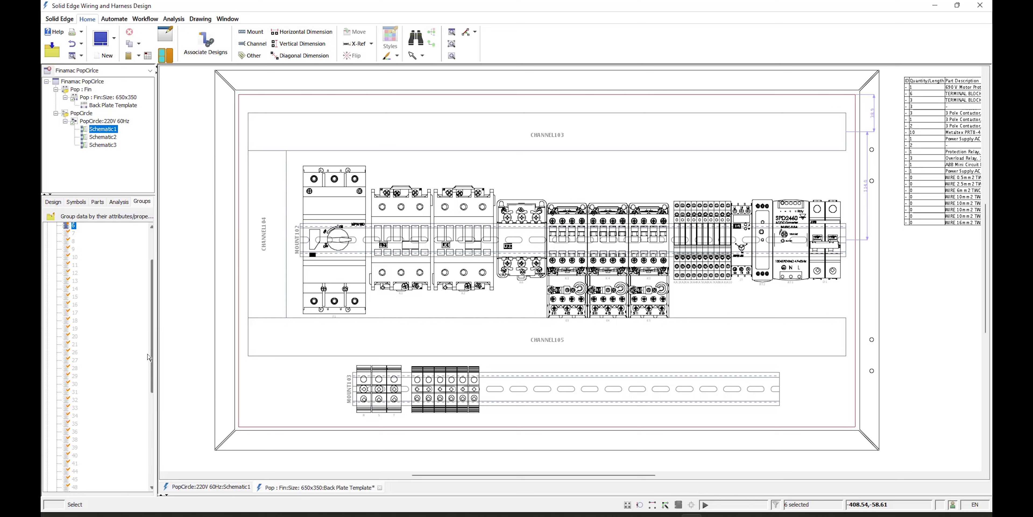
click(72, 237)
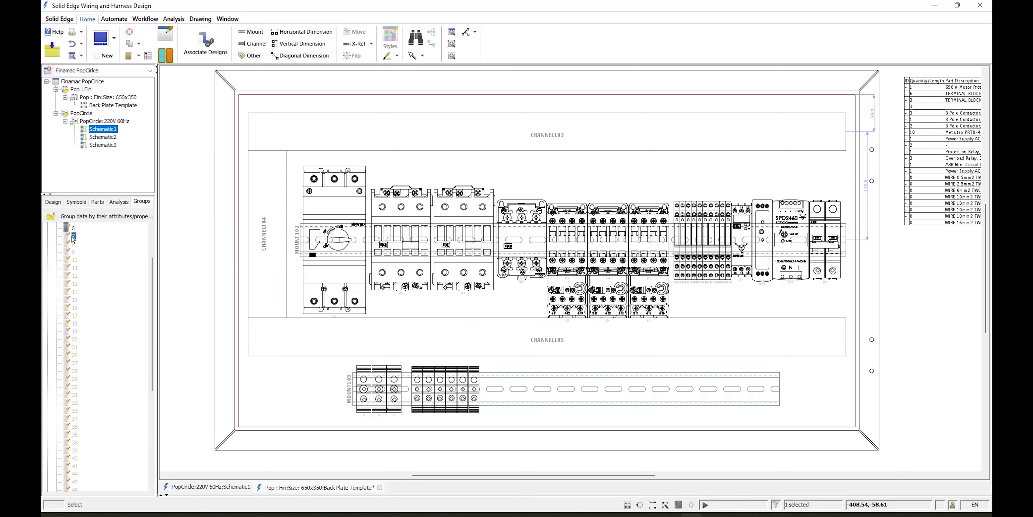
drag(149, 280, 137, 390)
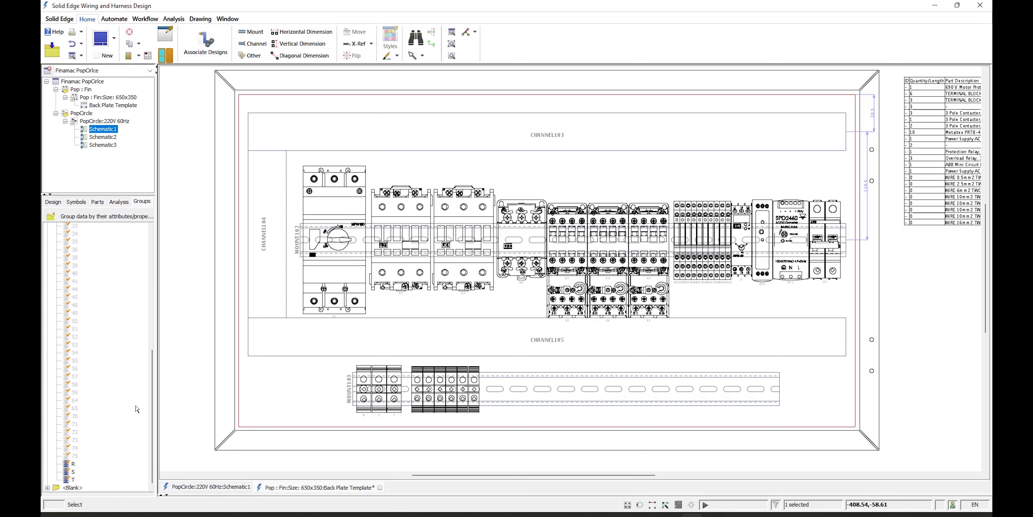
shift+click(74, 456)
right_click(74, 456)
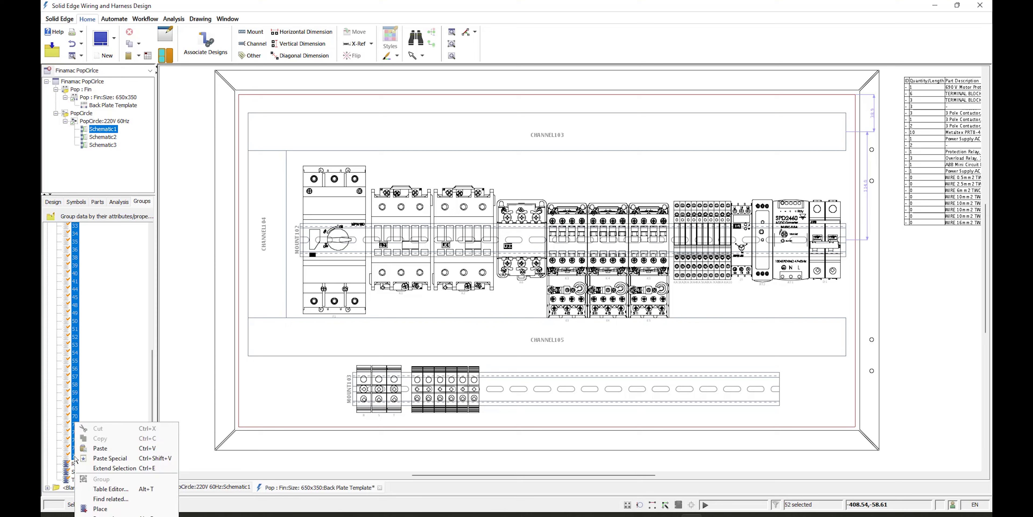
click(108, 508)
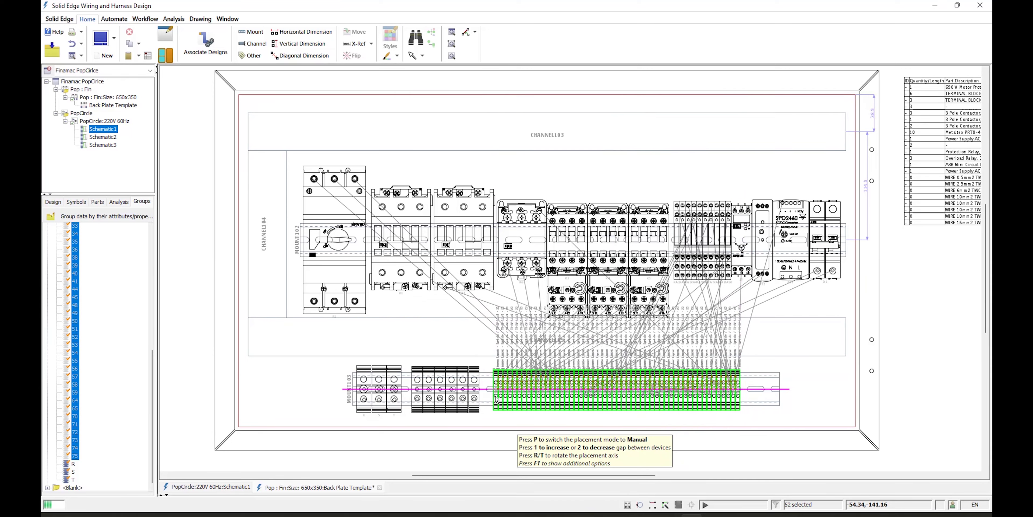
click(496, 397)
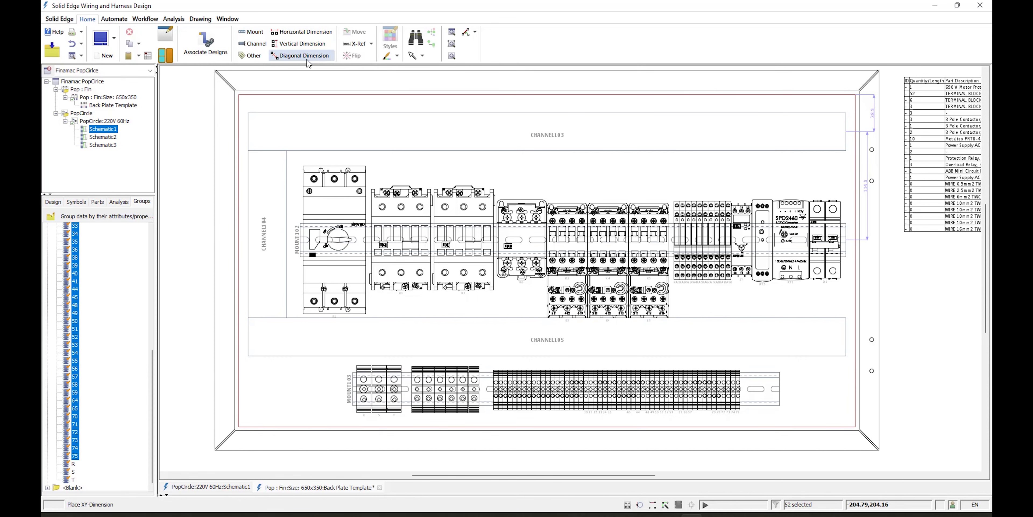
- Add a horizontal dimension from the back plate's left inner edge to the left end of rail MOUNT103
click(286, 44)
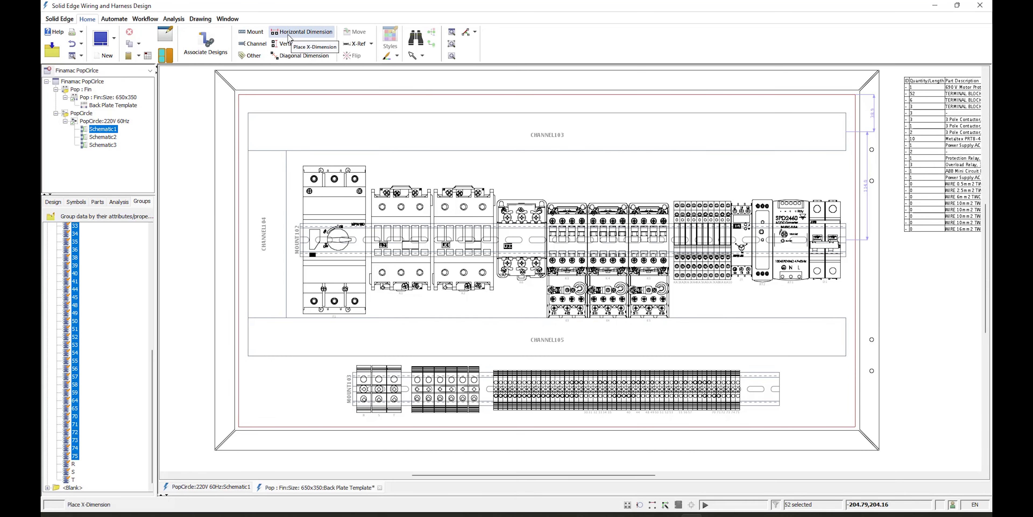
scroll(378, 436, down, 2)
scroll(385, 435, up, 5)
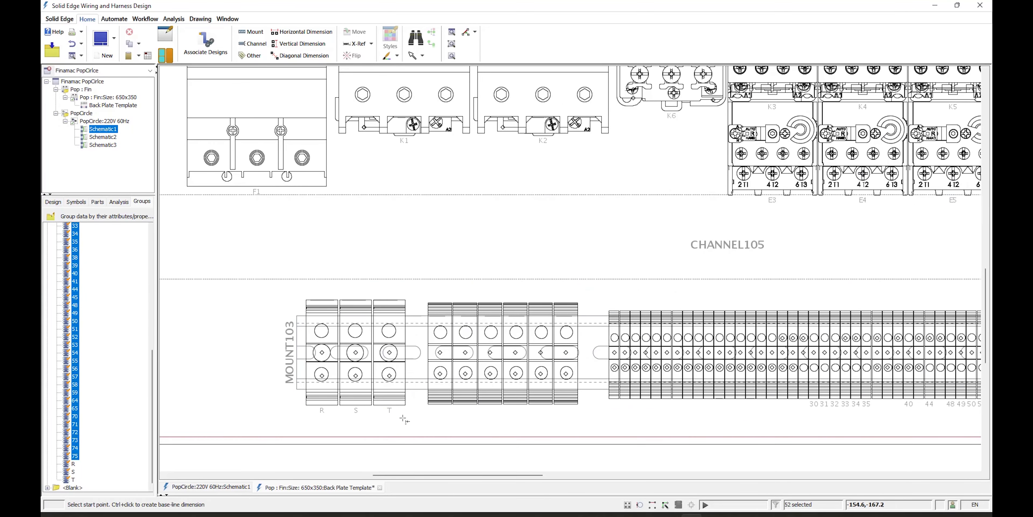
scroll(414, 416, down, 3)
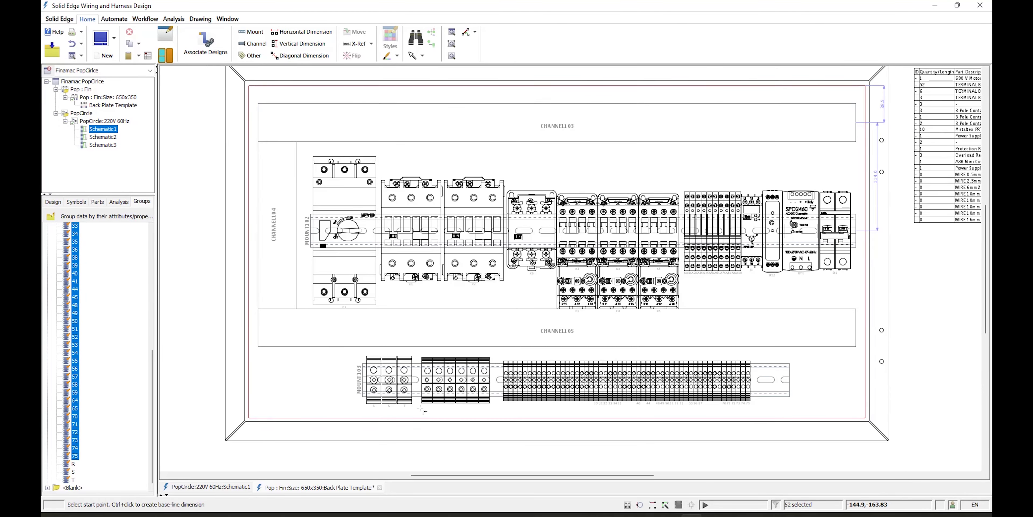
click(249, 408)
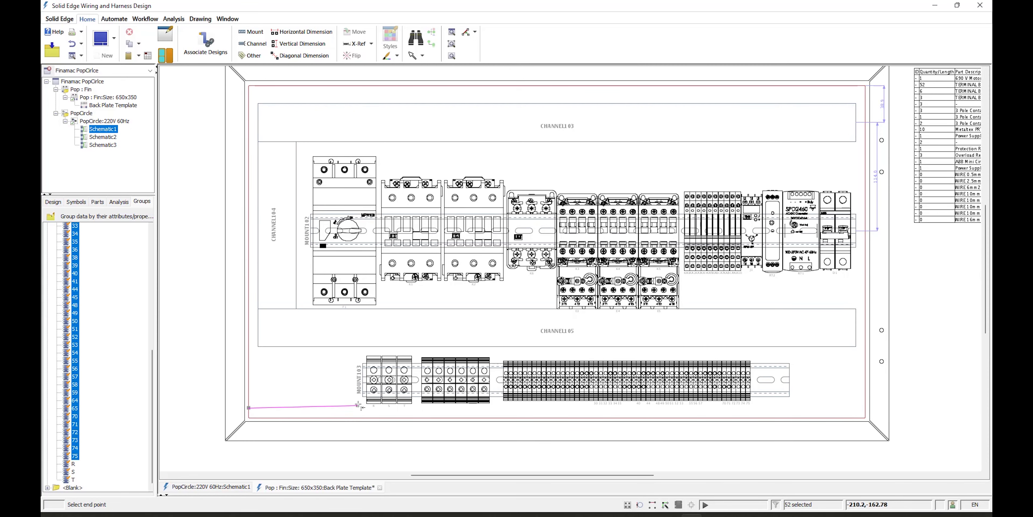
click(363, 397)
double_click(332, 410)
- Add a horizontal dimension below the lower rail from the left edge of terminal R to the left edge of terminal 1
scroll(385, 422, up, 2)
scroll(385, 421, up, 2)
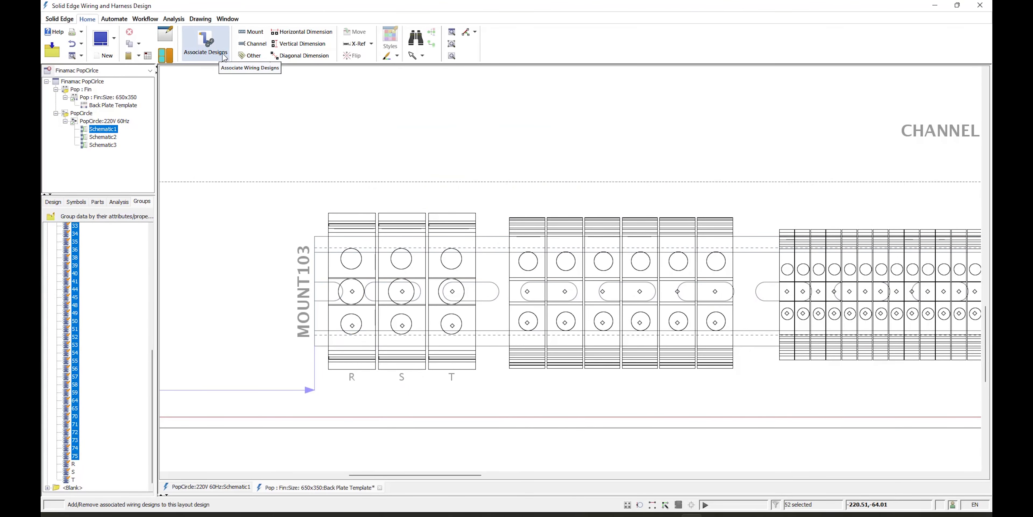
click(302, 31)
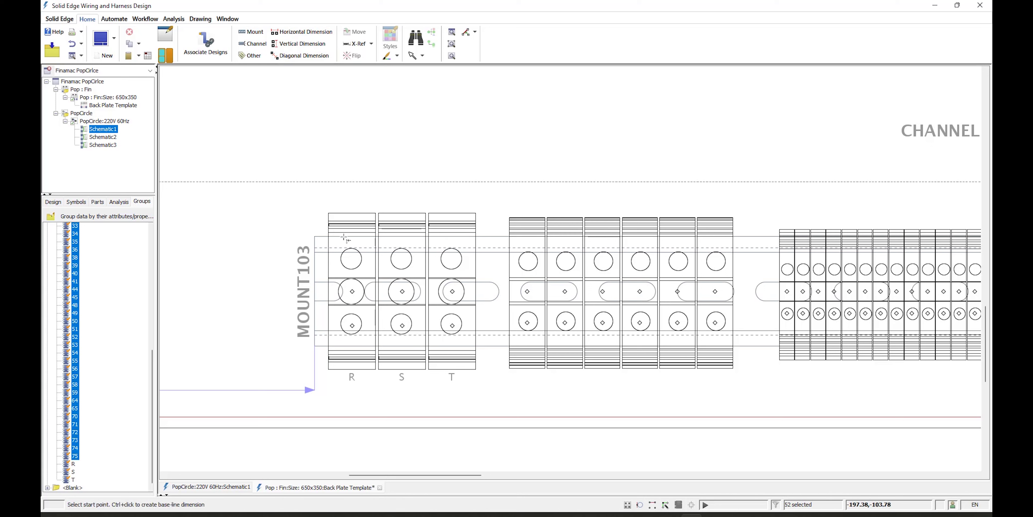
click(328, 369)
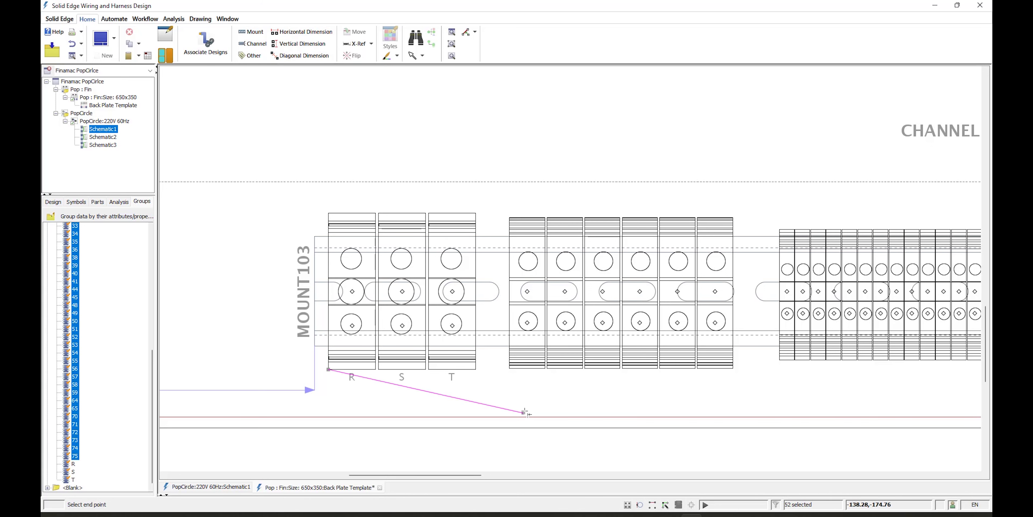
click(510, 371)
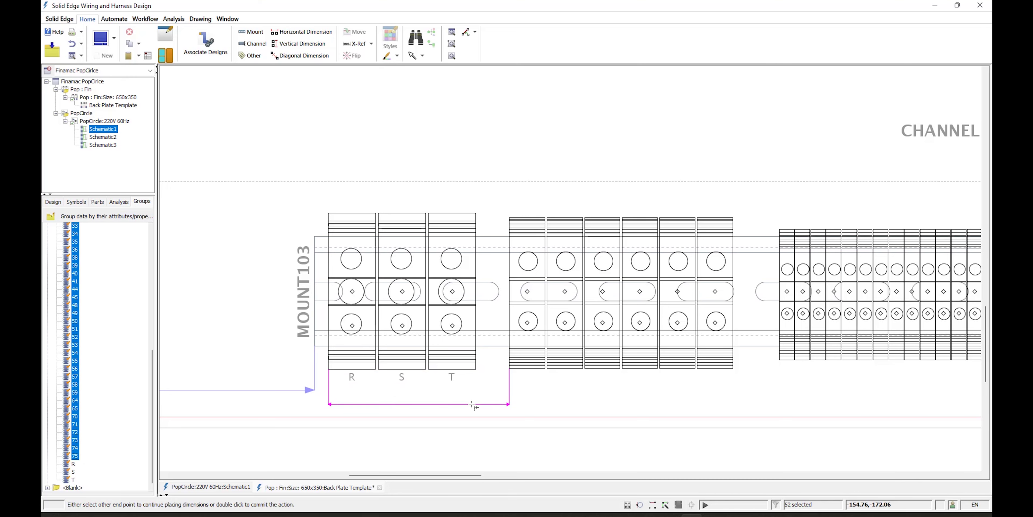
double_click(473, 405)
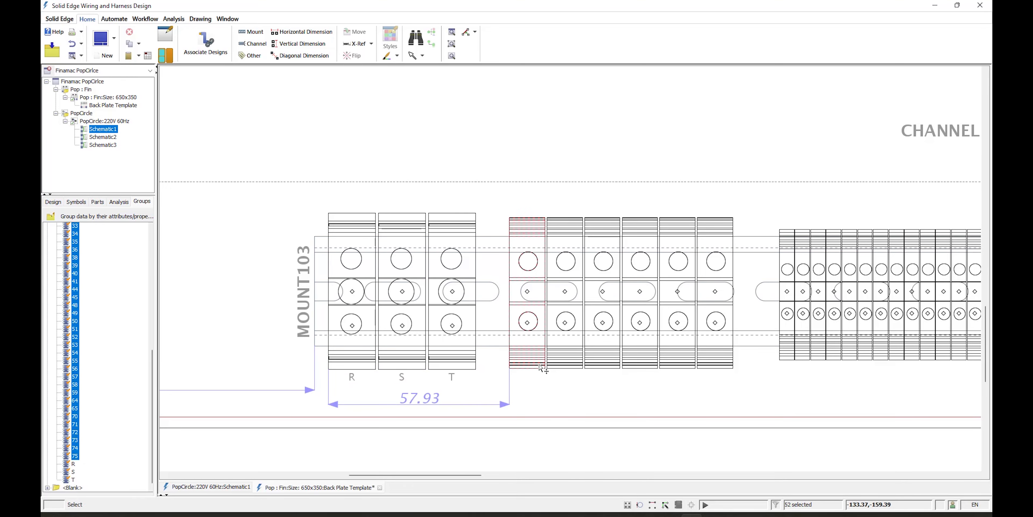
- Examine the terminals and dimensions along the lower rail, the overall back plate layout and its parts table
scroll(545, 369, down, 3)
scroll(646, 373, down, 4)
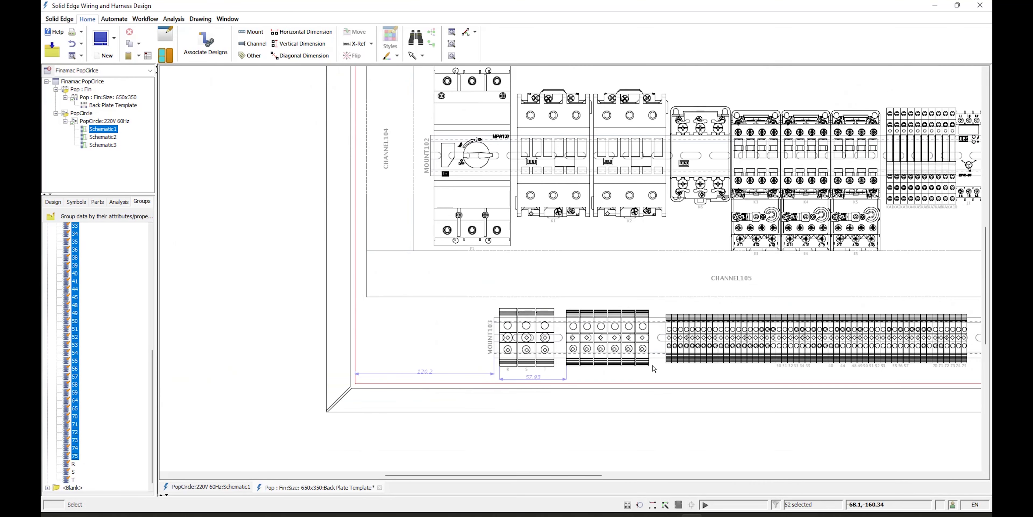
scroll(656, 366, up, 2)
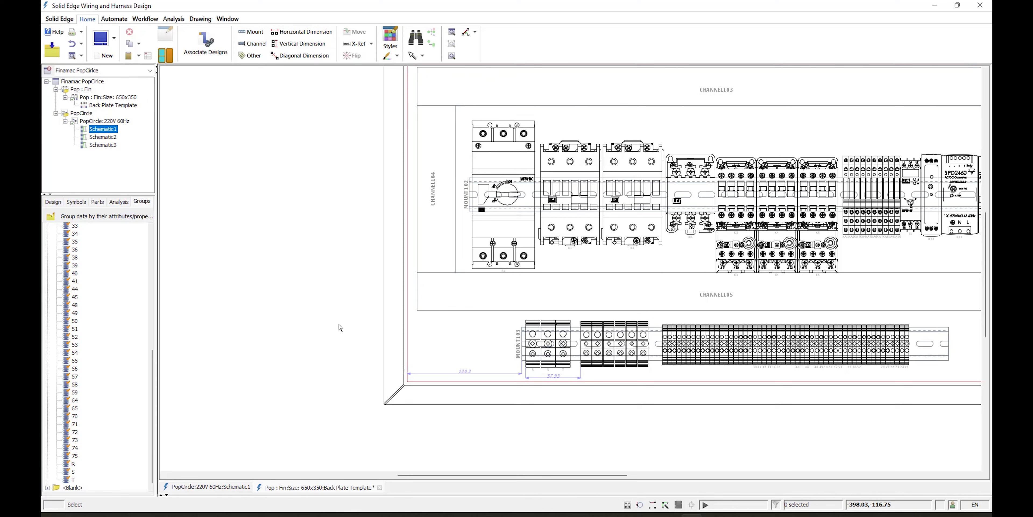
middle_click(327, 319)
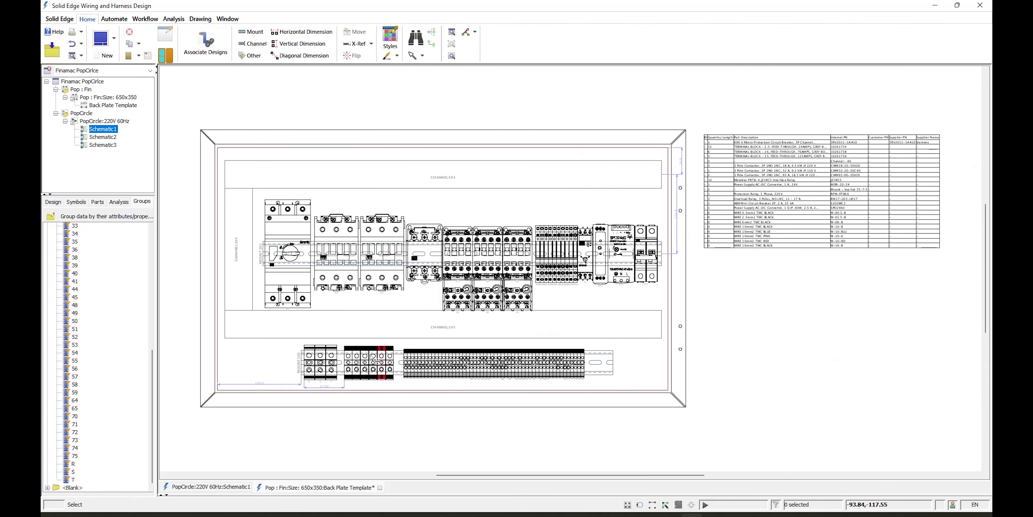
scroll(312, 390, up, 3)
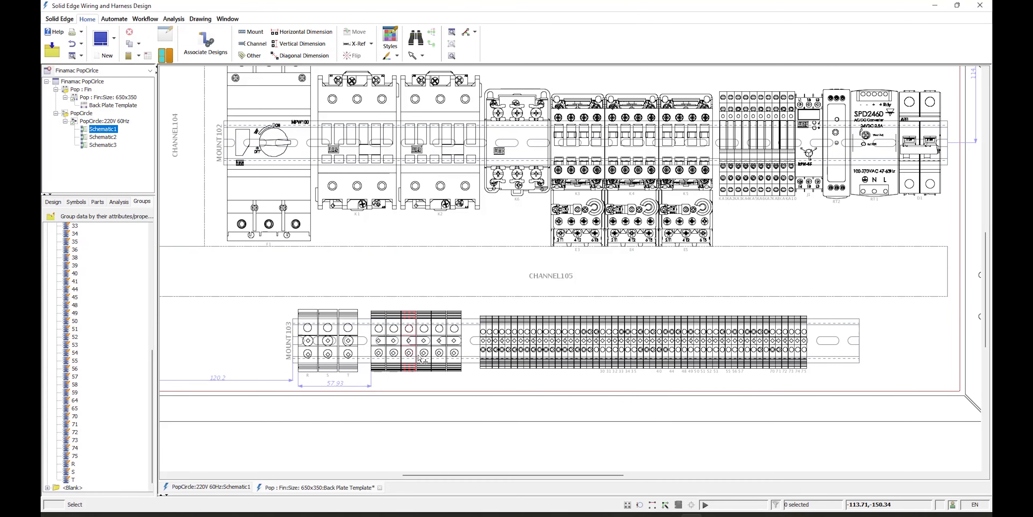
scroll(393, 355, down, 2)
scroll(430, 353, up, 1)
scroll(435, 352, down, 1)
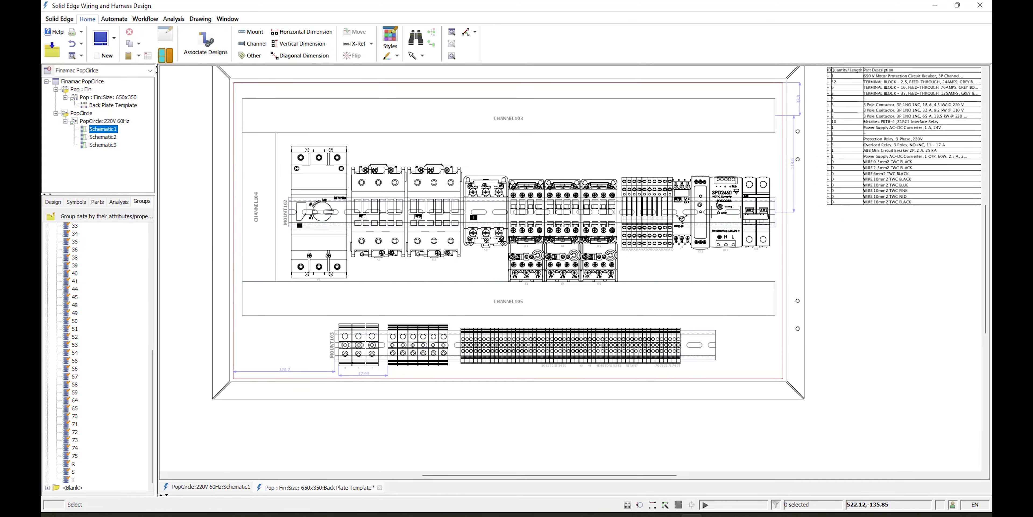
- Examine the quantities, part descriptions and internal part numbers in the parts table beside the back plate
scroll(805, 304, down, 2)
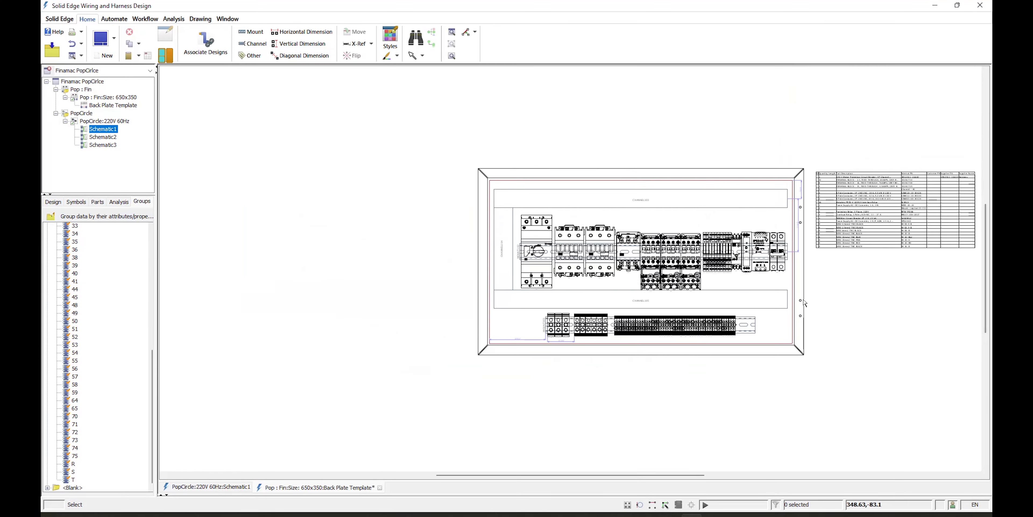
scroll(959, 191, up, 2)
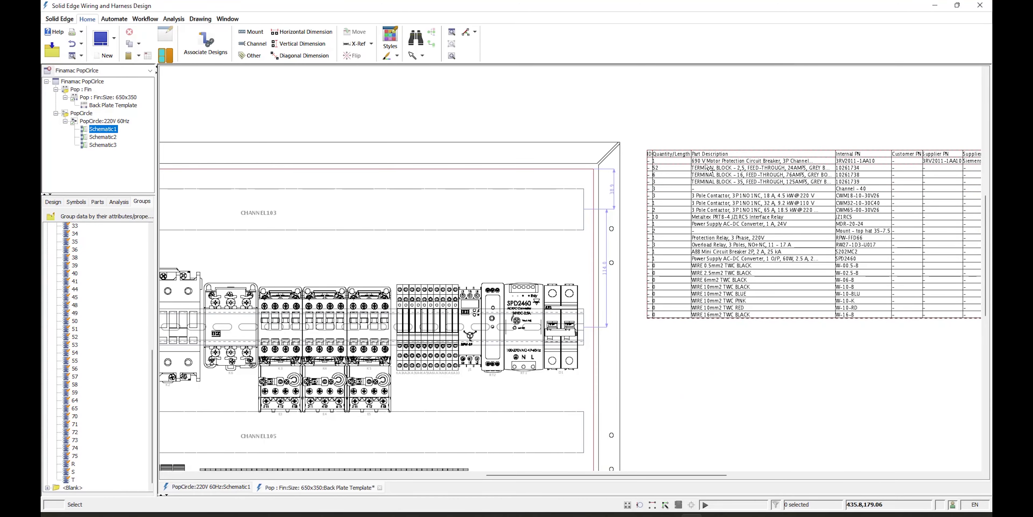
scroll(508, 298, down, 2)
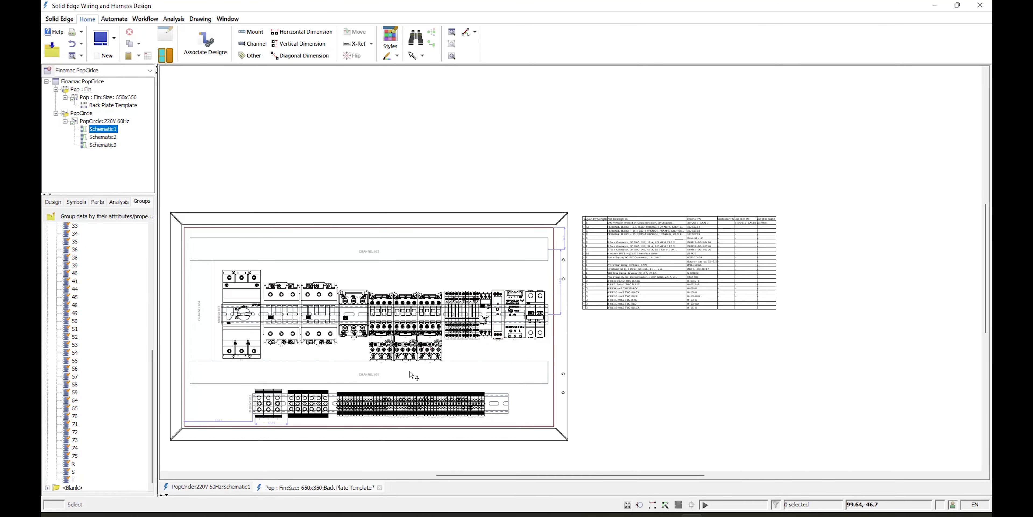
scroll(654, 266, up, 2)
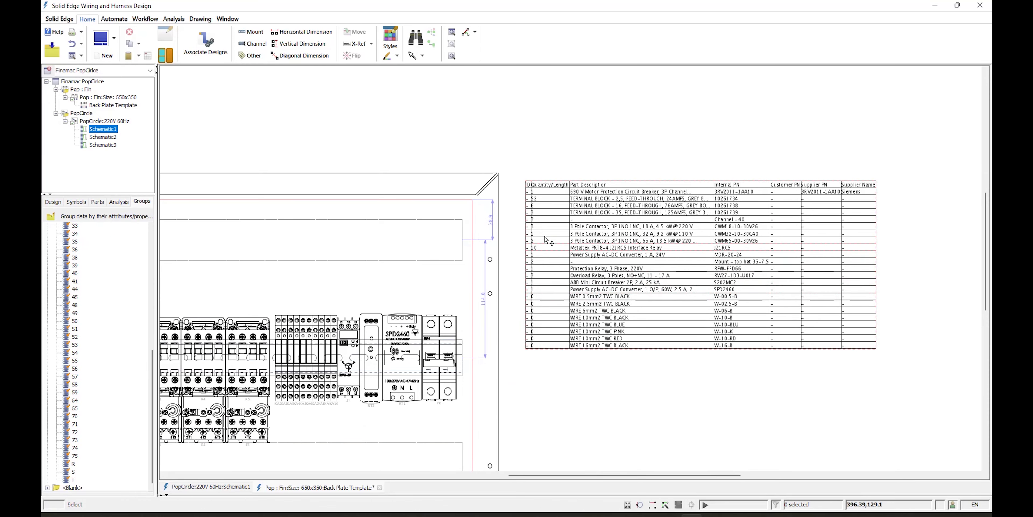
scroll(550, 193, up, 1)
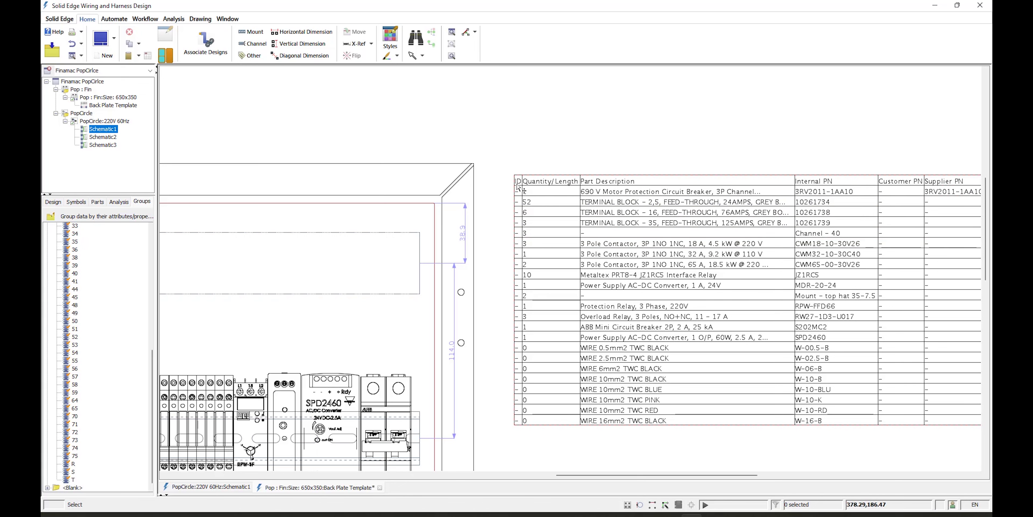
scroll(518, 238, down, 2)
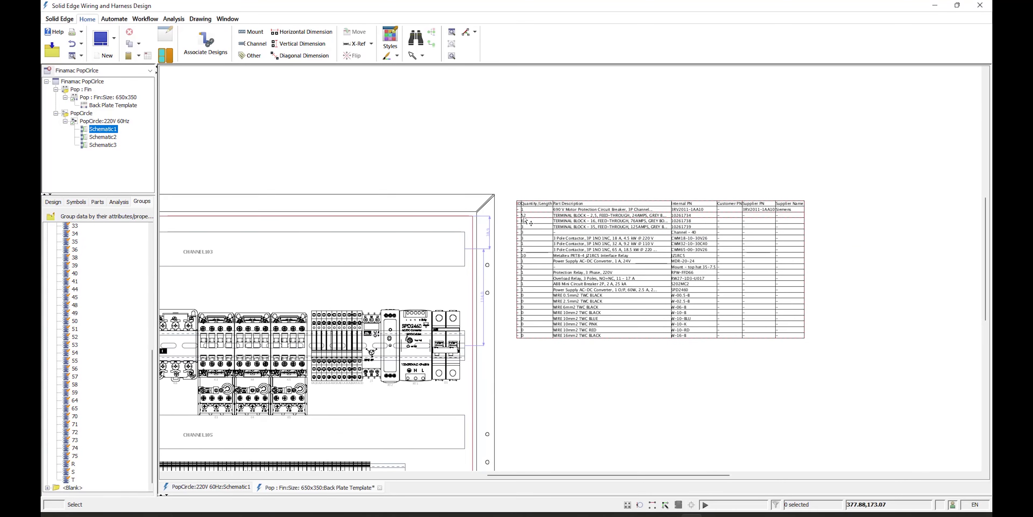
scroll(537, 213, up, 2)
scroll(486, 256, down, 2)
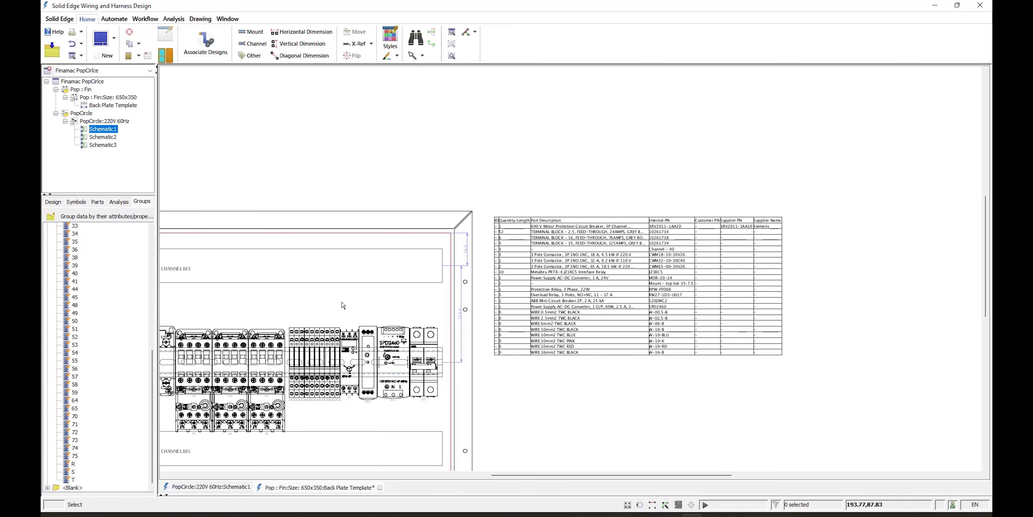
scroll(340, 309, down, 2)
scroll(315, 222, down, 1)
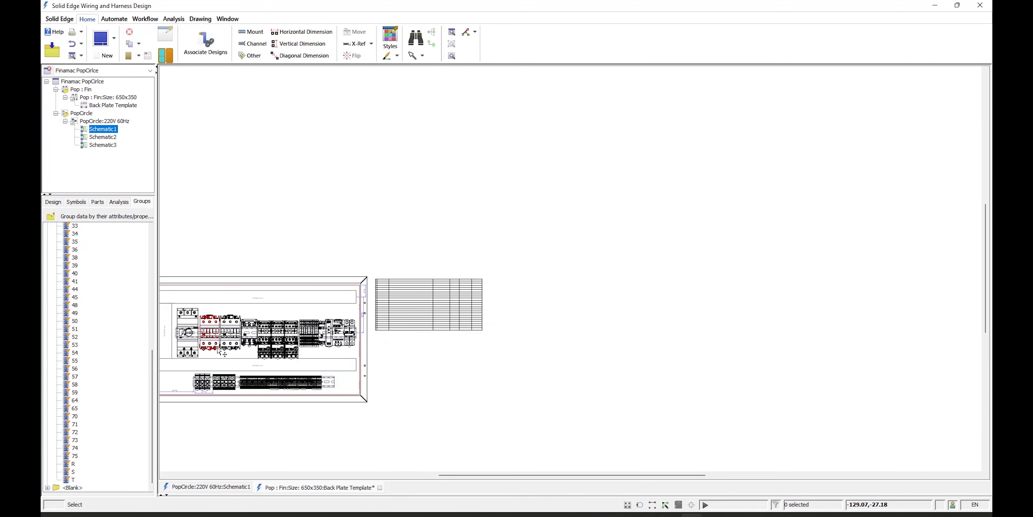
- Collapse the Zone 2 group in the list of grouped components
middle_click(316, 222)
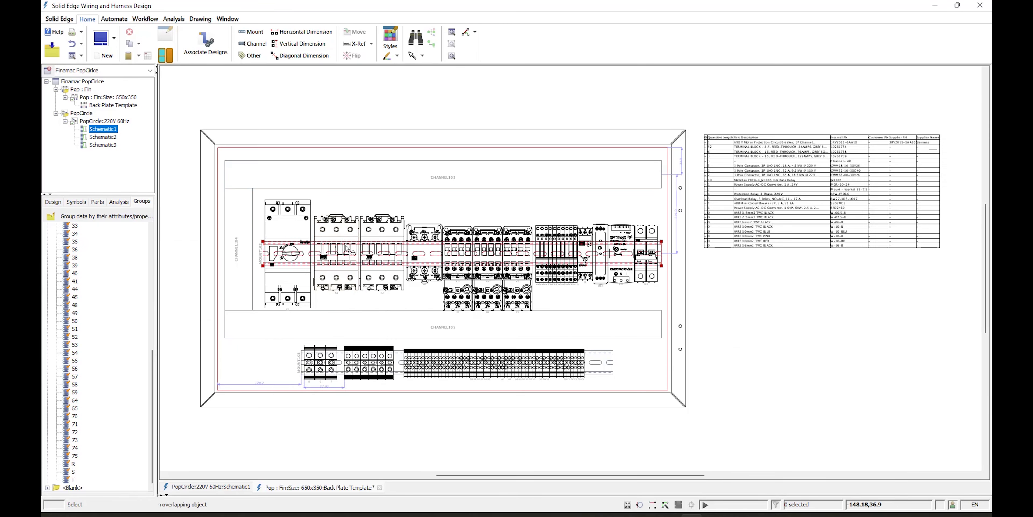
drag(151, 356, 152, 236)
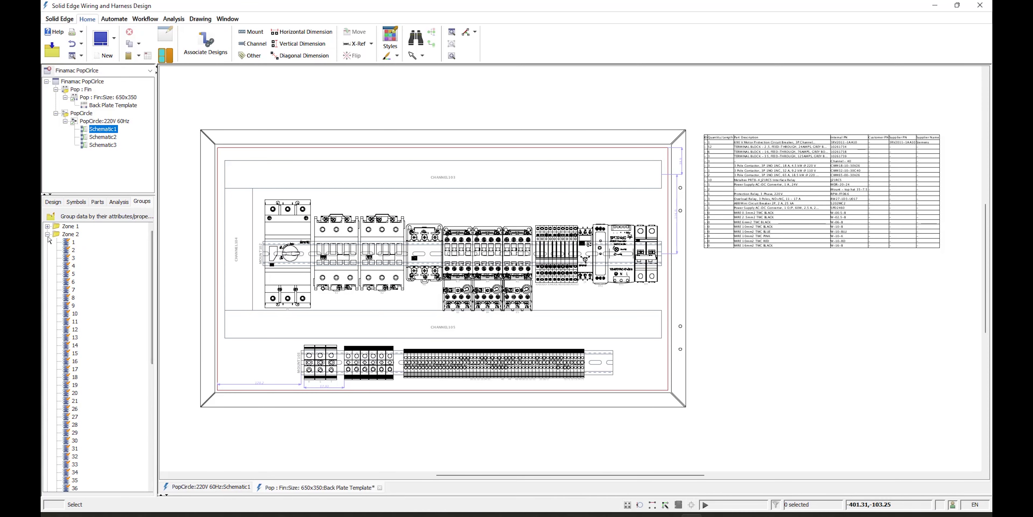
click(47, 235)
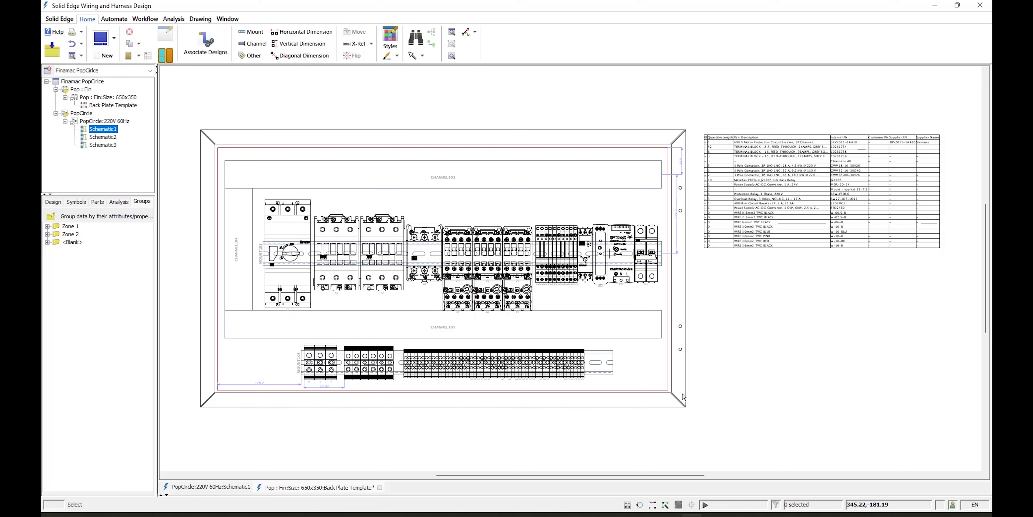
- Switch to Solid Edge and inspect the wired panel in the 3D assembly FN500-1002.asm
click(718, 516)
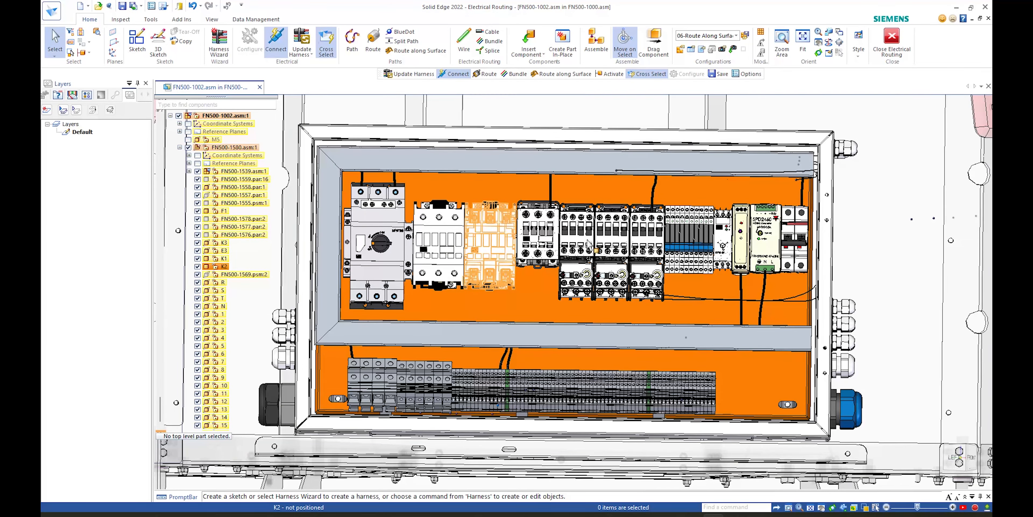
middle_drag(620, 258, 579, 230)
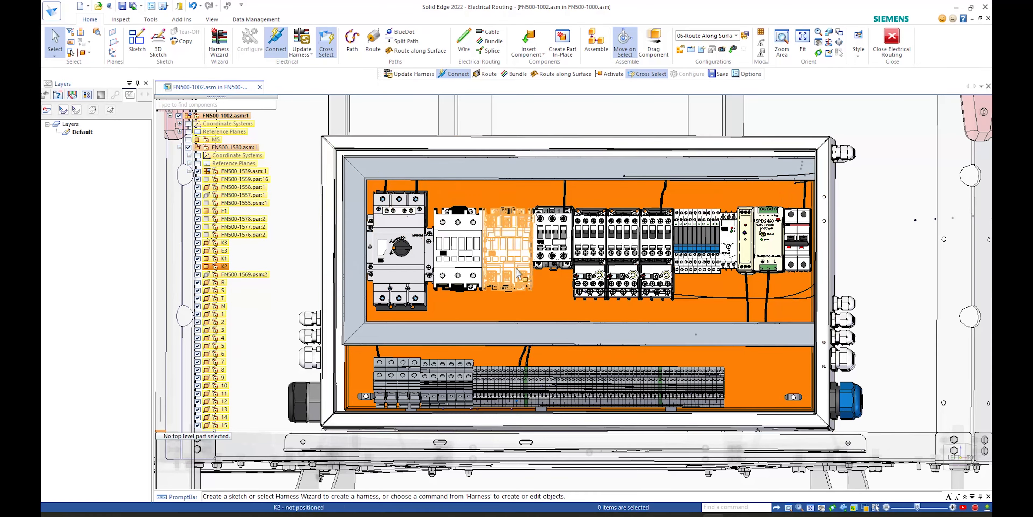
middle_drag(793, 335, 583, 385)
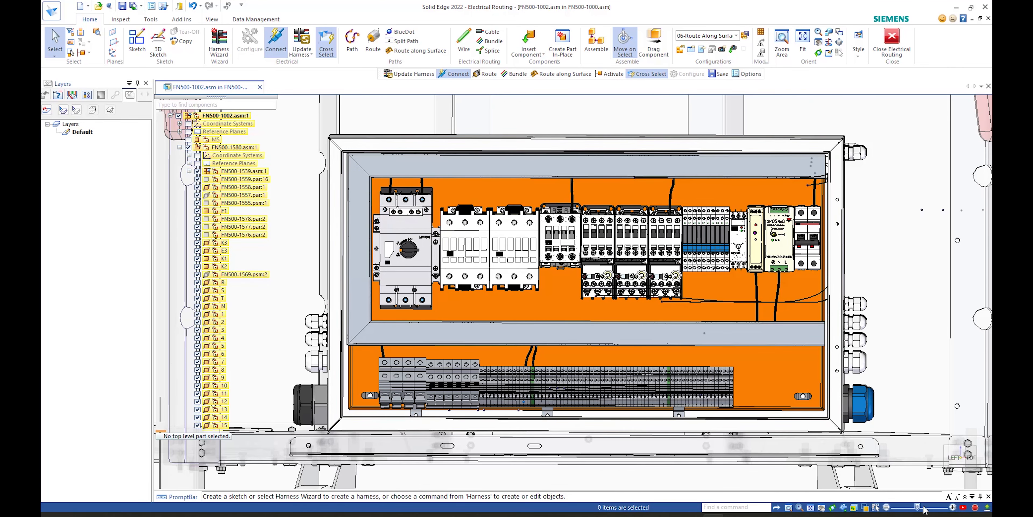
- Switch back to Solid Edge Wiring and Harness Design and update the BOM IDs of the back plate components
click(692, 514)
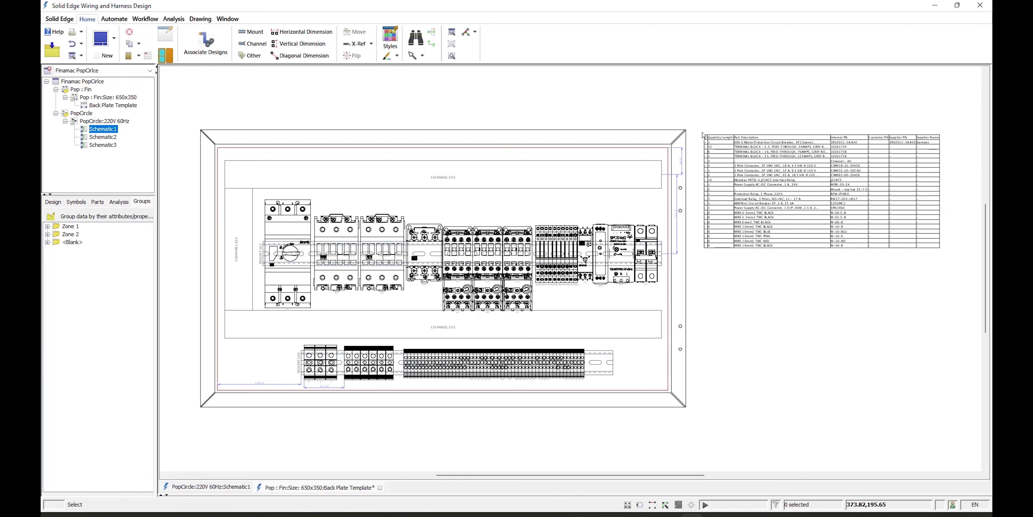
scroll(706, 135, up, 2)
scroll(712, 144, down, 2)
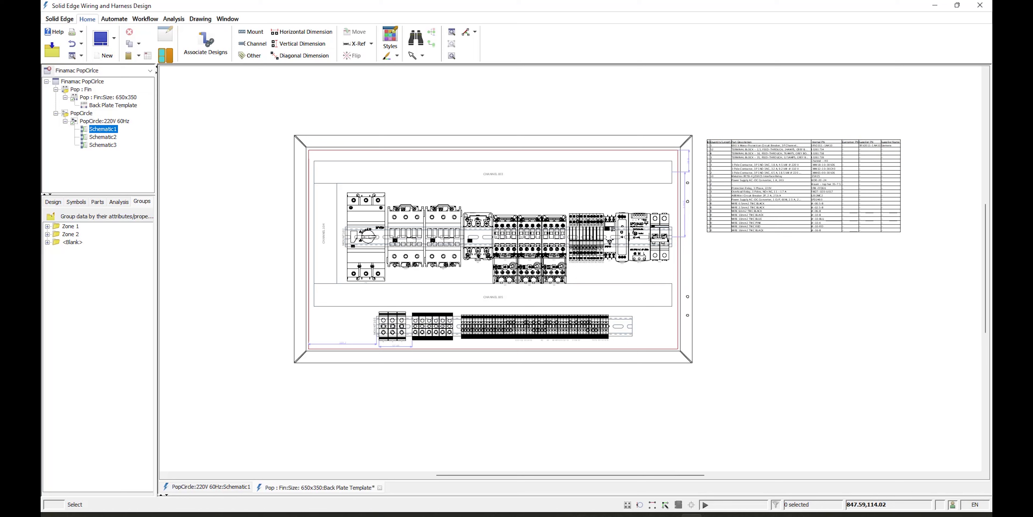
click(121, 21)
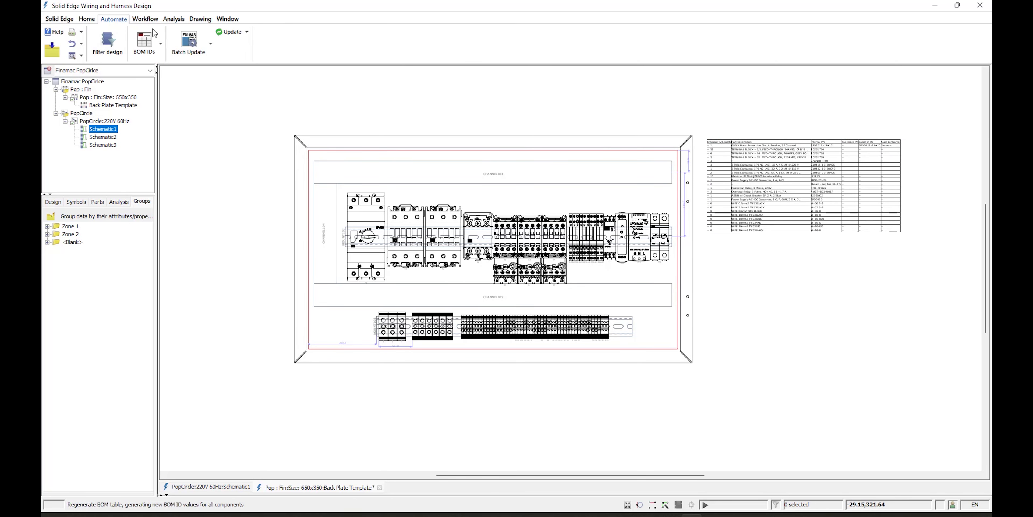
click(162, 48)
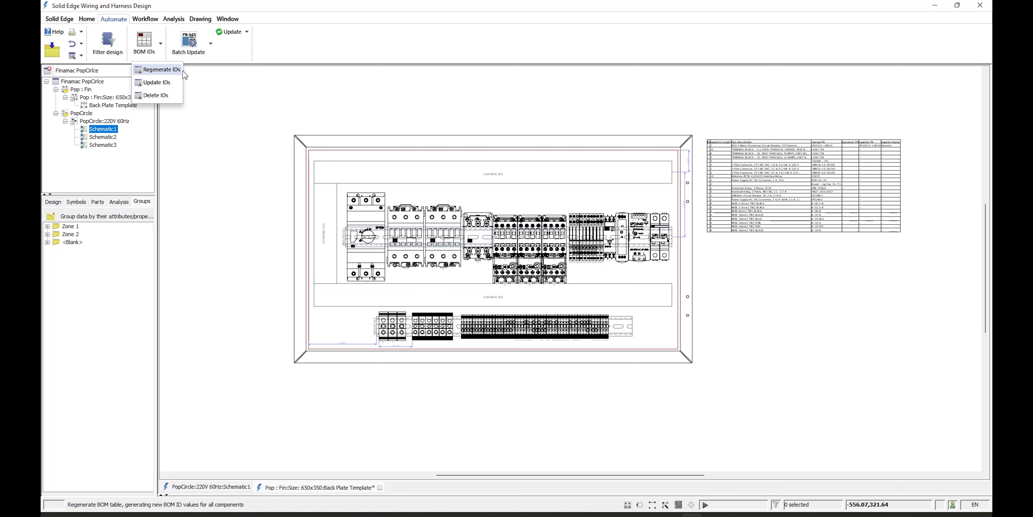
scroll(709, 138, up, 2)
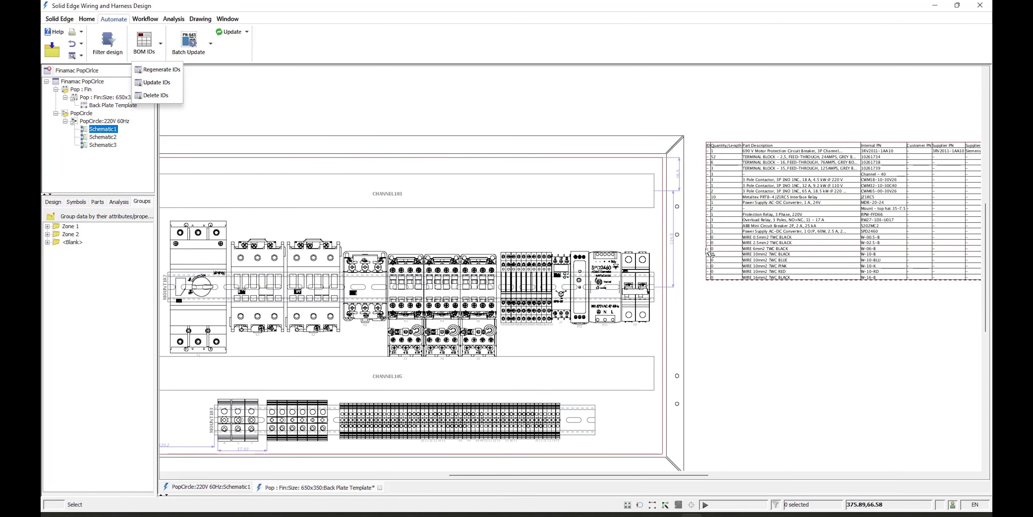
scroll(256, 244, down, 1)
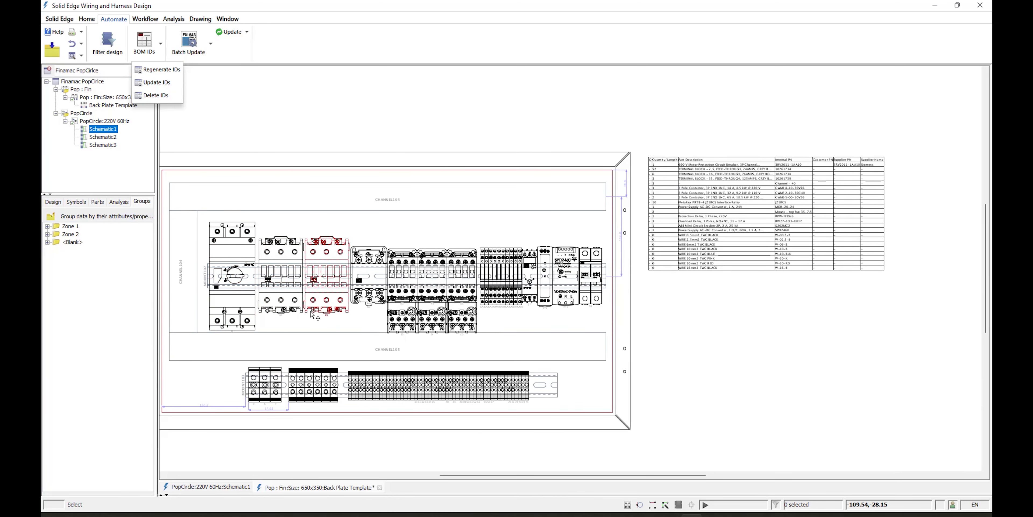
click(146, 83)
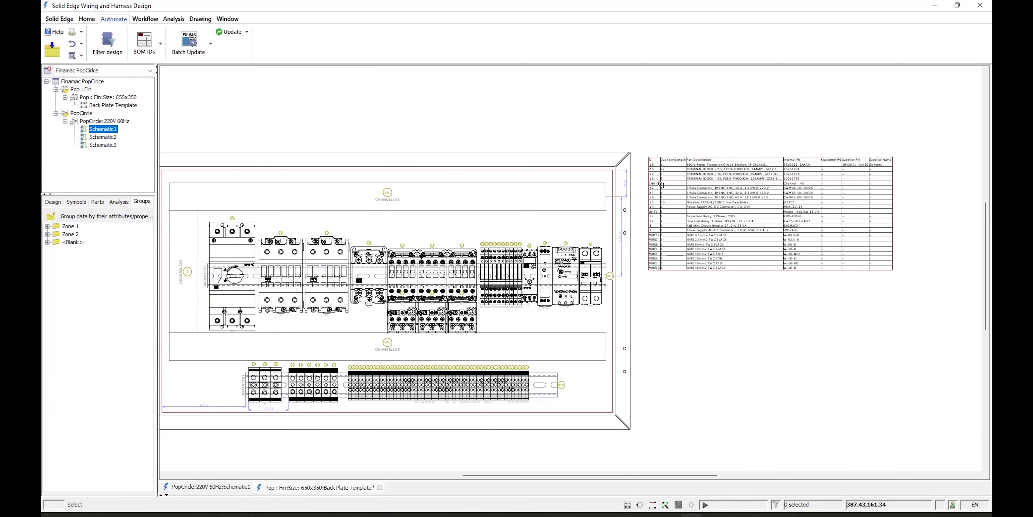
- Compare the IDs in the parts table with the numbered balloons on the back plate devices, channels and rails
scroll(662, 182, up, 3)
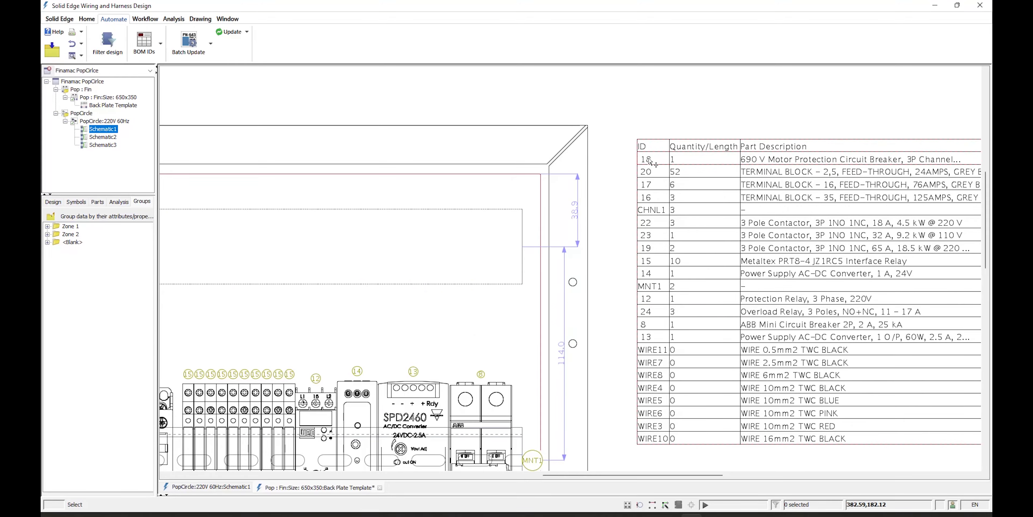
scroll(650, 162, up, 1)
scroll(651, 162, down, 5)
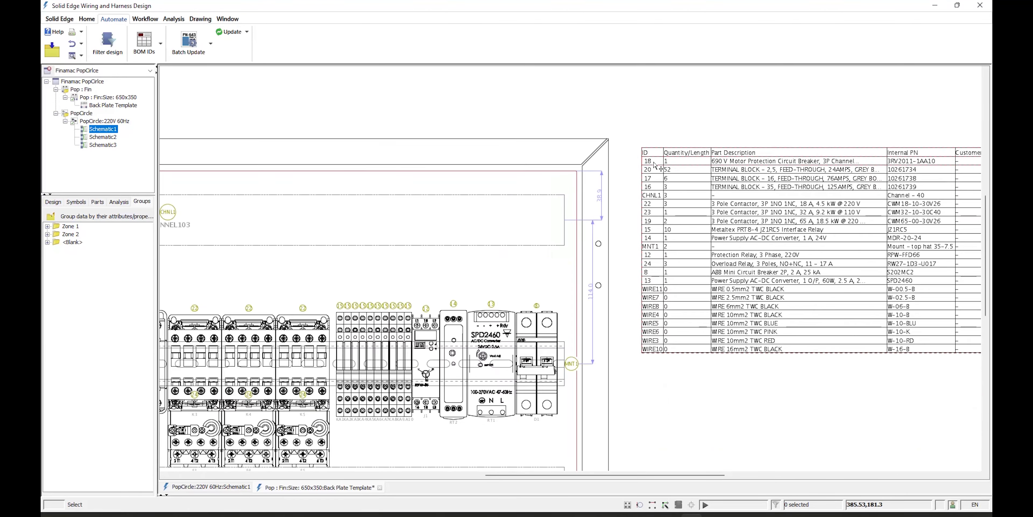
scroll(391, 266, up, 3)
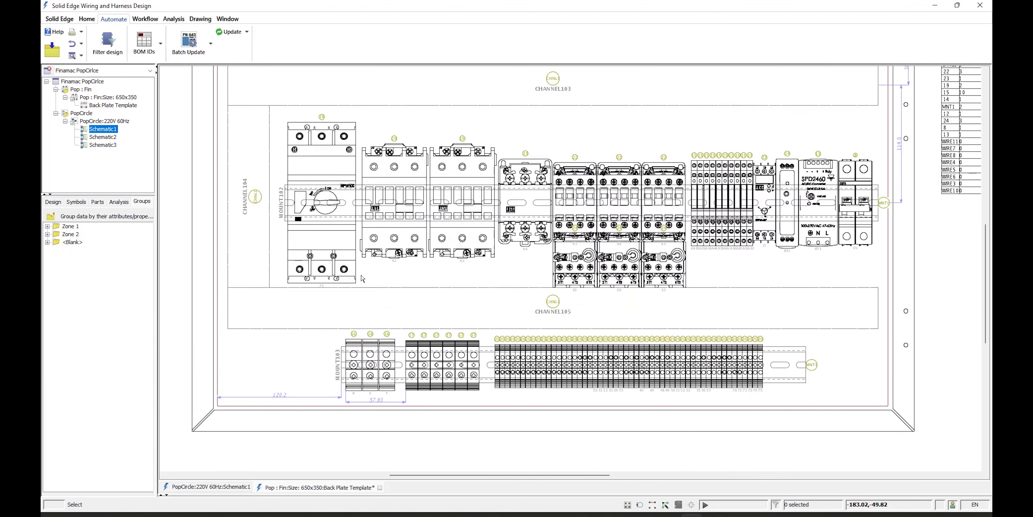
scroll(382, 265, down, 3)
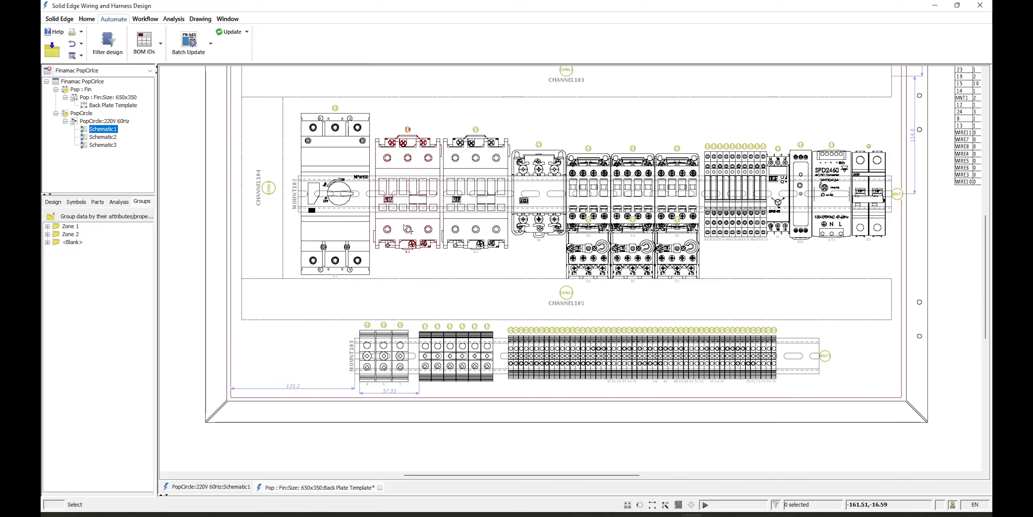
scroll(328, 111, up, 3)
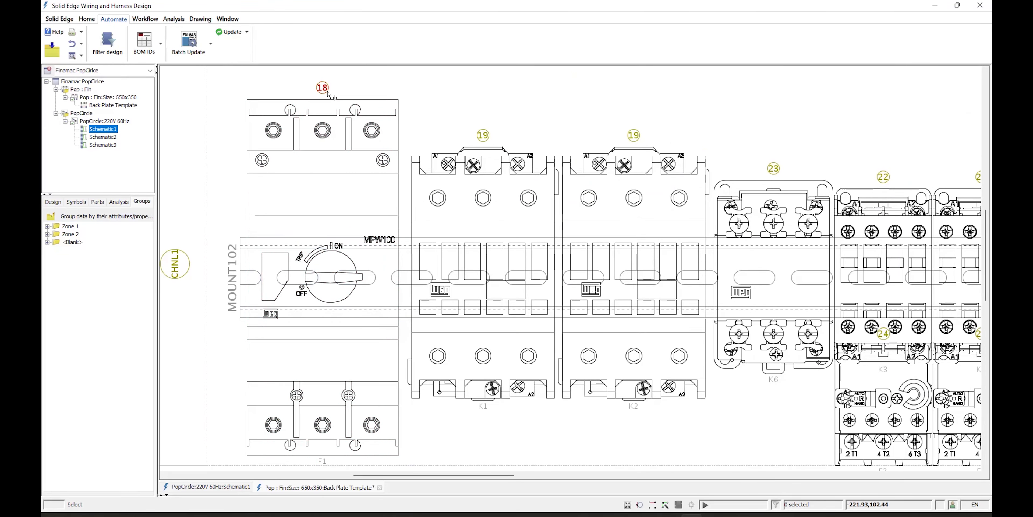
scroll(327, 94, down, 3)
scroll(538, 171, down, 1)
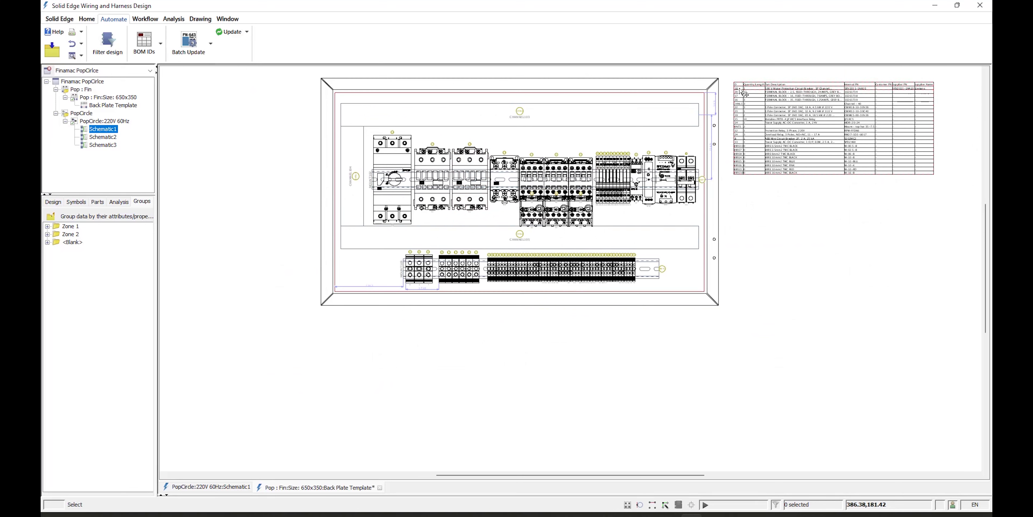
- Move the parts table slightly lower beside the back plate
drag(742, 86, 738, 148)
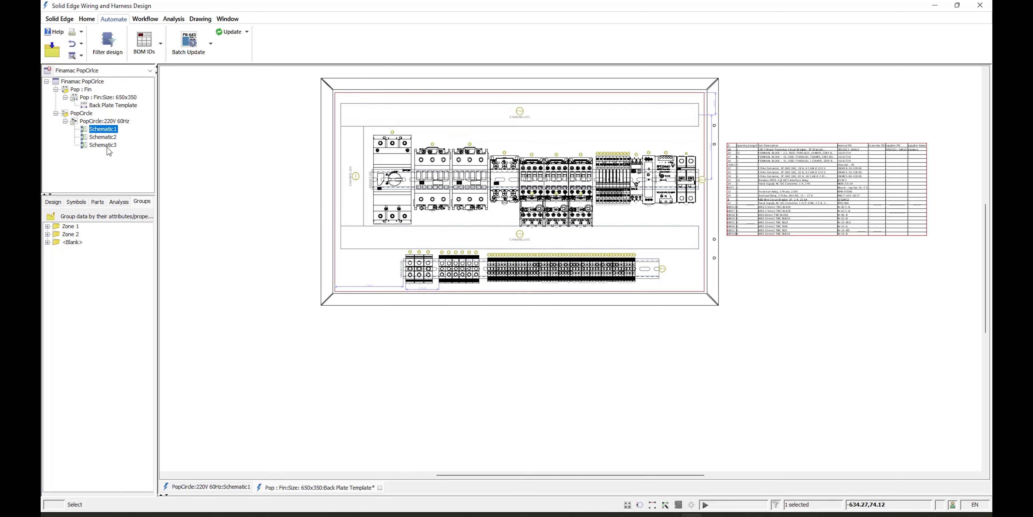
click(86, 19)
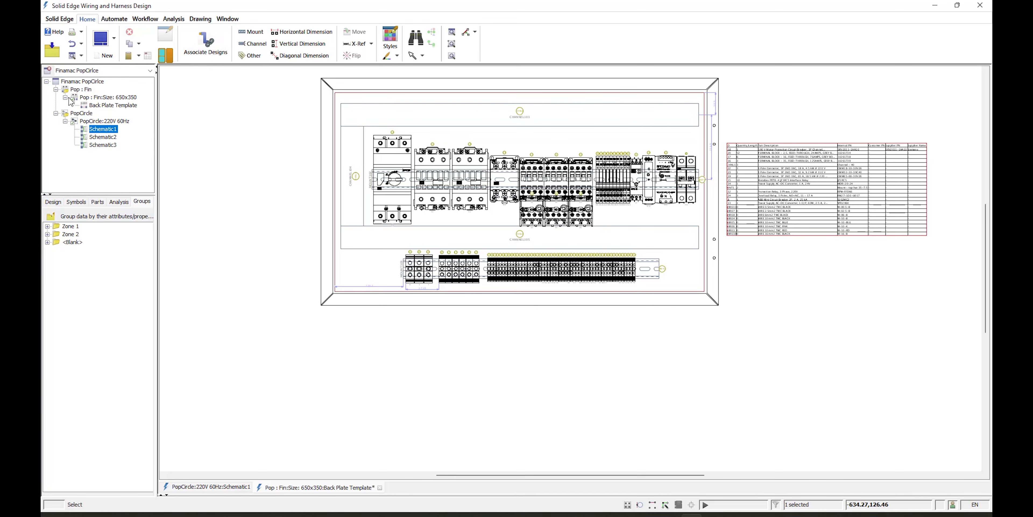
- Locate the back plate's contactor K1 in Schematic1 and examine its contacts and the surrounding circuit
scroll(442, 225, up, 1)
scroll(441, 225, up, 1)
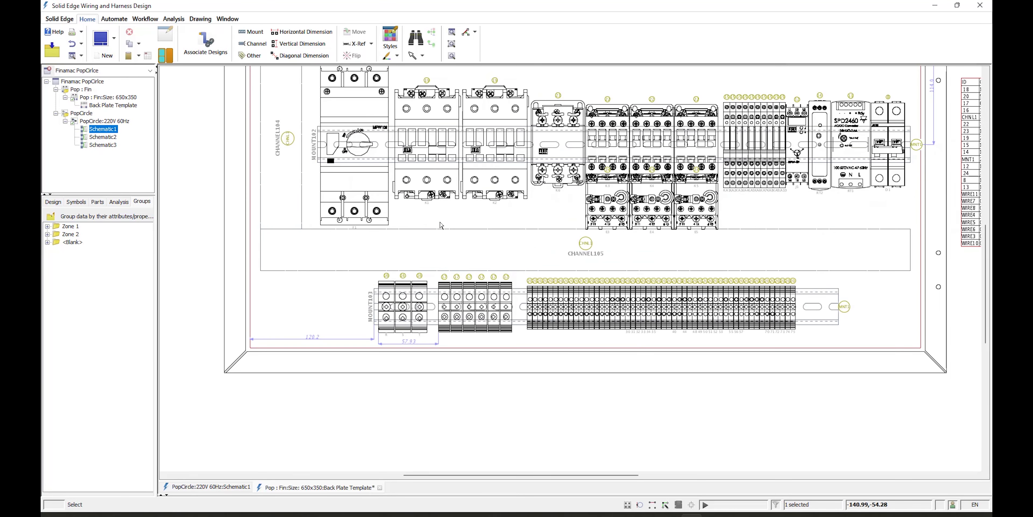
scroll(442, 226, up, 1)
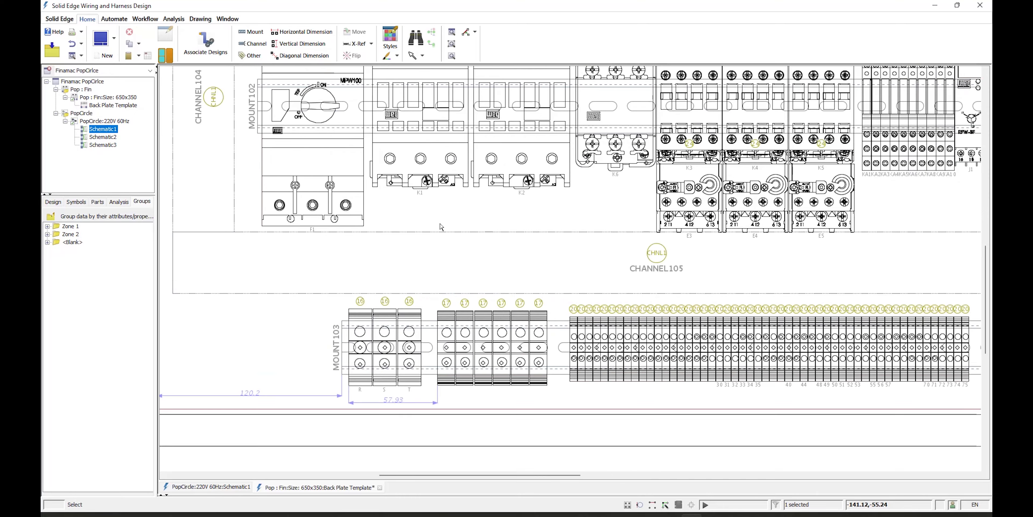
click(437, 173)
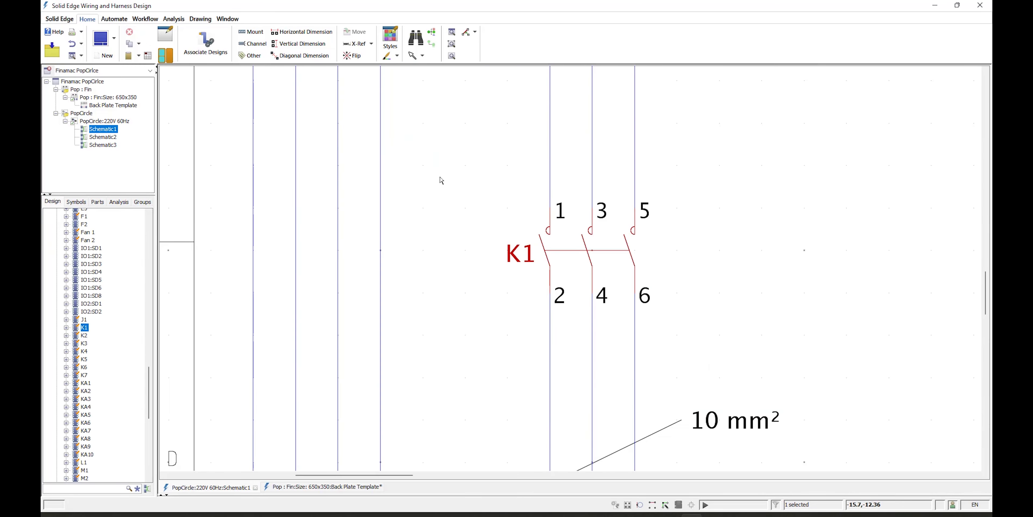
scroll(528, 271, down, 5)
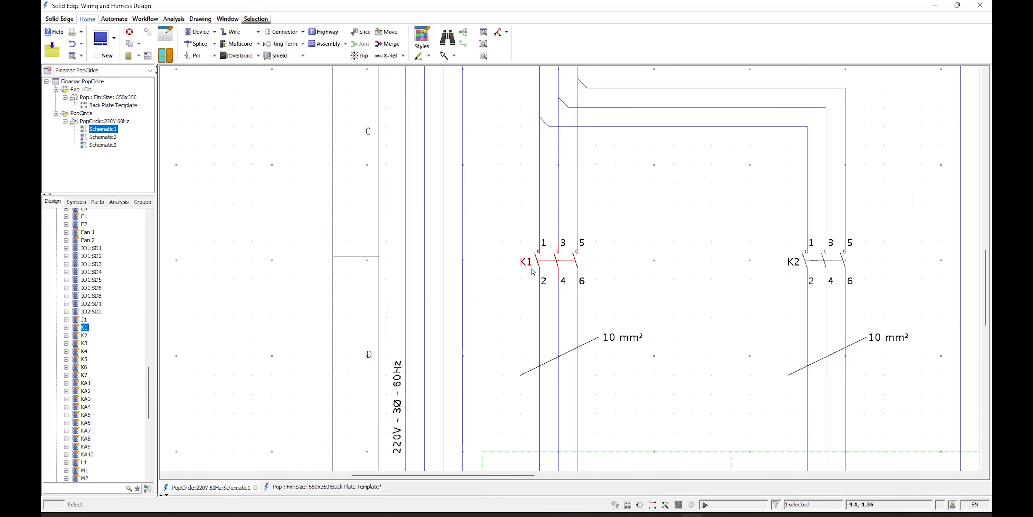
scroll(551, 279, down, 1)
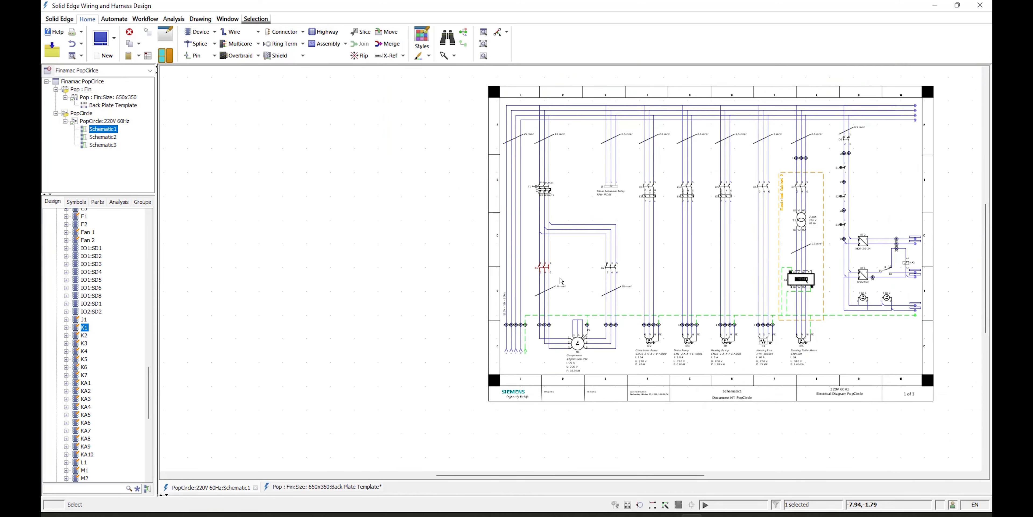
scroll(563, 281, down, 1)
scroll(594, 280, up, 5)
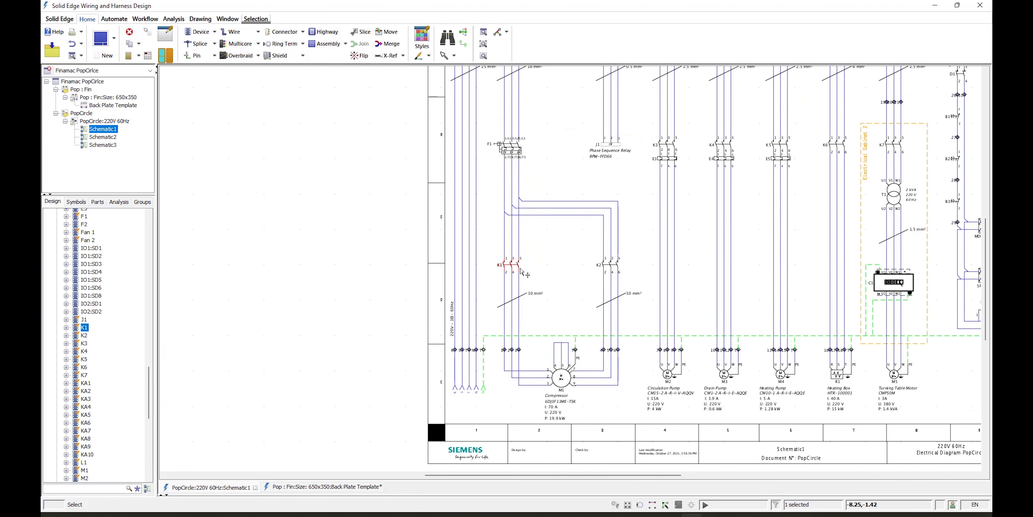
- Select contactor K2 on the back plate and locate its contacts in Schematic1
scroll(489, 268, down, 5)
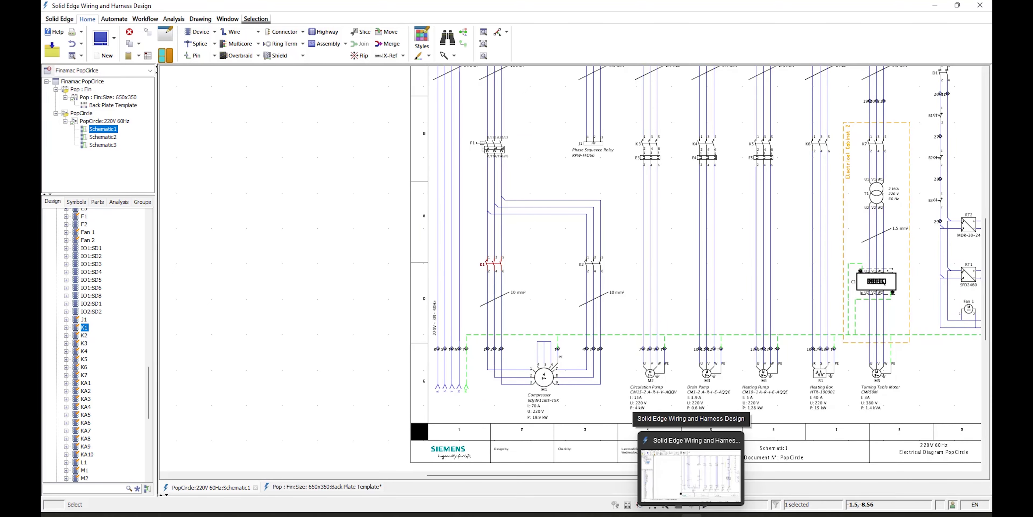
click(691, 513)
click(691, 513)
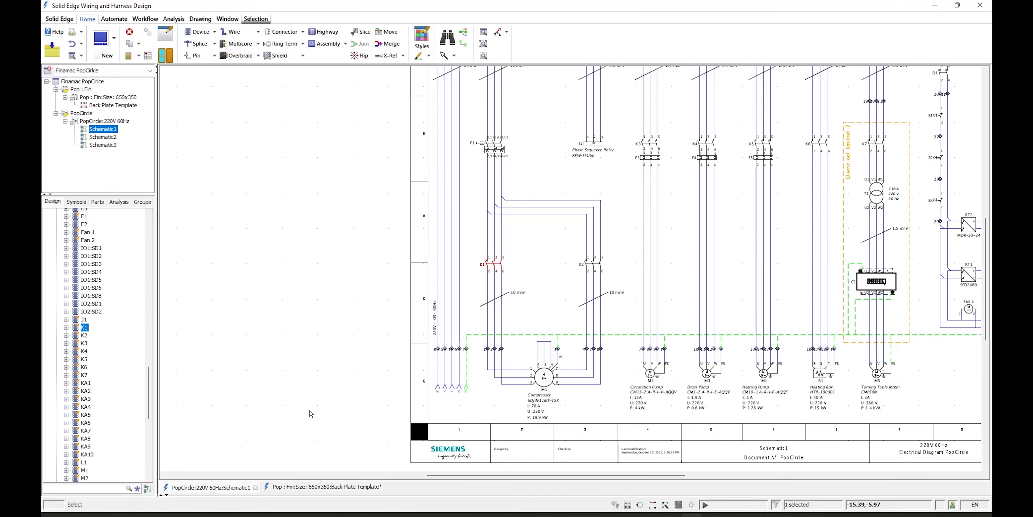
click(318, 488)
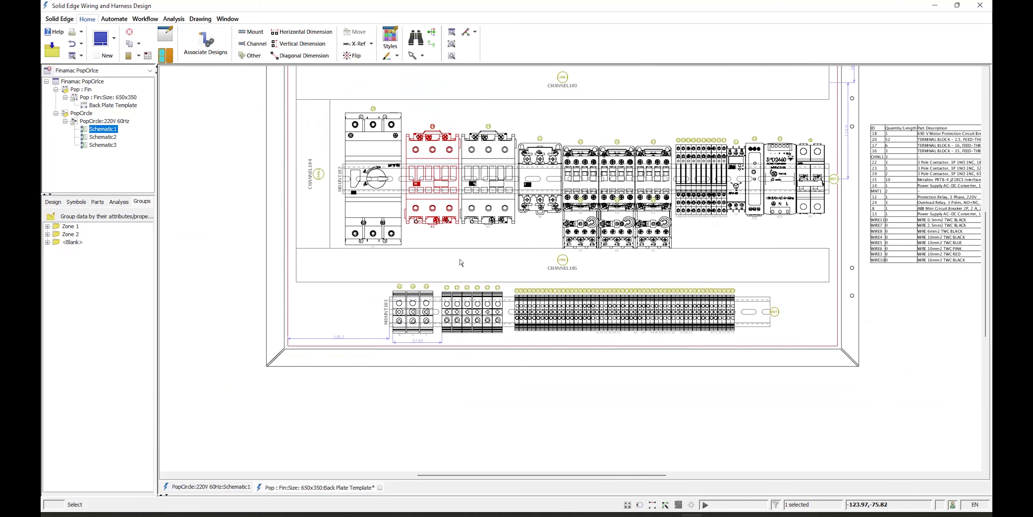
scroll(460, 264, up, 2)
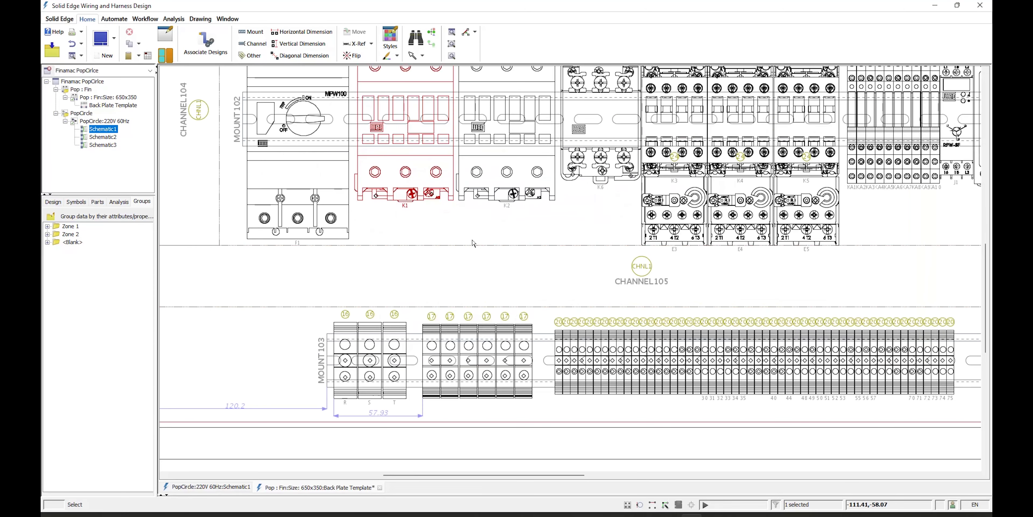
click(495, 186)
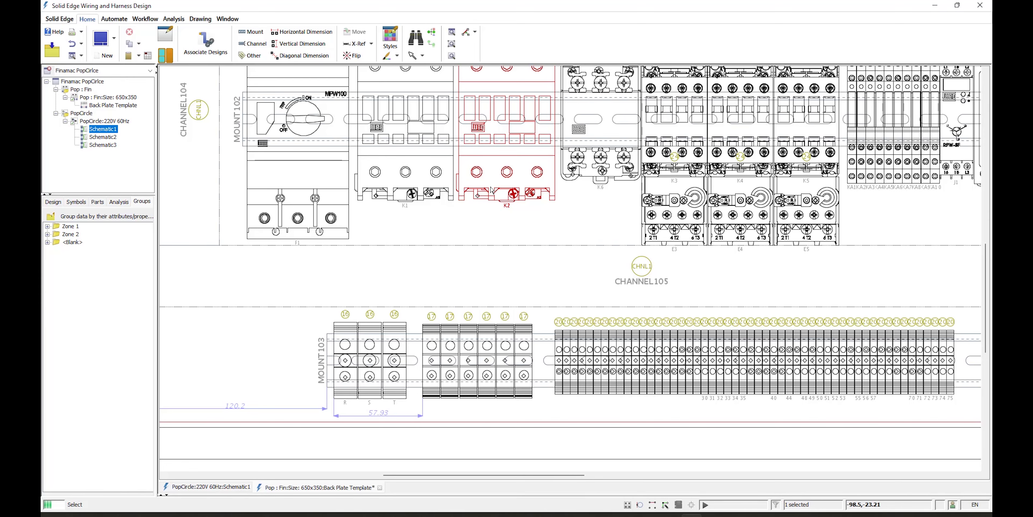
scroll(517, 260, down, 5)
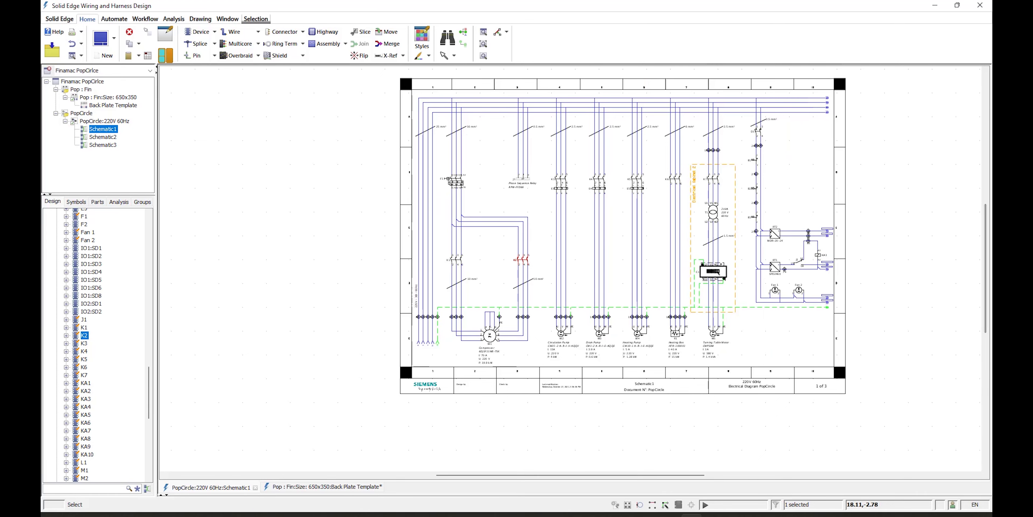
- Follow the Schematic2/A-1 cross-reference on power supply RT2's output wire into Schematic2 and view the whole sheet
scroll(840, 262, up, 3)
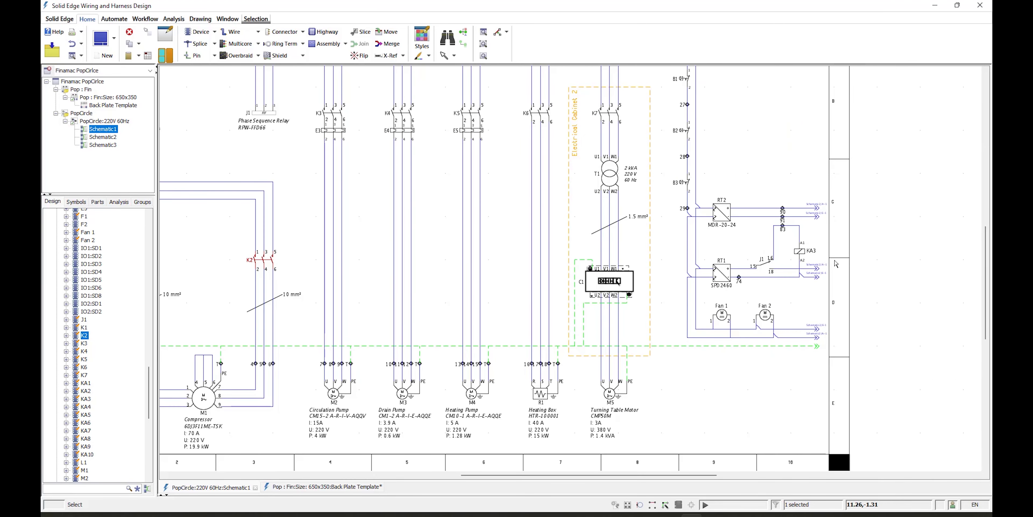
scroll(820, 257, up, 5)
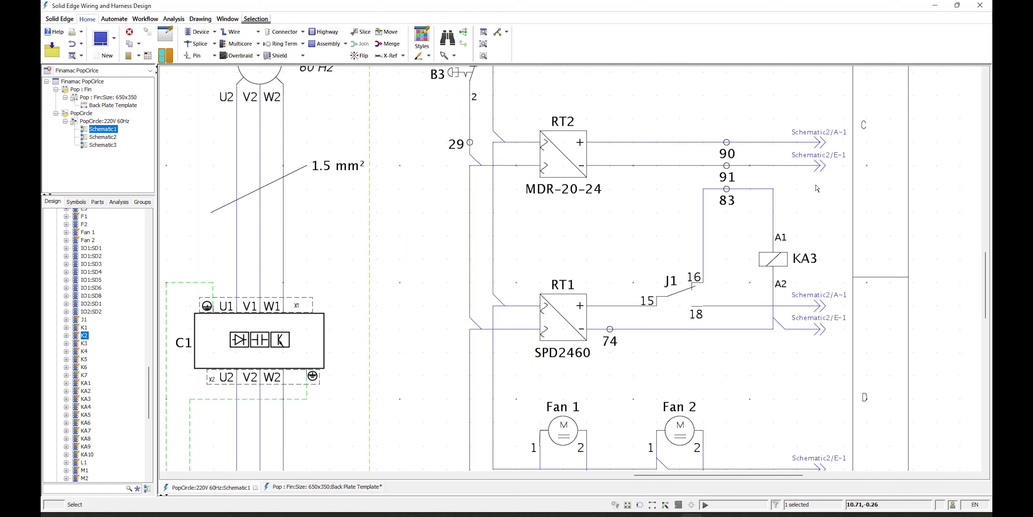
key(Escape)
double_click(804, 135)
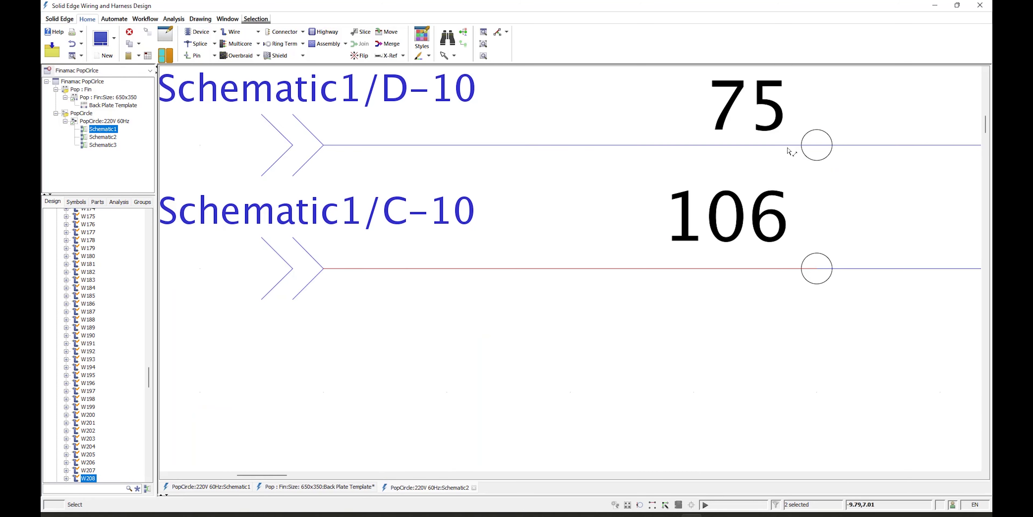
scroll(667, 262, down, 2)
scroll(667, 263, down, 5)
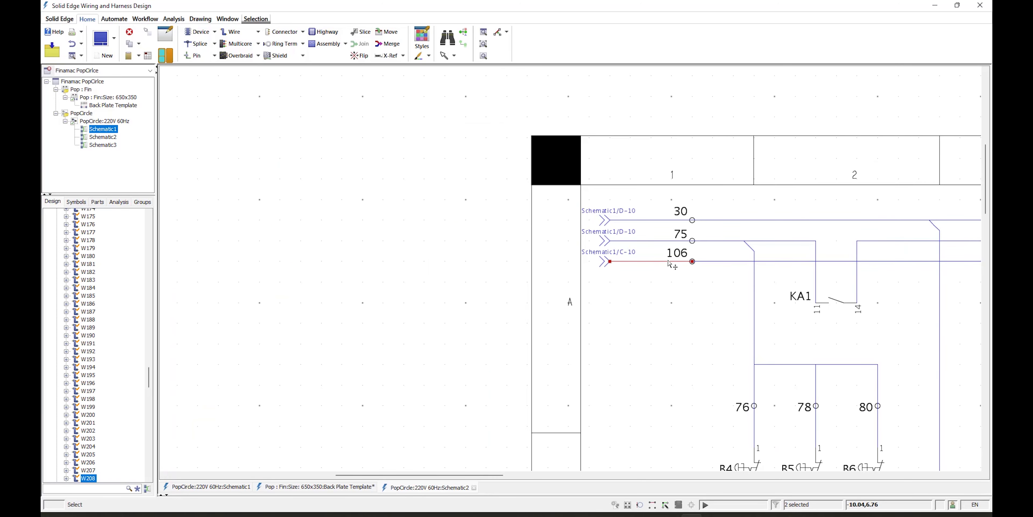
click(576, 274)
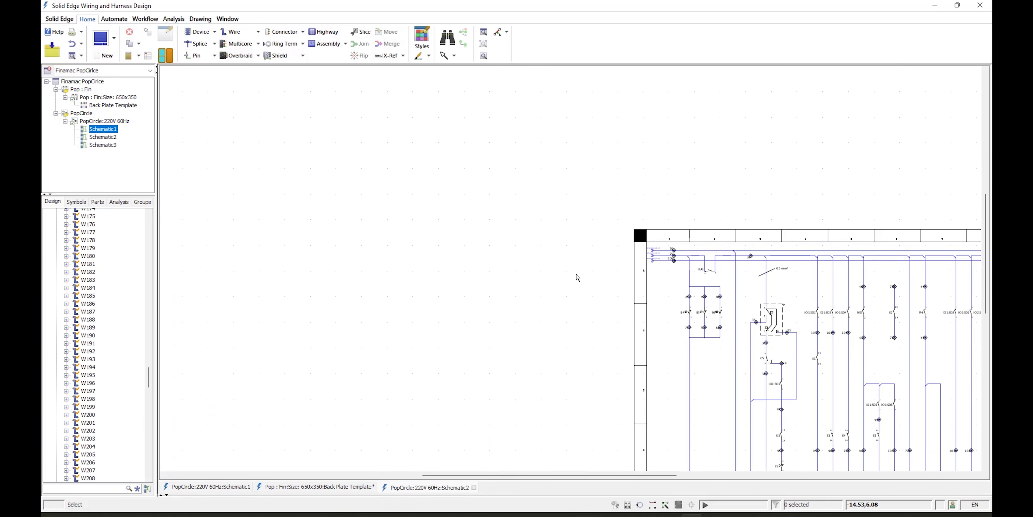
key(f)
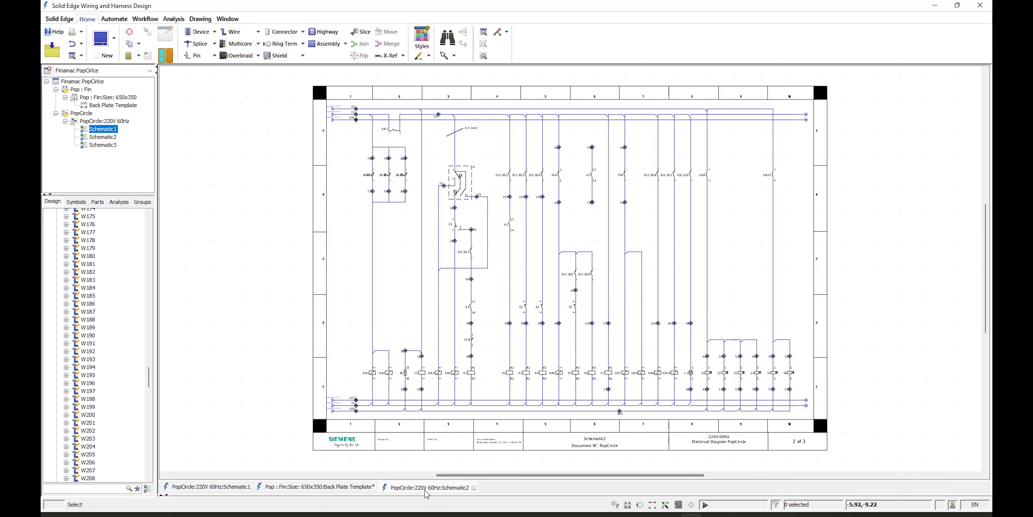
- Revisit the back plate layout, then return to Schematic1 and view its complete sheet
click(303, 488)
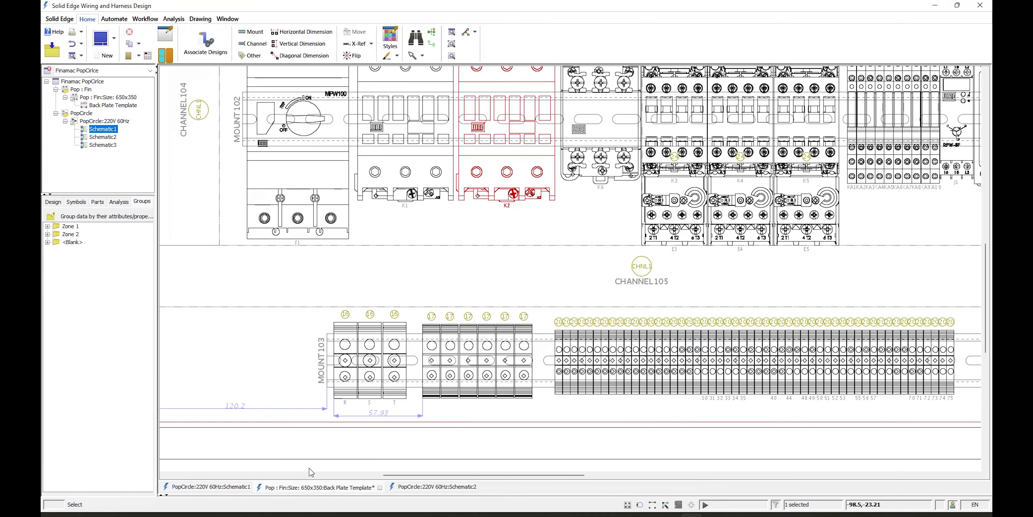
click(225, 487)
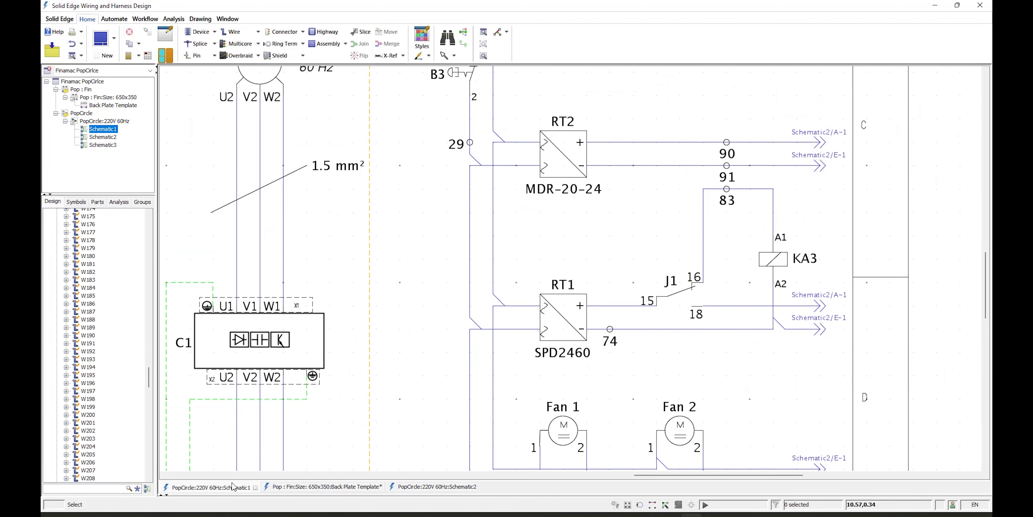
scroll(438, 325, down, 2)
scroll(438, 326, down, 5)
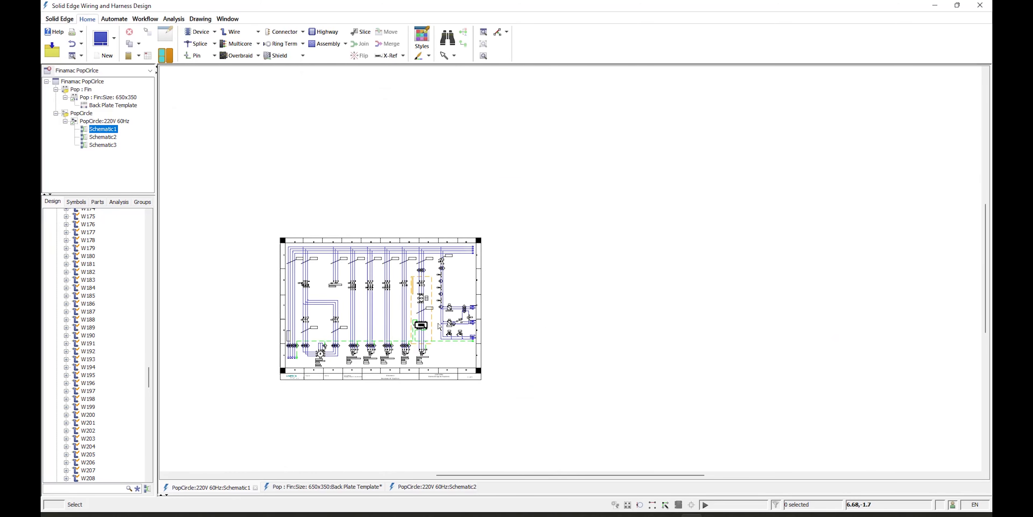
scroll(327, 345, up, 2)
scroll(444, 288, up, 2)
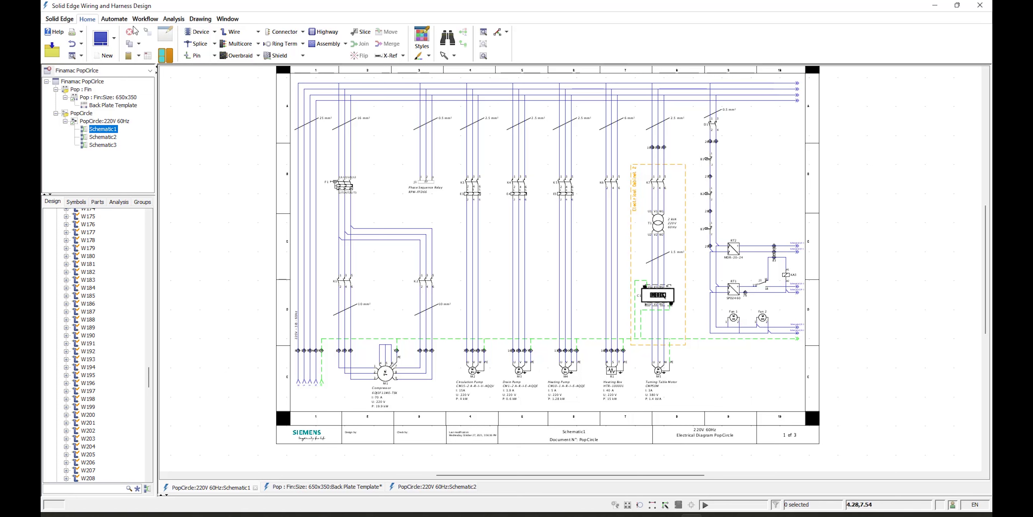
- View the Design Wire List report for PopCircle 220V 60Hz with all harnesses, widened to show every column, then close it
click(144, 19)
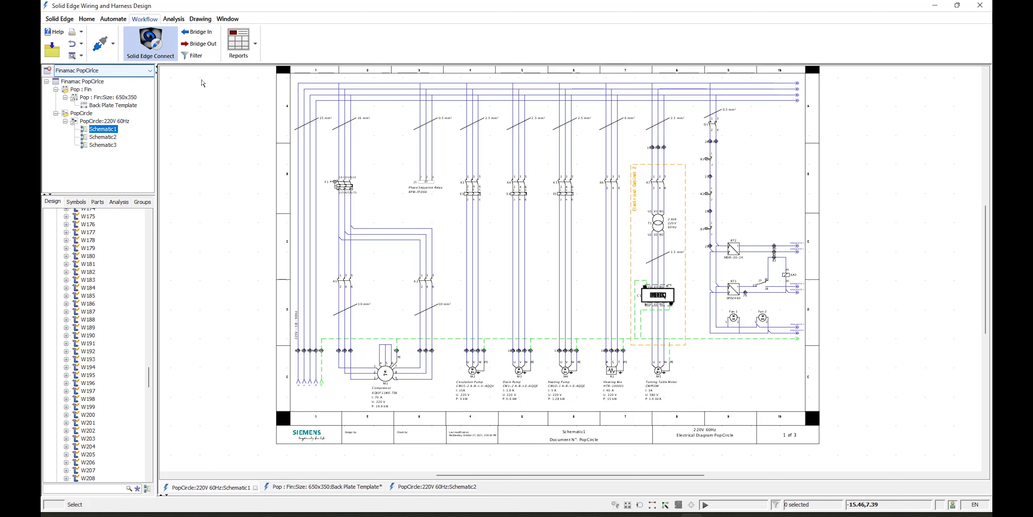
click(254, 45)
click(241, 77)
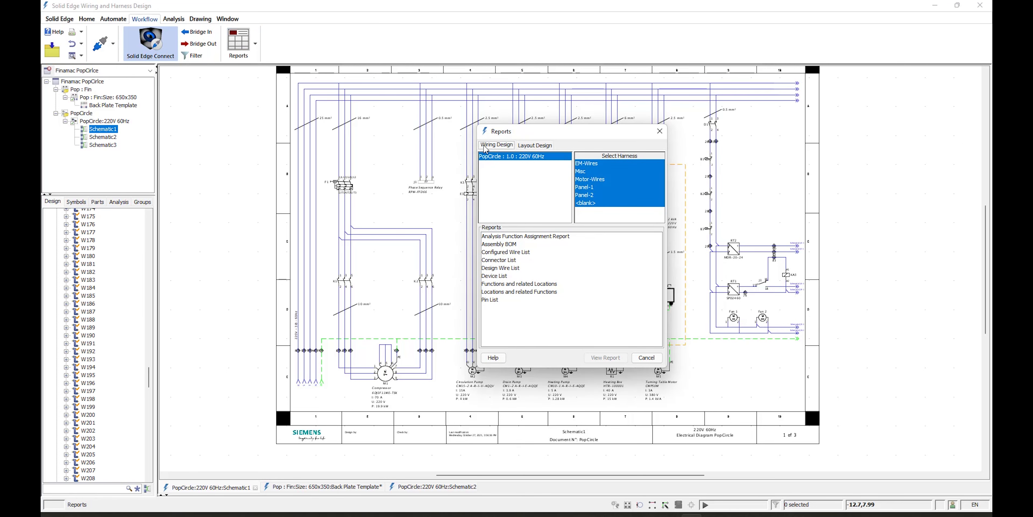
click(528, 144)
click(497, 145)
click(509, 260)
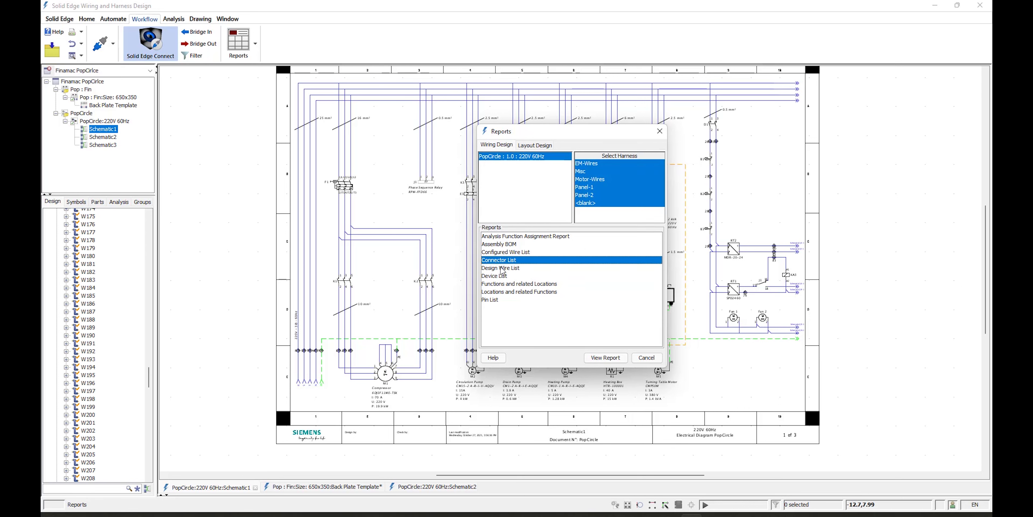
click(504, 268)
click(504, 263)
click(510, 271)
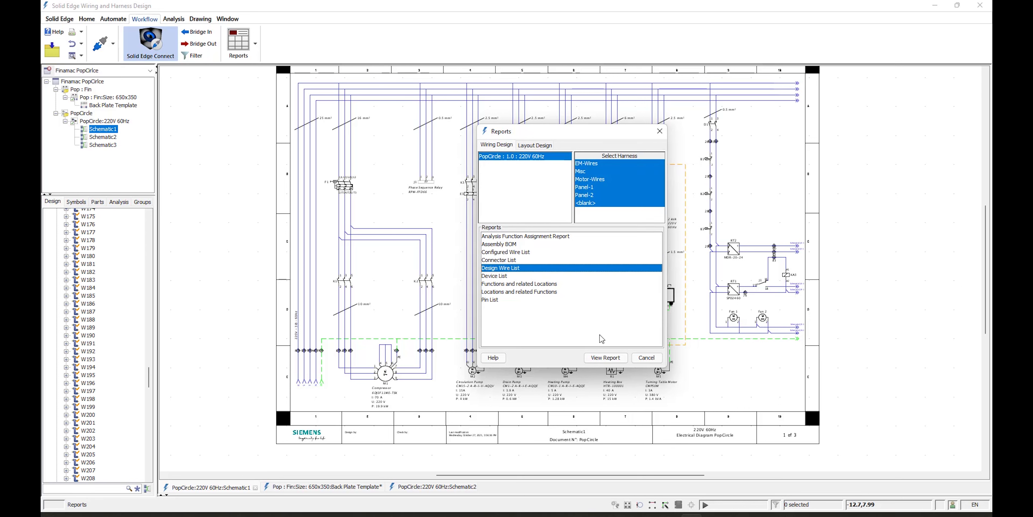
click(606, 357)
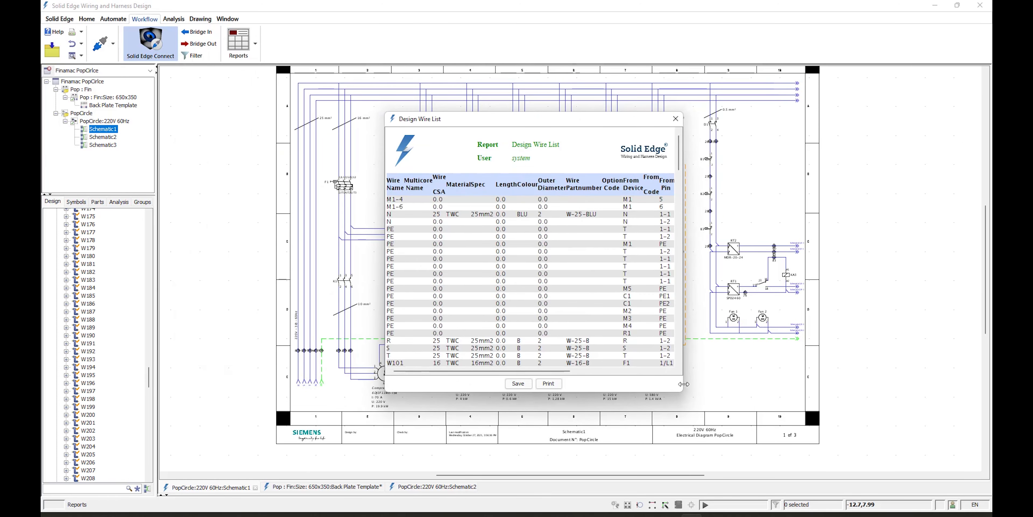
drag(685, 384, 875, 384)
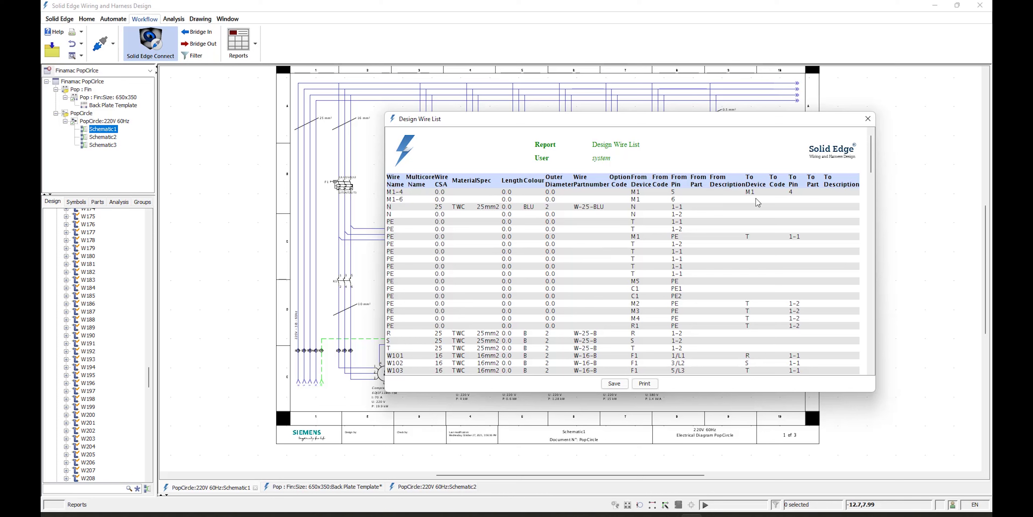
click(868, 119)
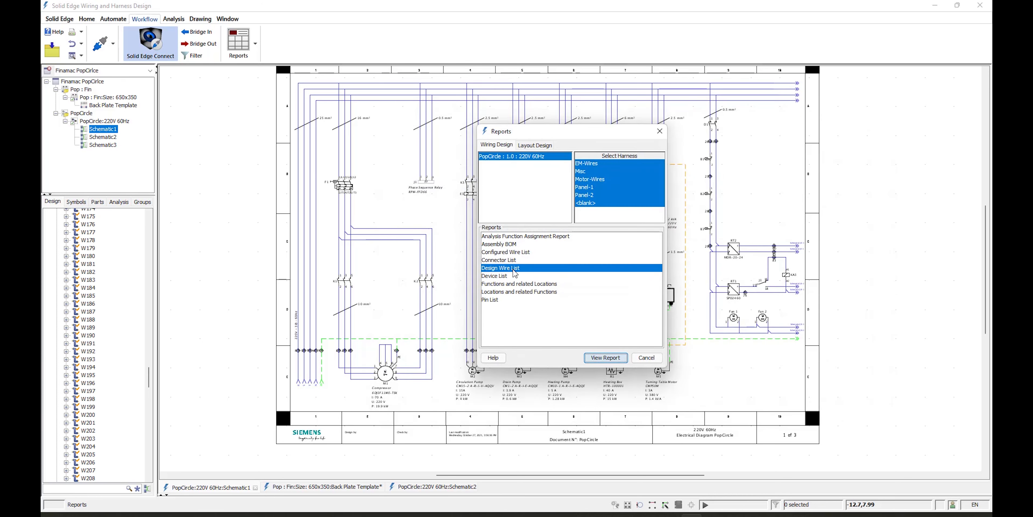
- View the Device List report for the PopCircle wiring design, then close it and leave the reports
click(515, 274)
click(613, 358)
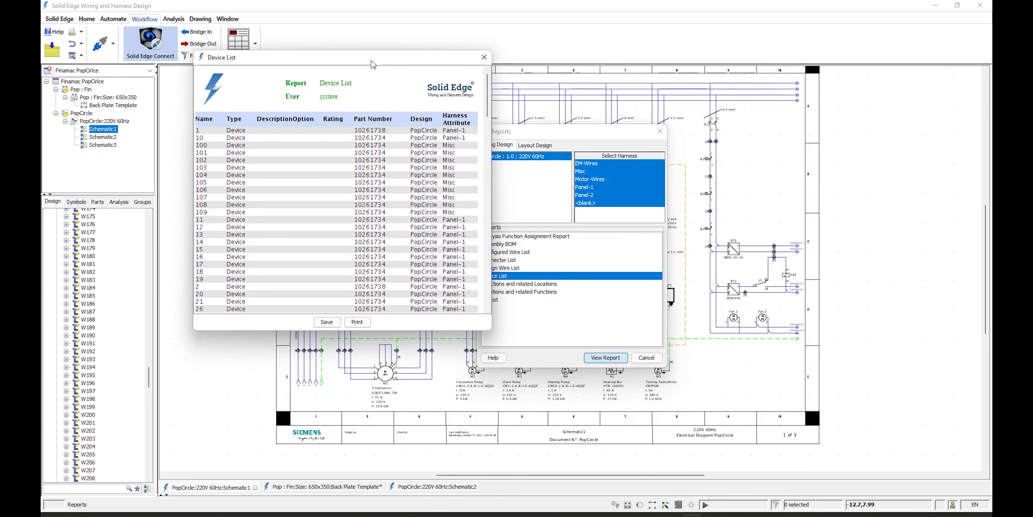
drag(372, 65, 474, 91)
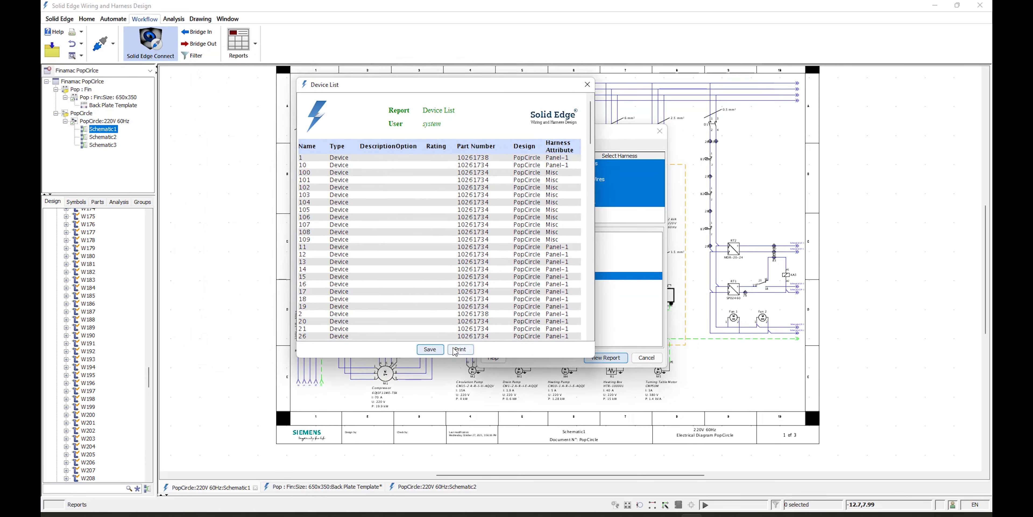
click(587, 84)
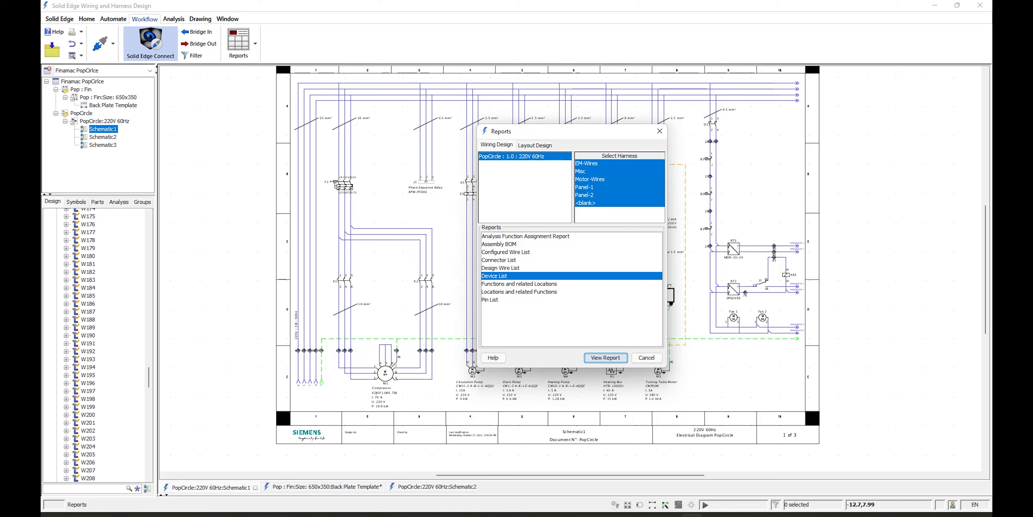
click(647, 358)
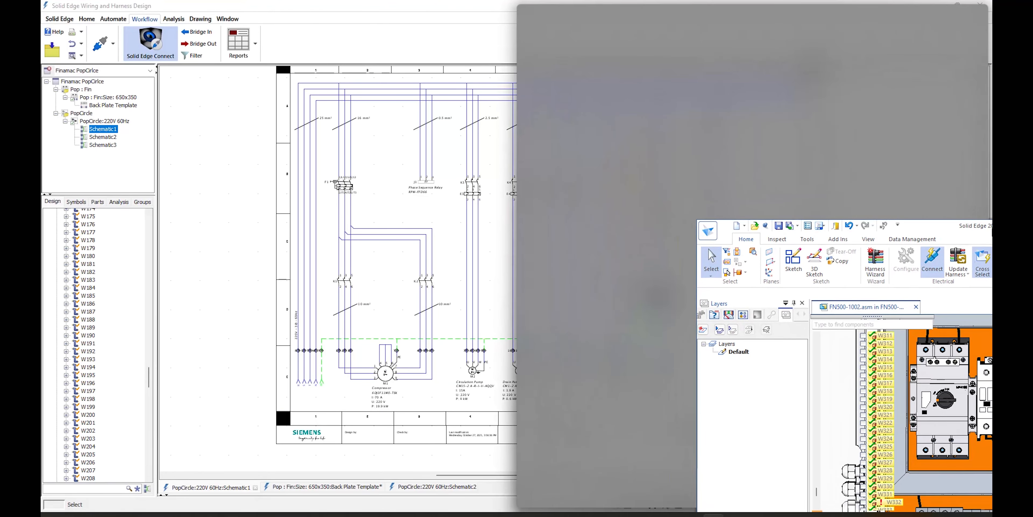
- Arrange Solid Edge Wiring and Harness Design and the Solid Edge 2022 assembly FN500-1002.asm side by side
drag(991, 230, 990, 233)
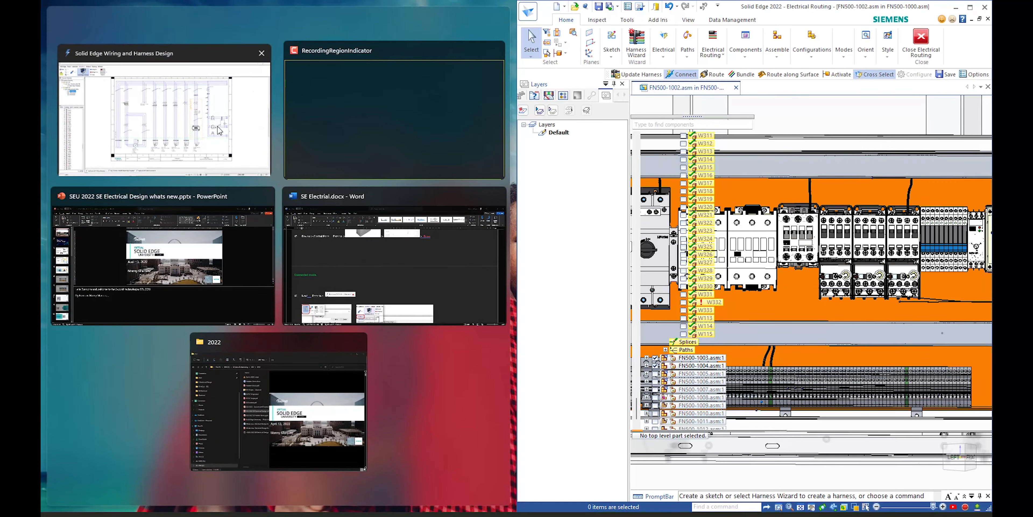
click(218, 131)
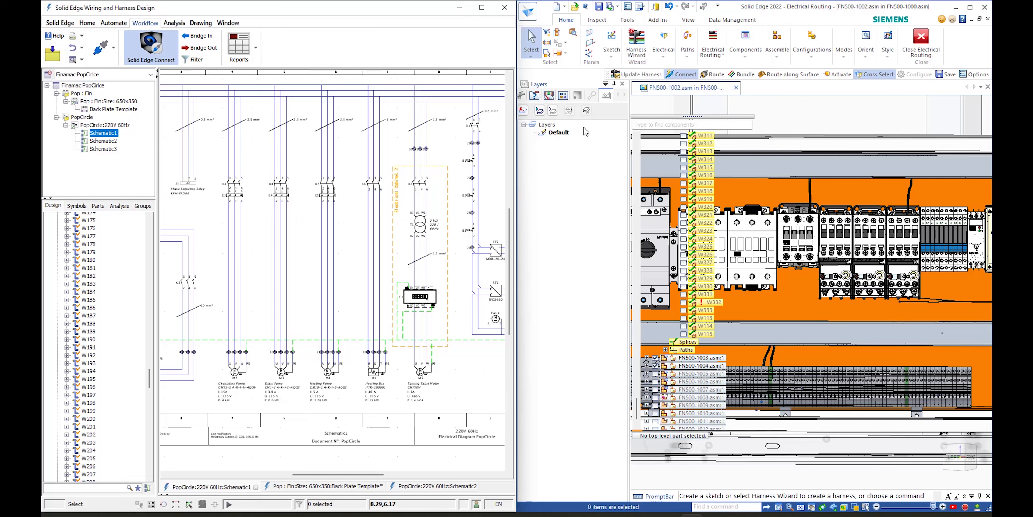
scroll(692, 250, down, 1)
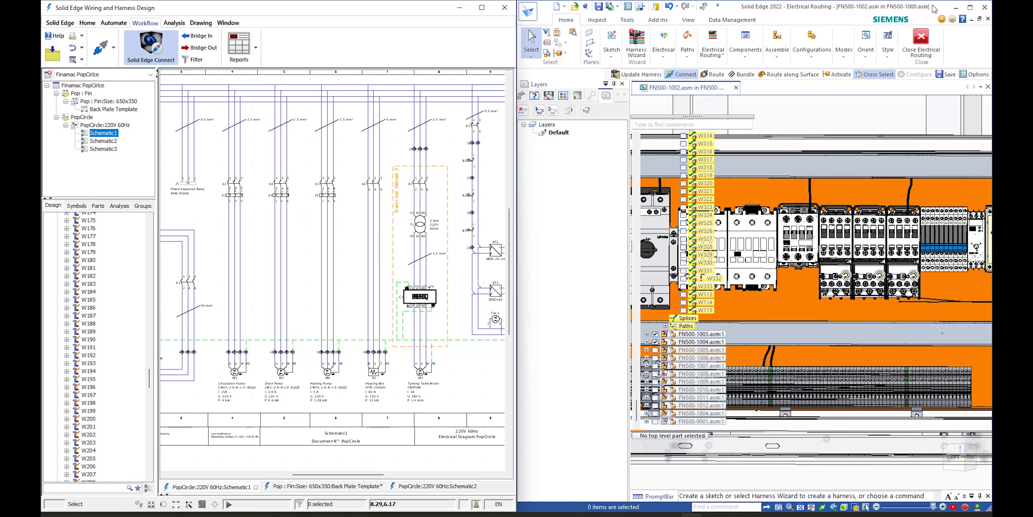
- Collapse the Layers pane and frame both electrical cabinets on the machine frame in the 3D assembly view
click(847, 158)
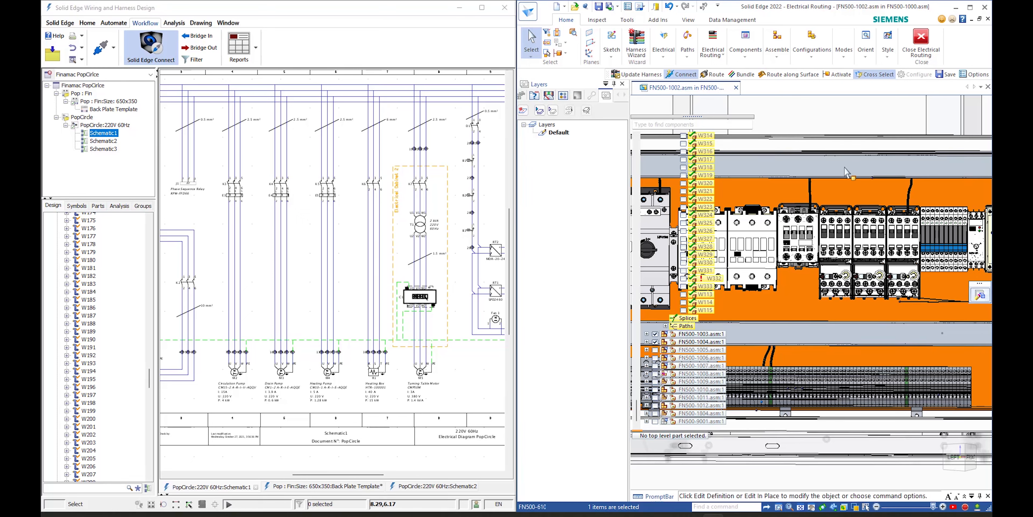
scroll(847, 168, down, 1)
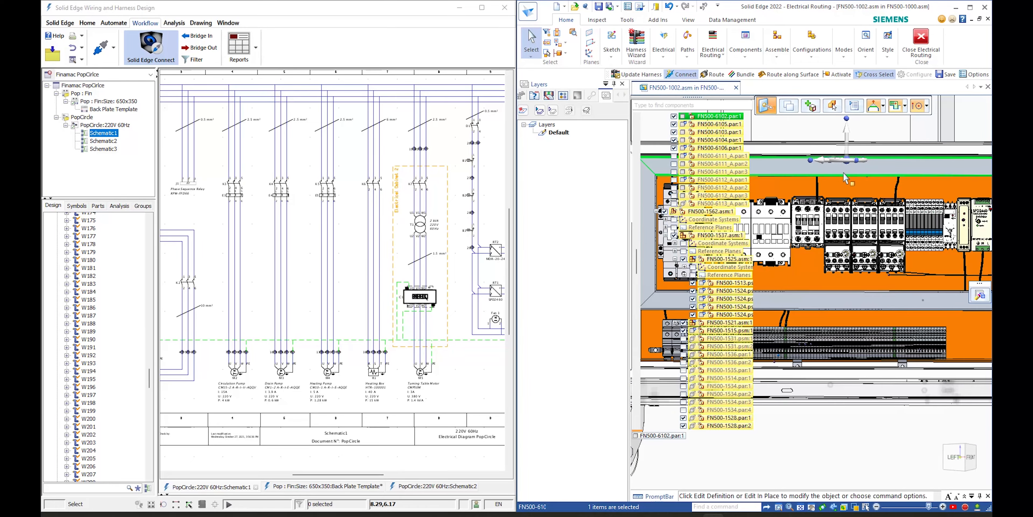
key(Escape)
scroll(859, 181, down, 4)
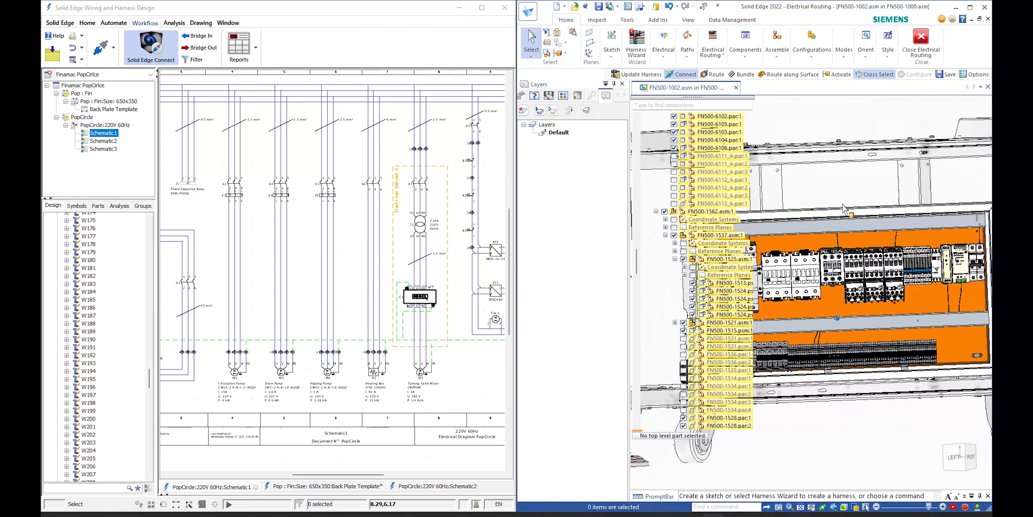
middle_drag(829, 208, 788, 149)
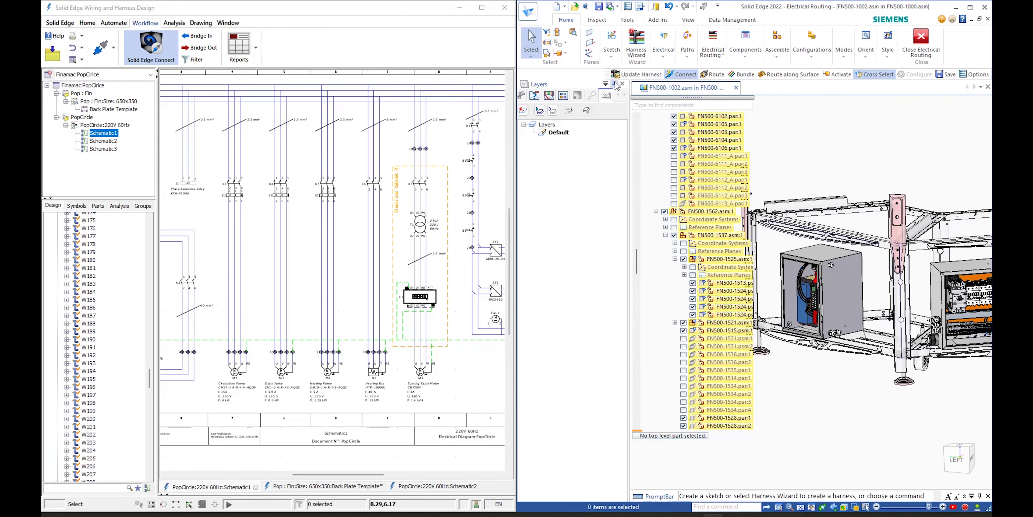
click(614, 84)
middle_drag(778, 142, 803, 170)
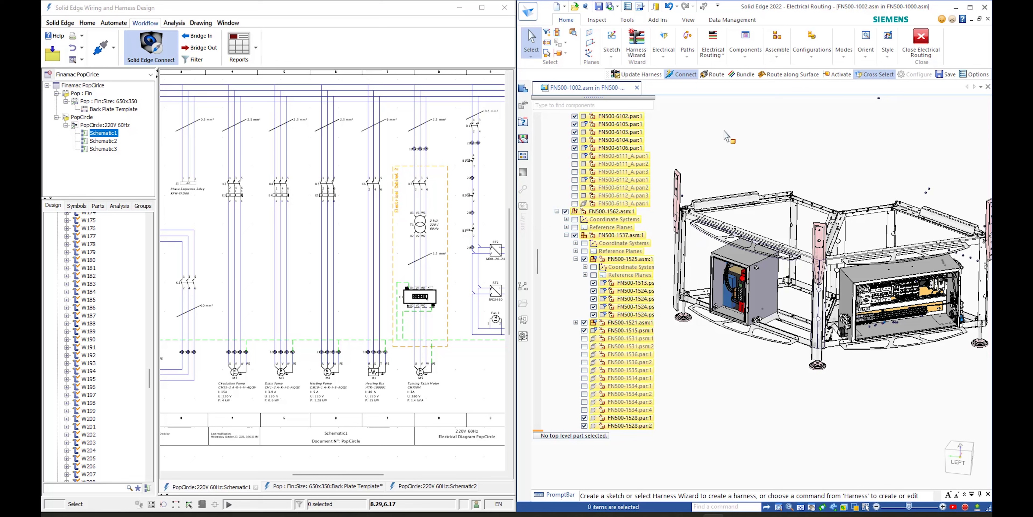
- Cross-select contactors K1 and K2 in Schematic1 to locate them inside the electrical cabinet of the 3D assembly
click(666, 61)
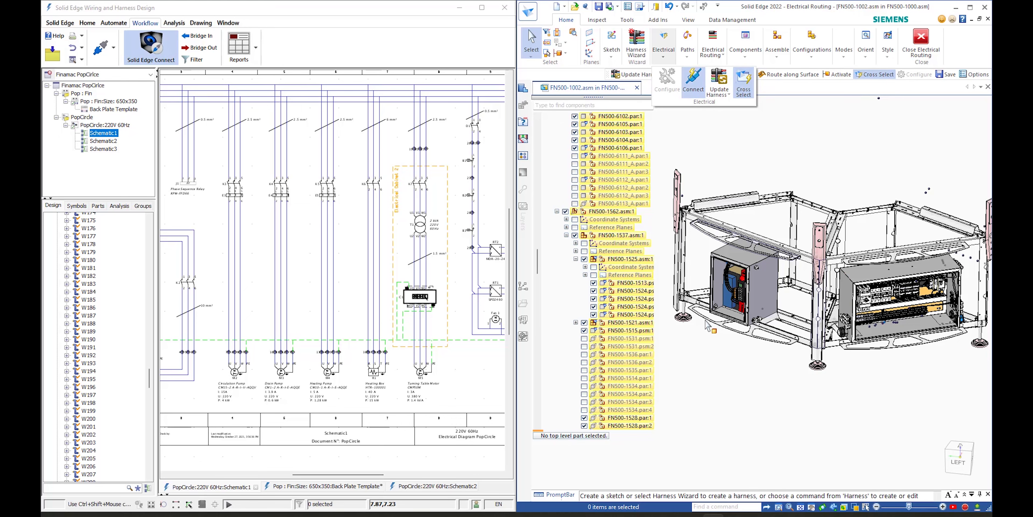
scroll(325, 295, down, 2)
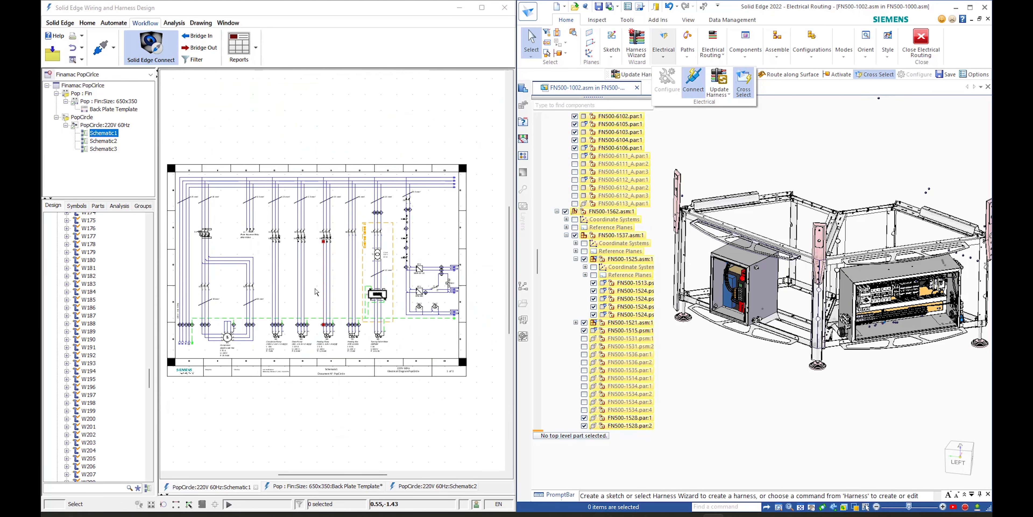
scroll(204, 302, up, 4)
scroll(197, 284, up, 1)
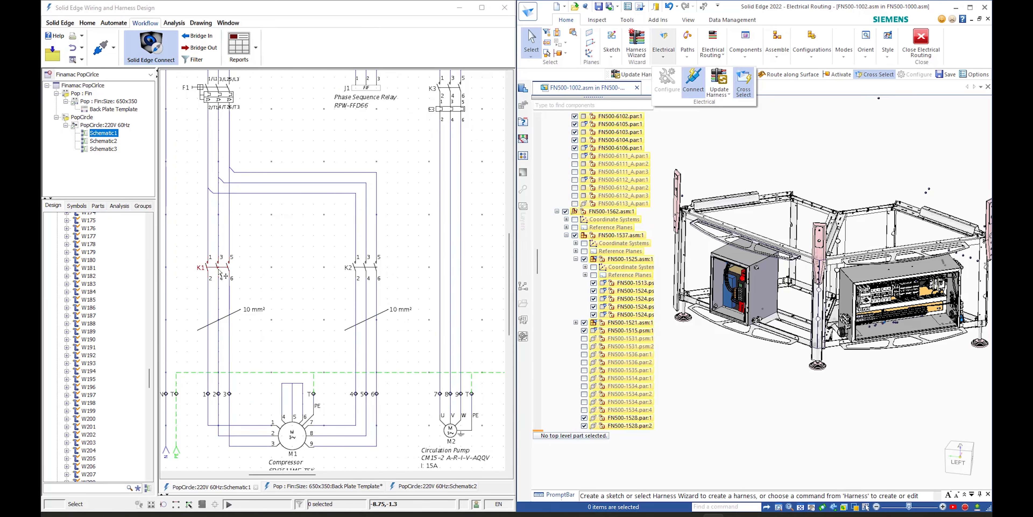
click(220, 273)
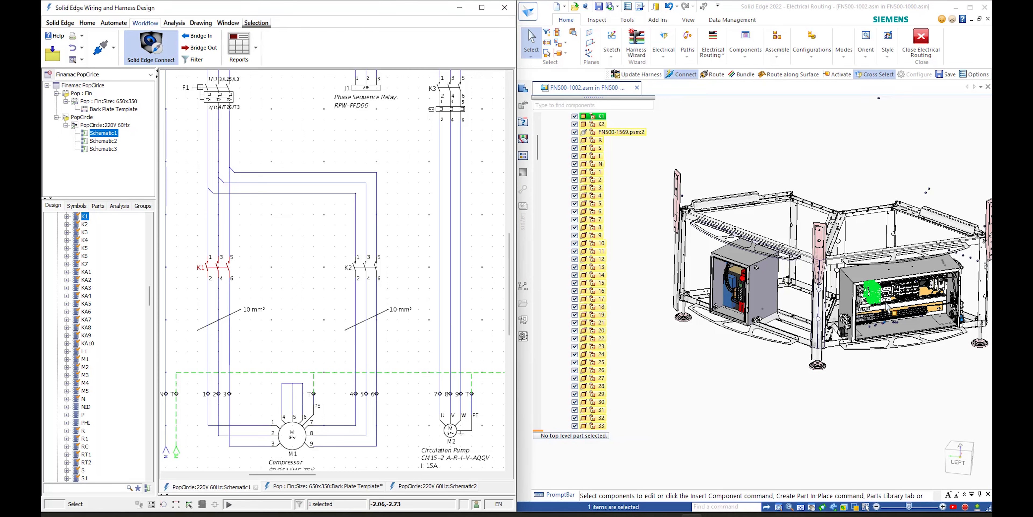
click(366, 273)
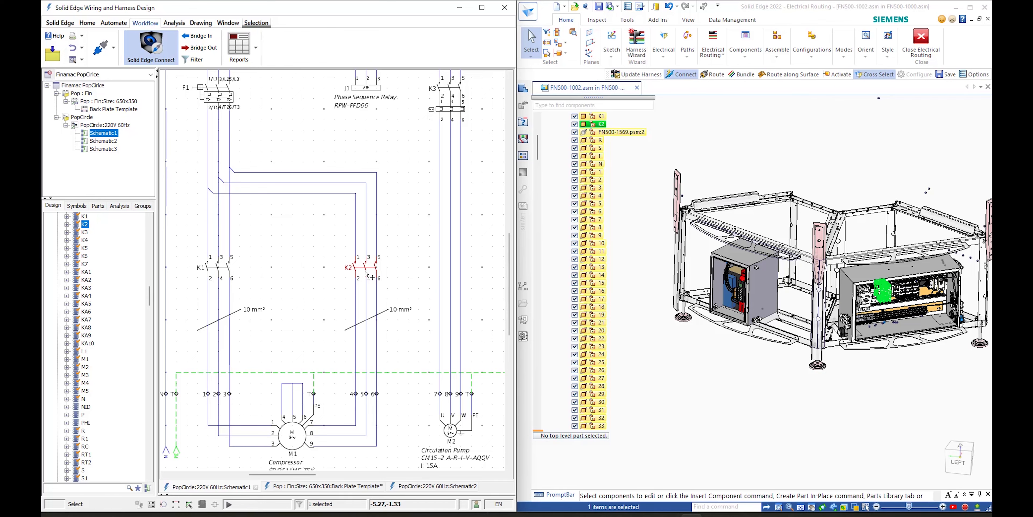
scroll(365, 270, down, 4)
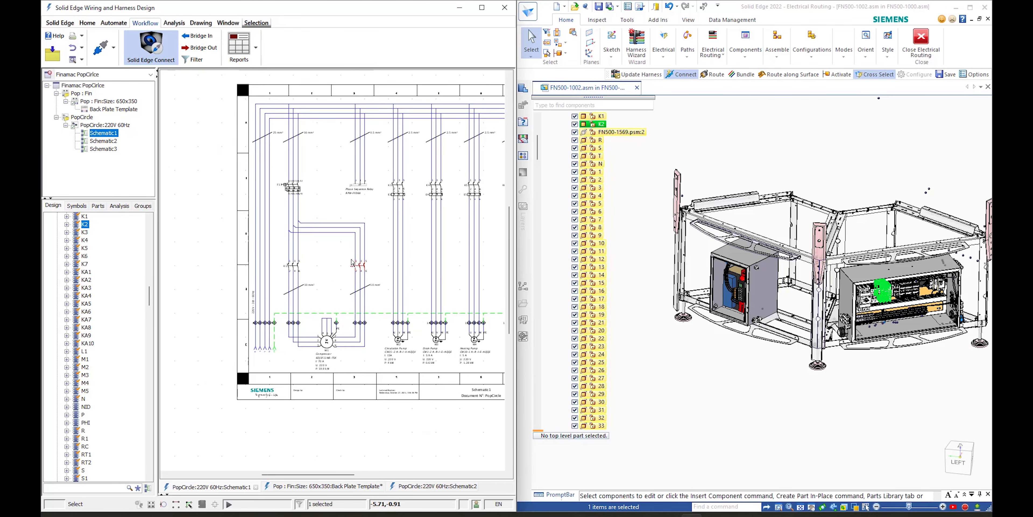
scroll(351, 262, up, 1)
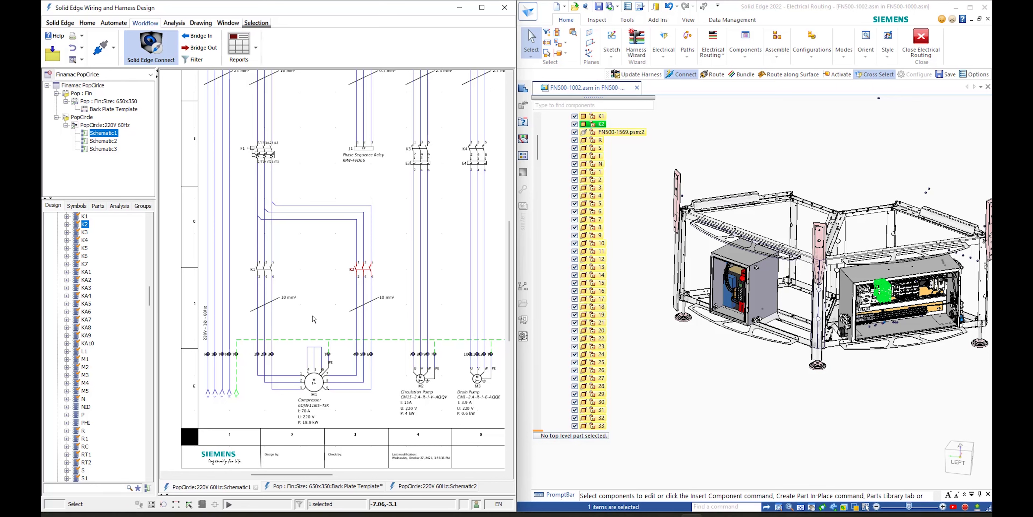
scroll(313, 309, down, 2)
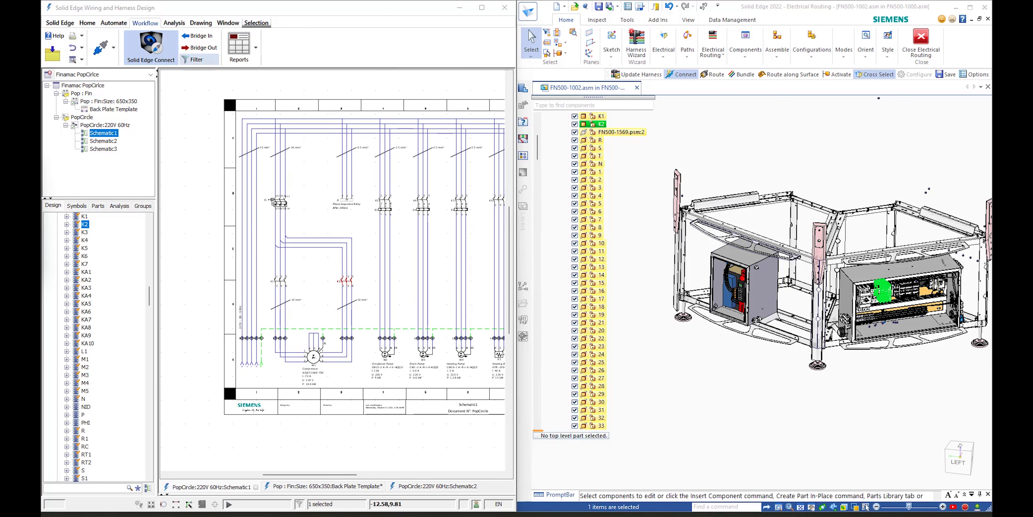
- Apply the bridge filter with the MOTOR-WIRES, PANEL-1 and PANEL-2 harnesses selected
click(197, 60)
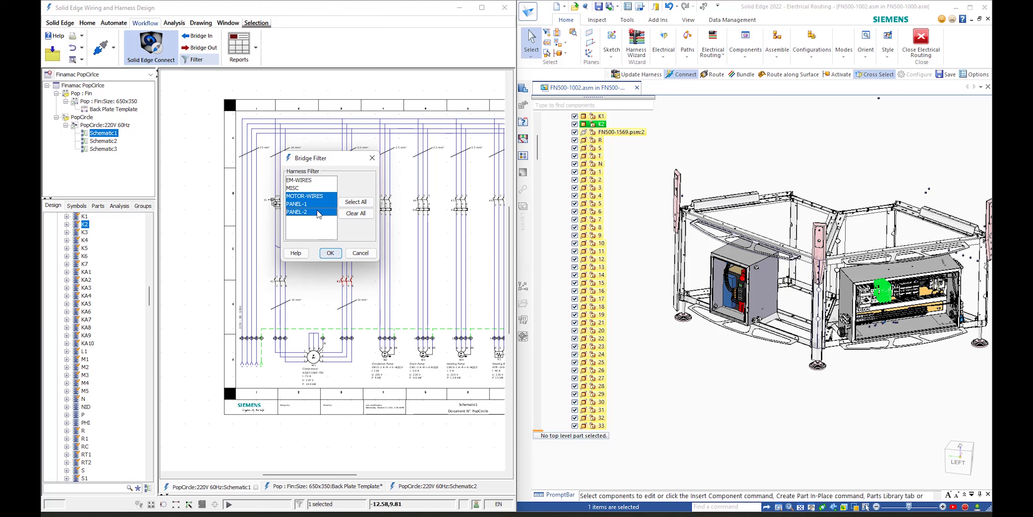
drag(332, 164, 357, 175)
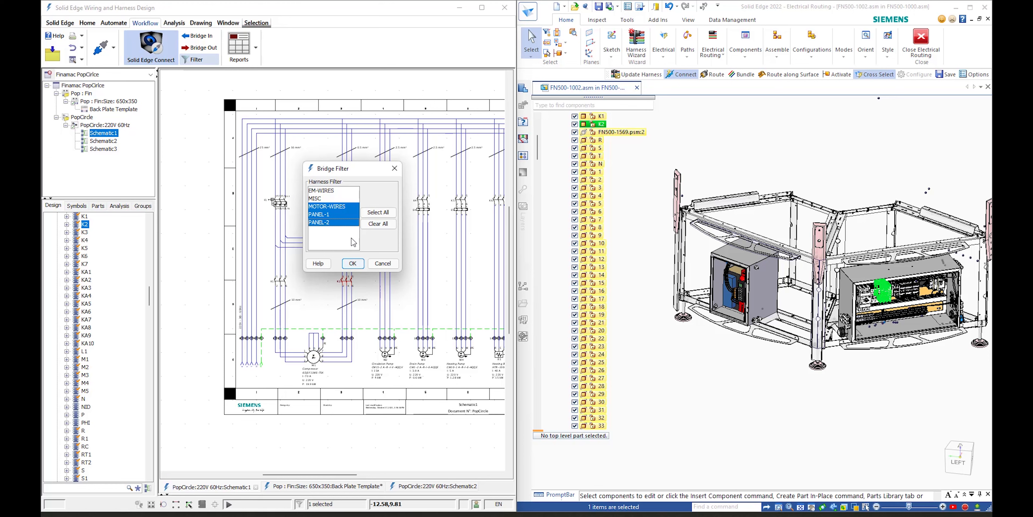
click(352, 264)
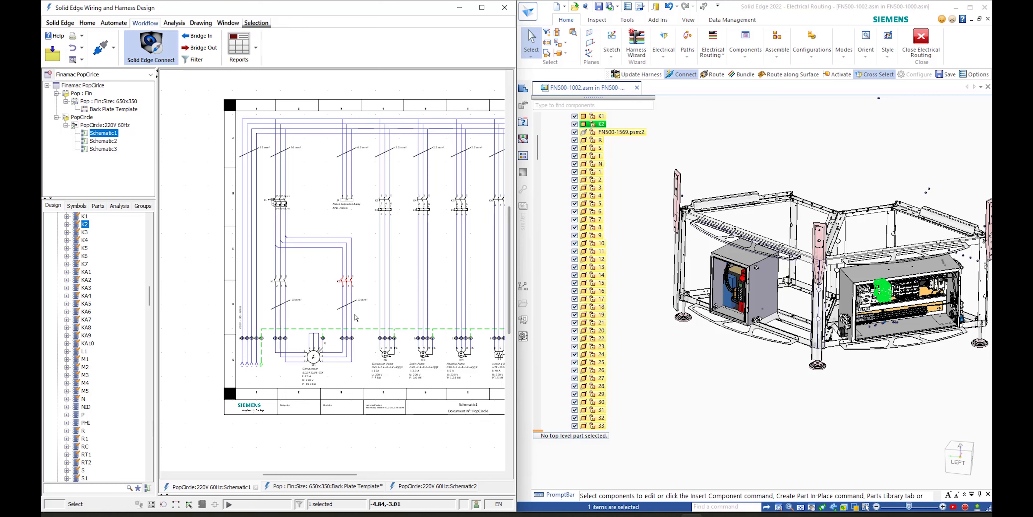
- Bridge out the PopCircle 220V 60Hz design through Solid Edge Connect, and close the export report
click(684, 349)
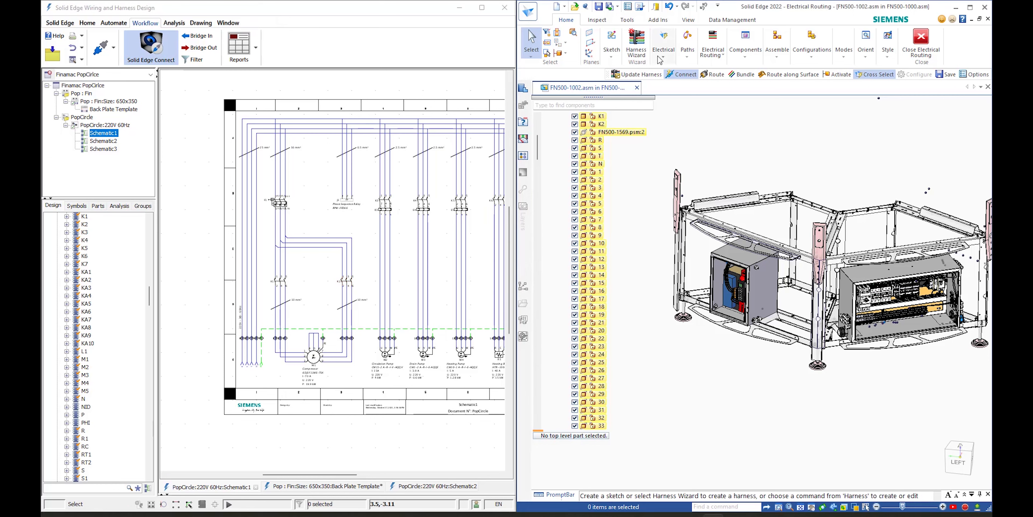
click(663, 46)
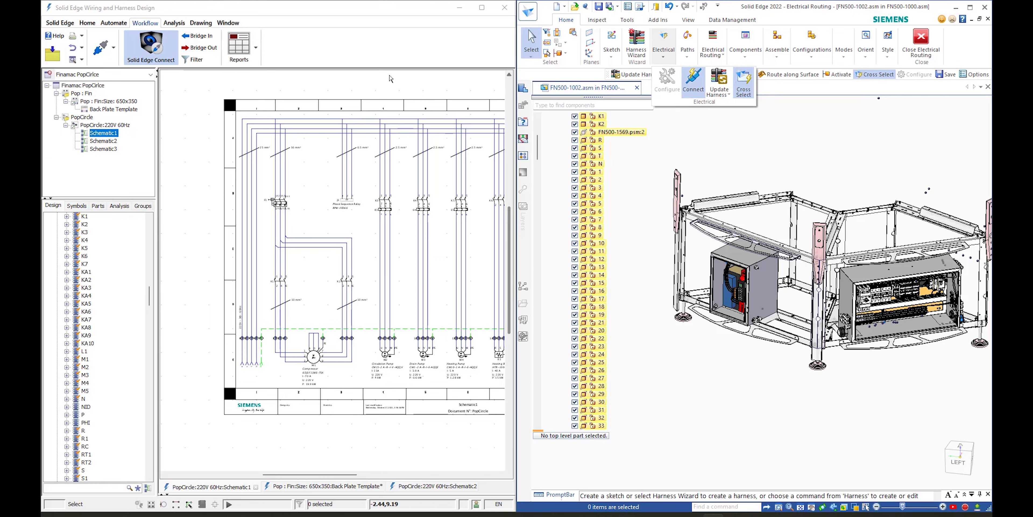
click(198, 50)
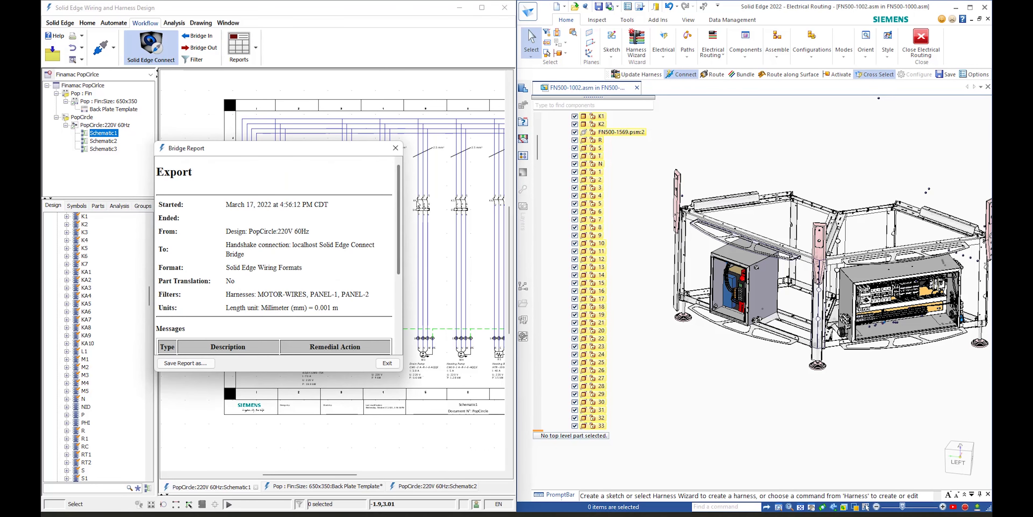
click(396, 148)
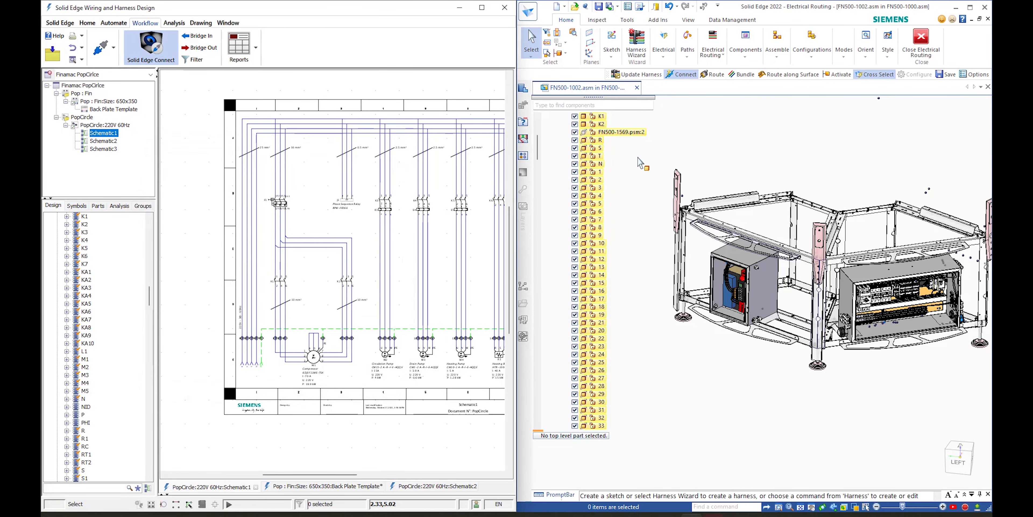
click(663, 59)
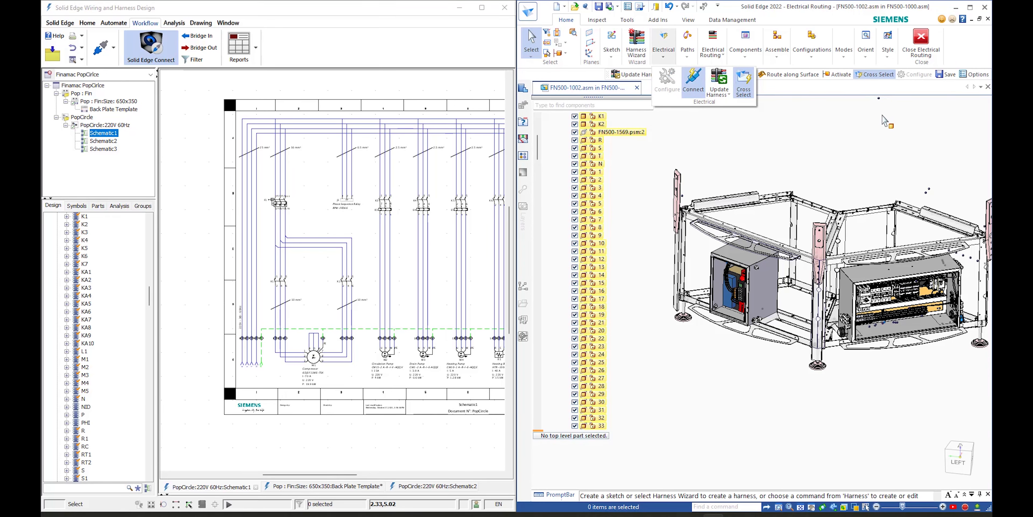
- Maximize the Solid Edge 2022 assembly window and examine the wires running between the two electrical cabinets
click(971, 9)
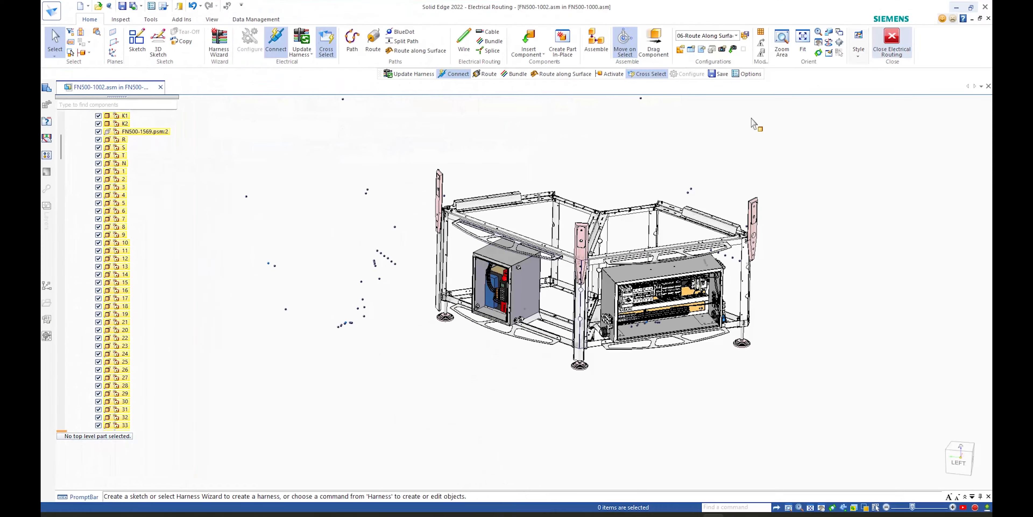
scroll(524, 155, up, 5)
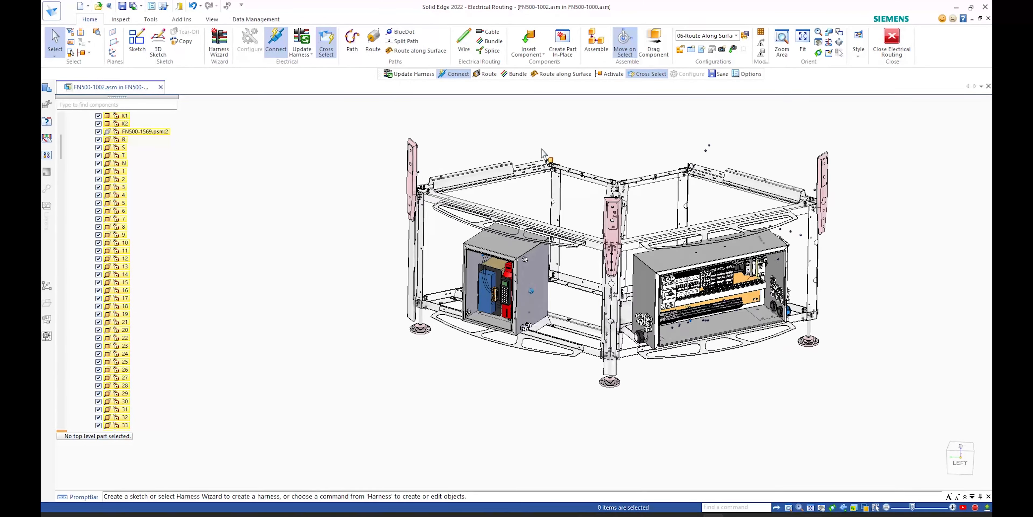
middle_drag(430, 113, 380, 115)
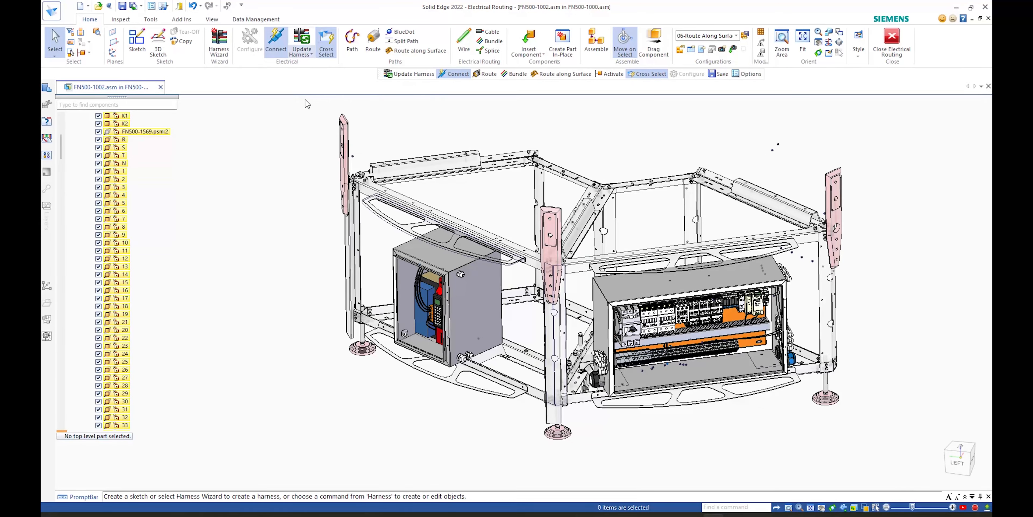
middle_drag(483, 314, 467, 301)
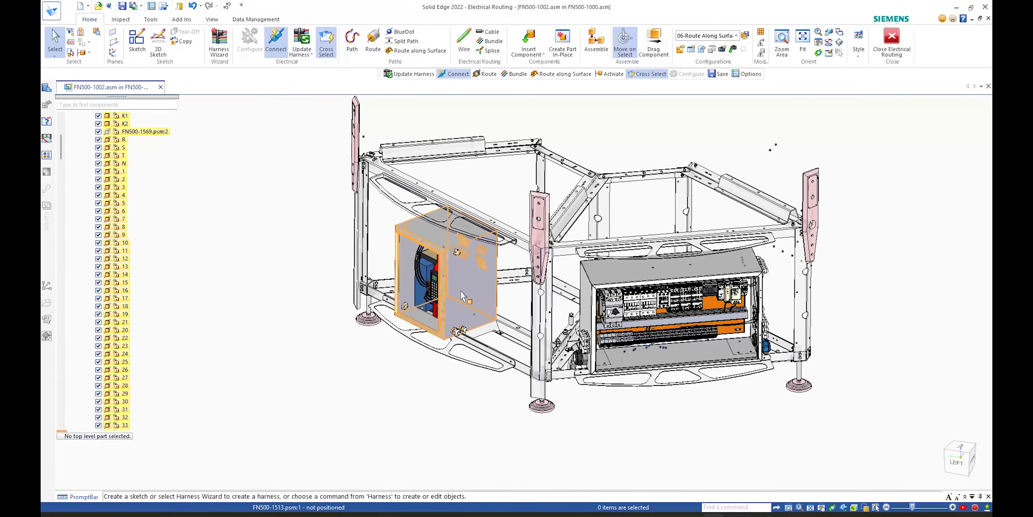
middle_drag(472, 302, 307, 249)
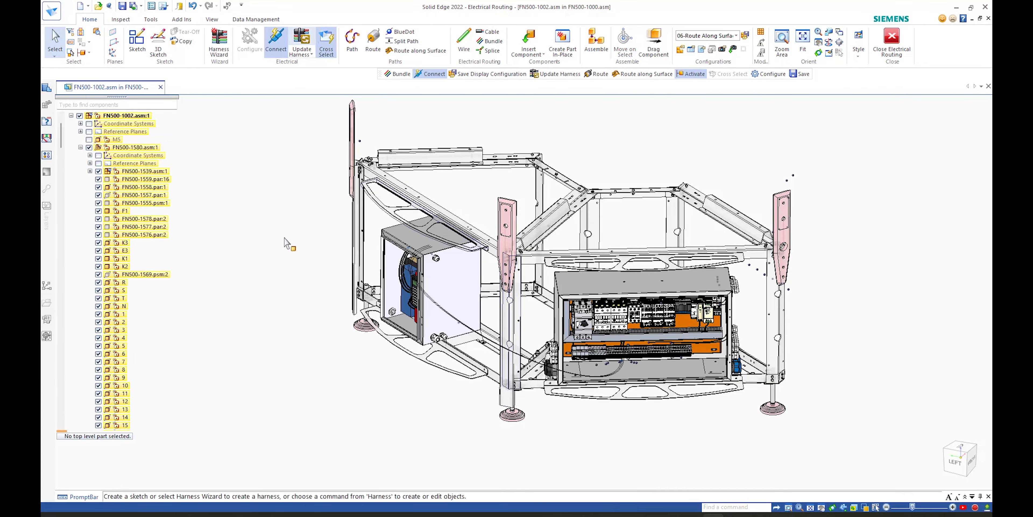
scroll(347, 355, up, 3)
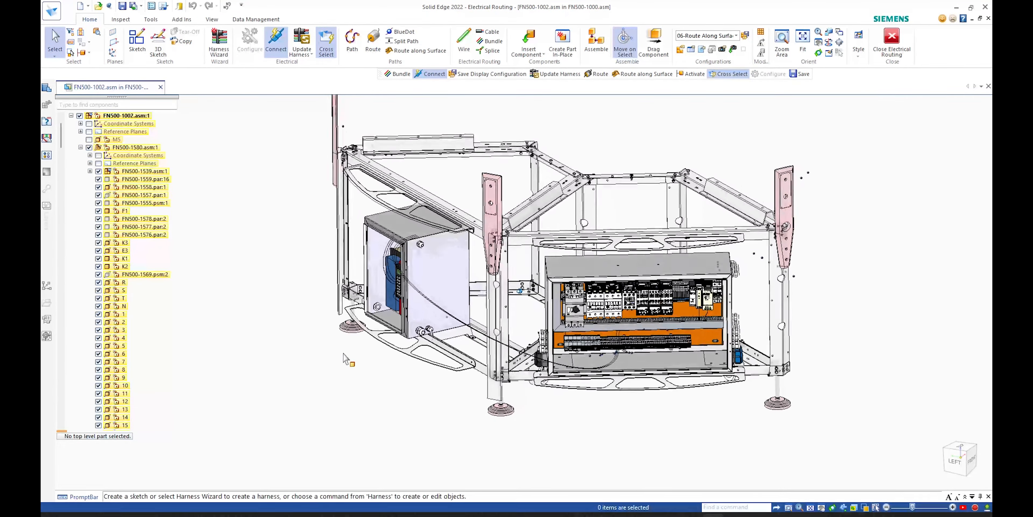
scroll(441, 375, up, 5)
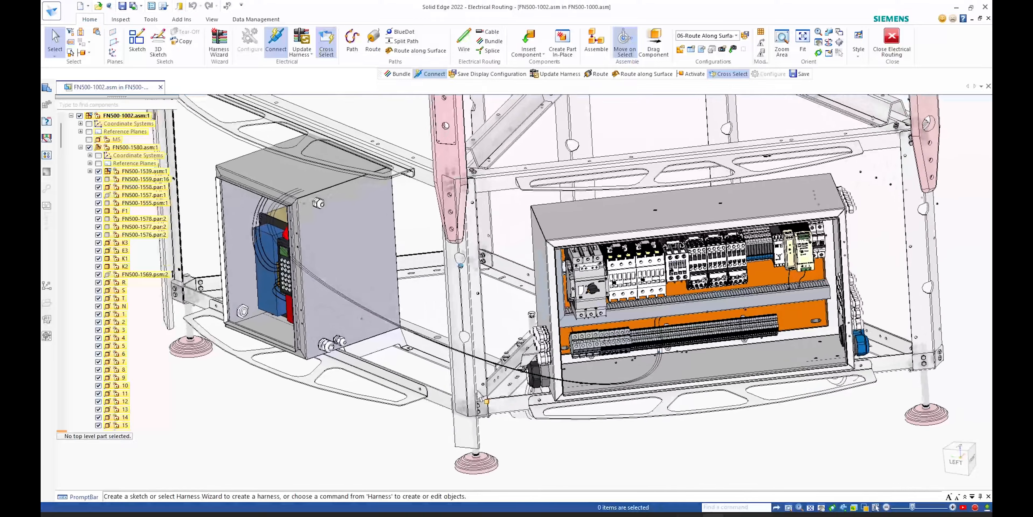
mouse_move(586, 420)
middle_down()
mouse_move(626, 428)
mouse_move(654, 393)
middle_up()
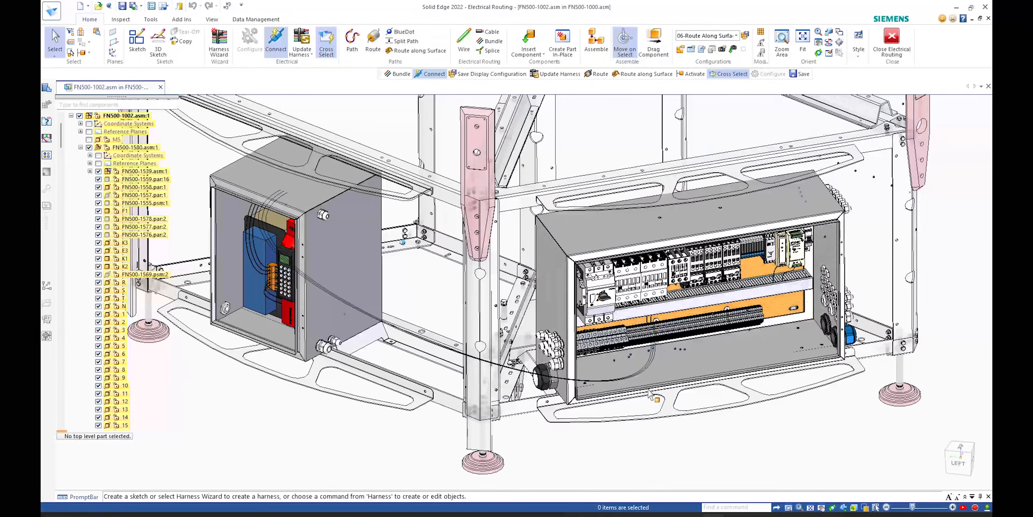
- Start a bundle and accept the wires that run between the terminal strip and the smaller cabinet as its members
click(490, 41)
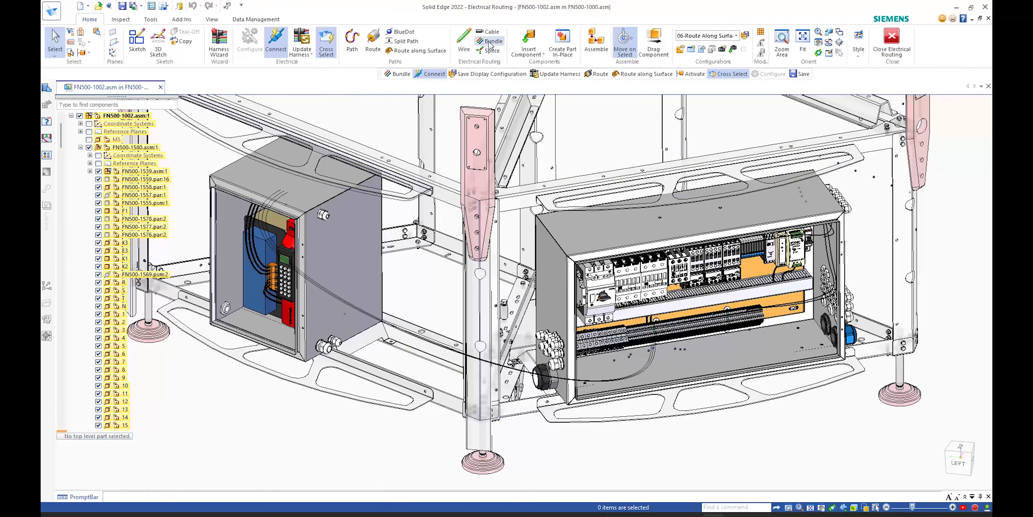
scroll(662, 361, up, 3)
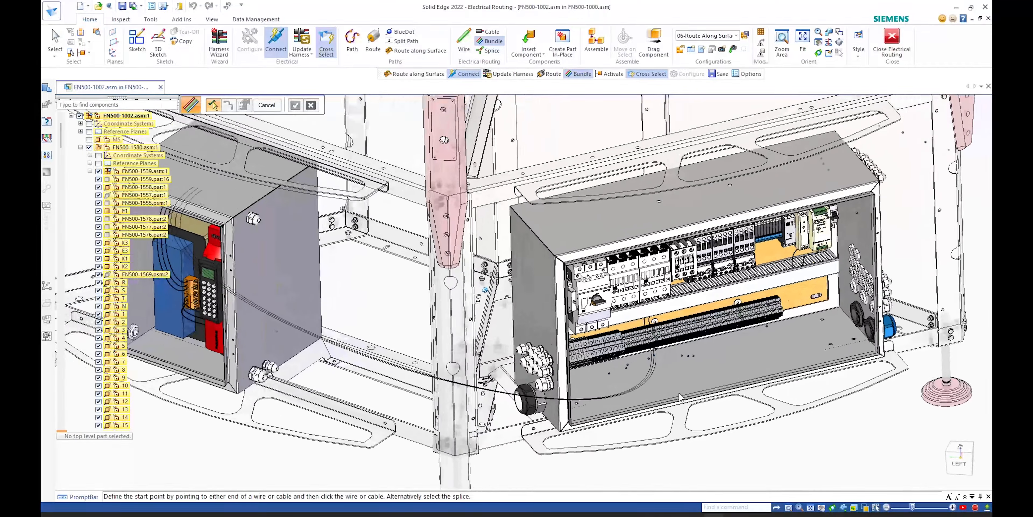
scroll(651, 362, up, 5)
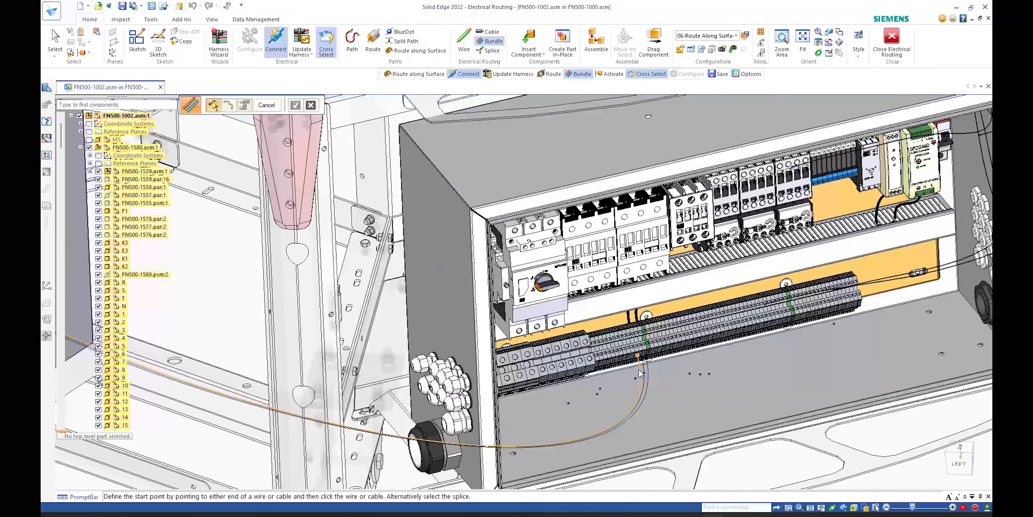
click(640, 371)
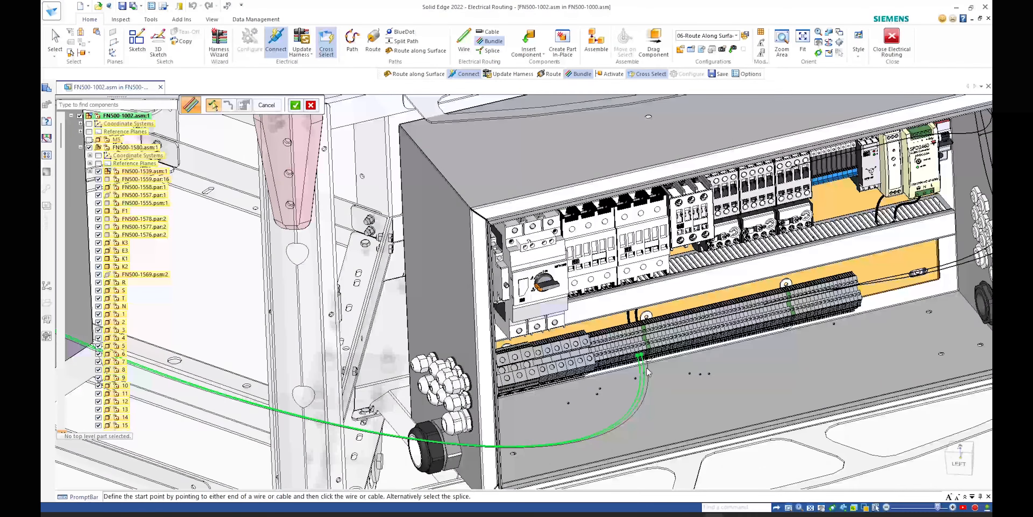
scroll(679, 370, down, 8)
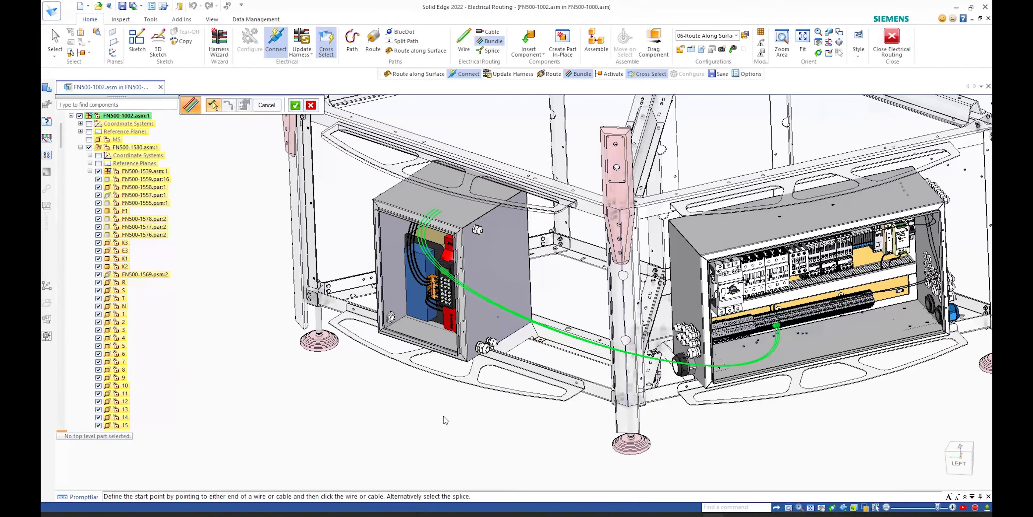
right_click(443, 416)
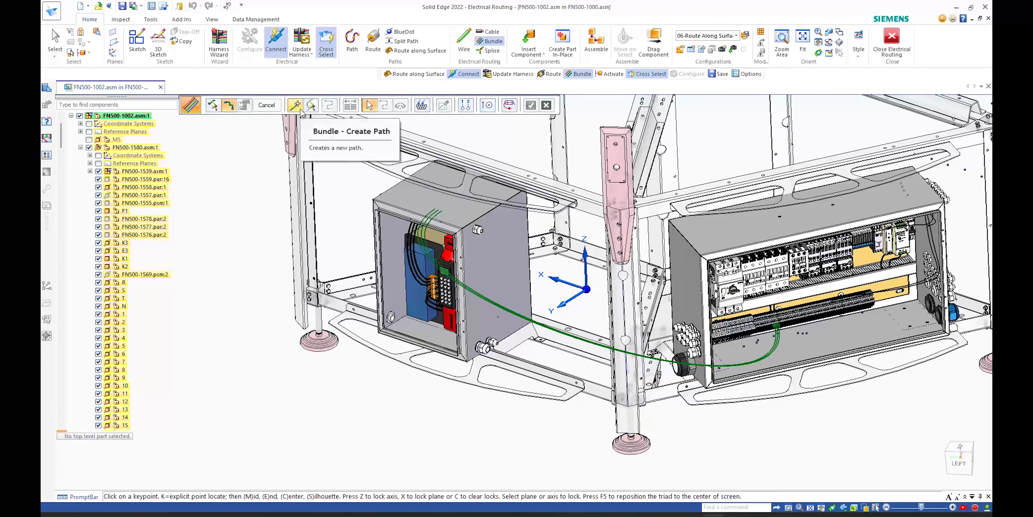
- Draw a new bundle path from below the larger cabinet's terminal strip to a point beside the contactor in the smaller cabinet
scroll(795, 433, up, 8)
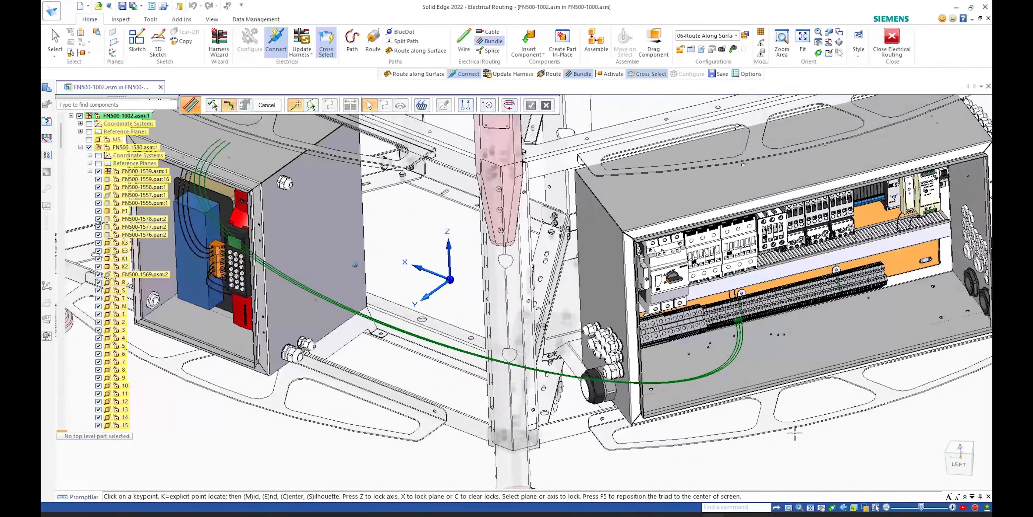
scroll(796, 435, up, 2)
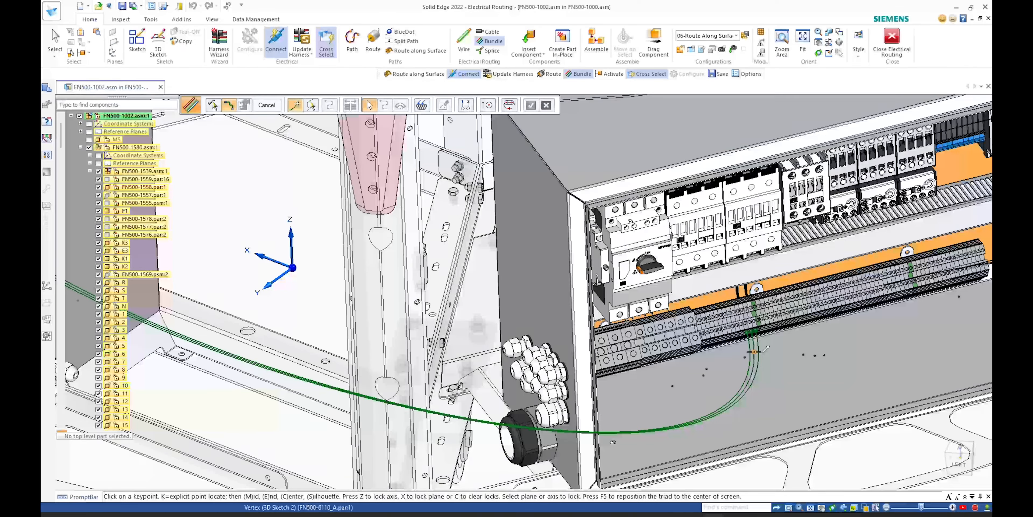
scroll(754, 385, down, 6)
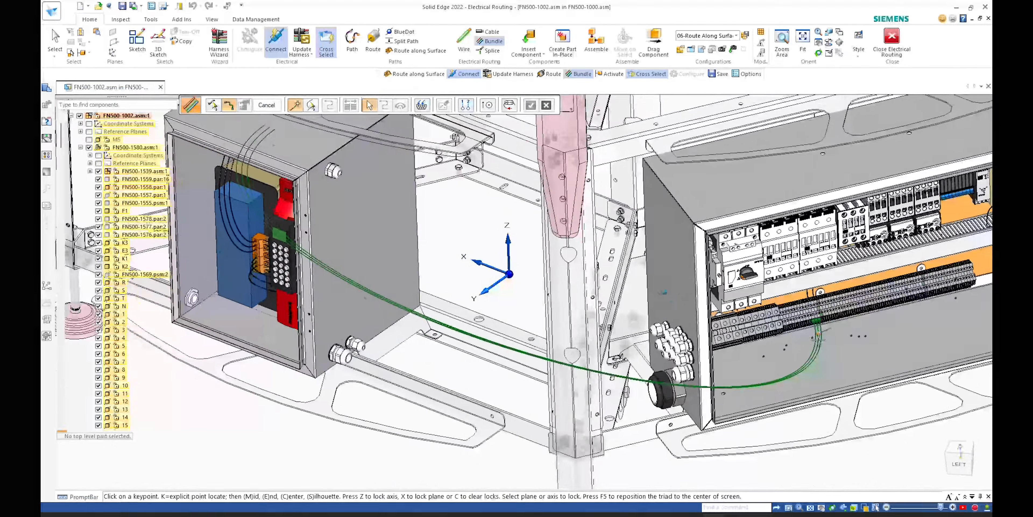
scroll(485, 379, up, 6)
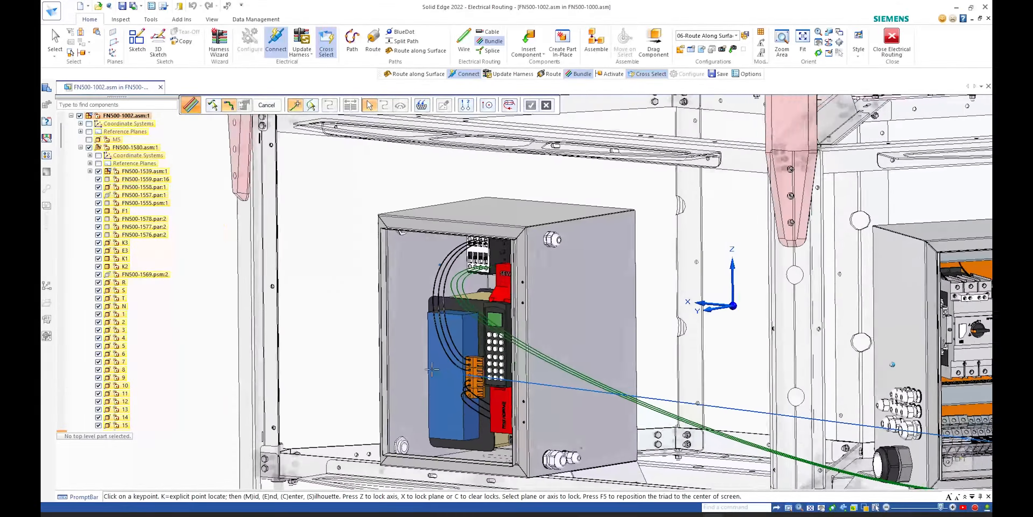
scroll(484, 378, up, 4)
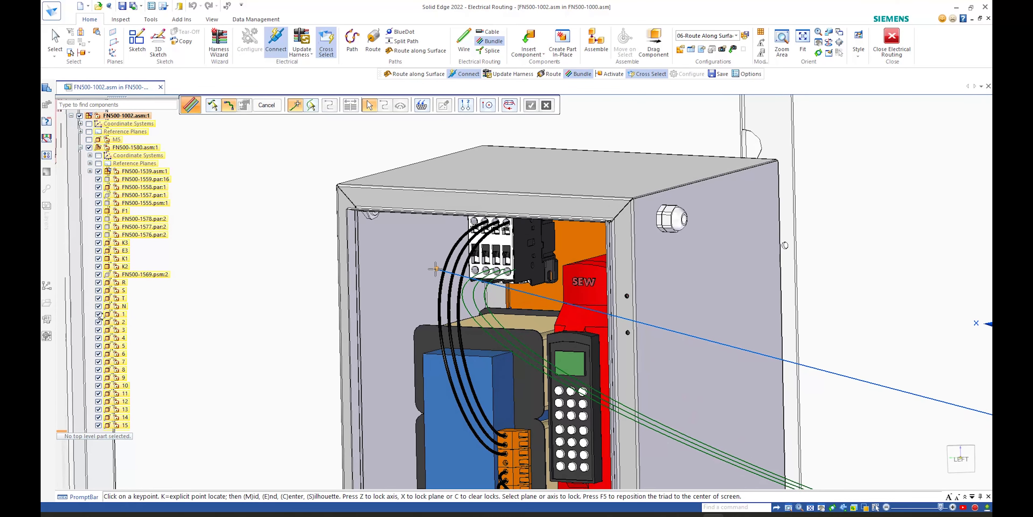
click(436, 268)
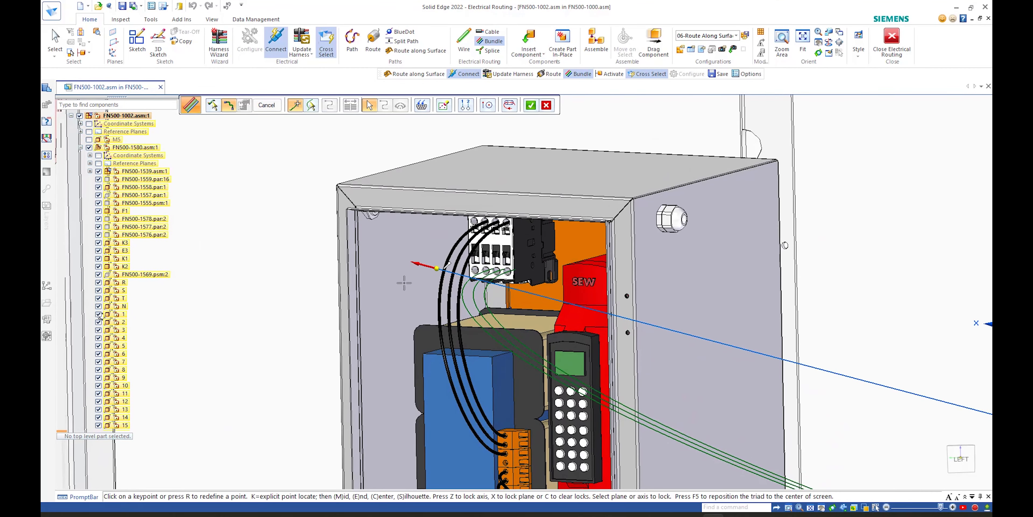
- Accept the bundle path, keep the bundle material at None, and preview and finish the bundle
right_click(270, 315)
right_click(270, 314)
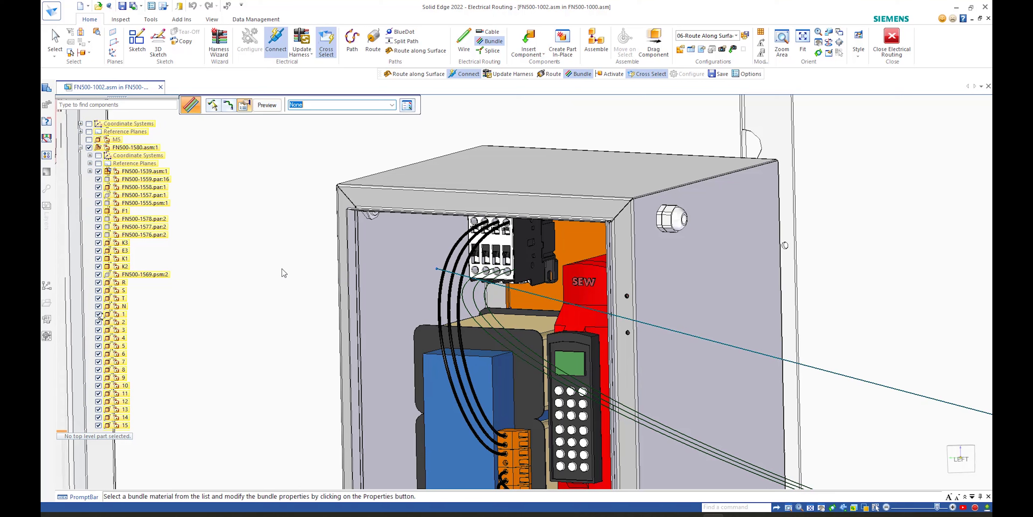
click(274, 108)
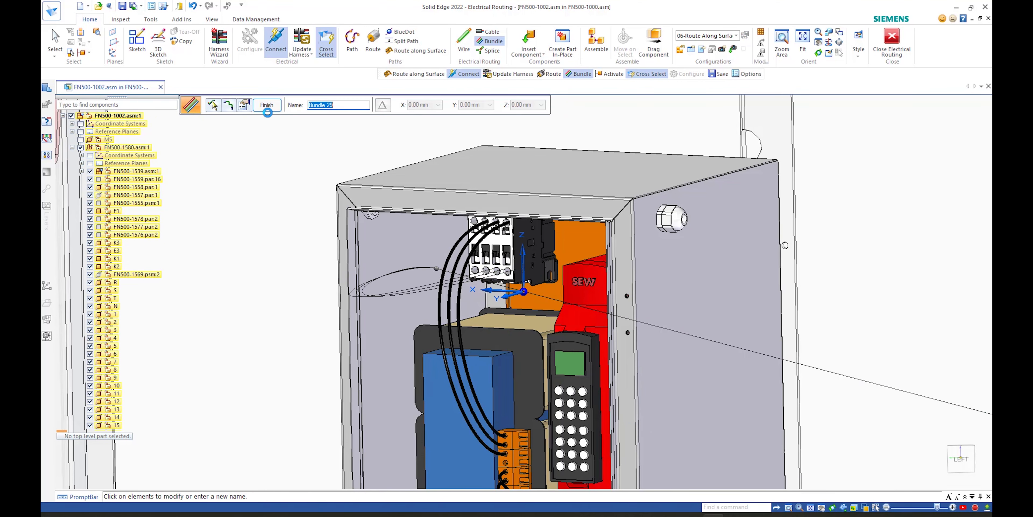
click(269, 108)
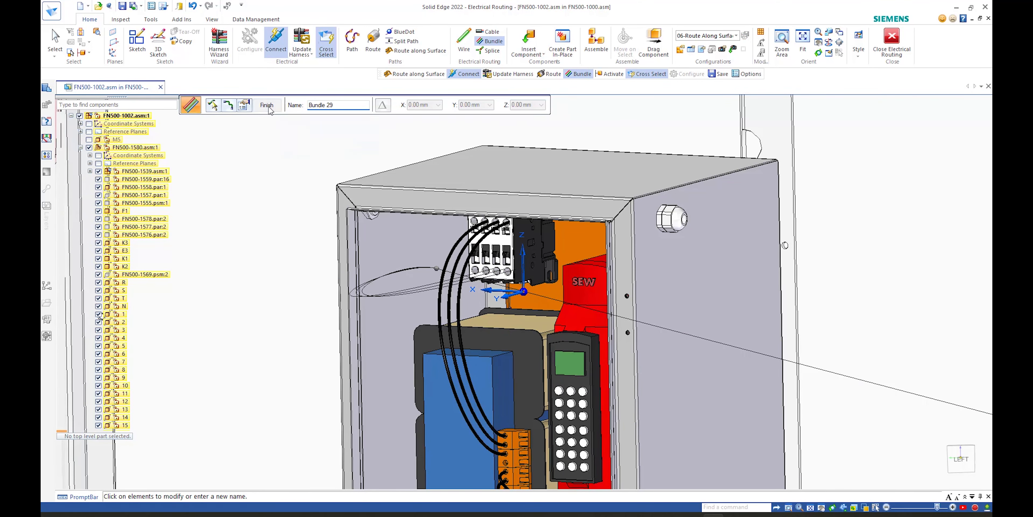
- Start Route along Surface, apply the saved Route Along Surface view, and accept the bundle path between the cabinets as the entity to route
scroll(467, 283, up, 5)
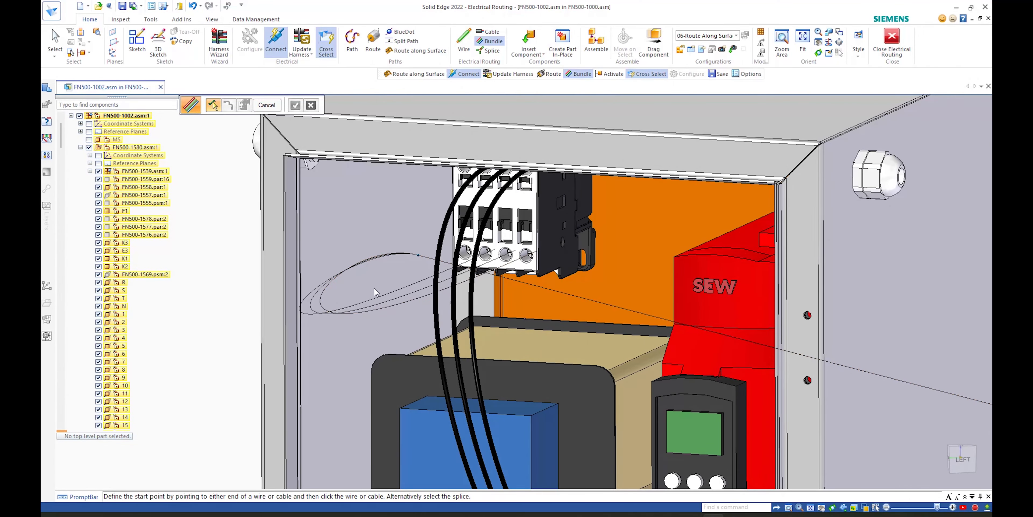
middle_drag(419, 259, 459, 251)
scroll(460, 251, down, 8)
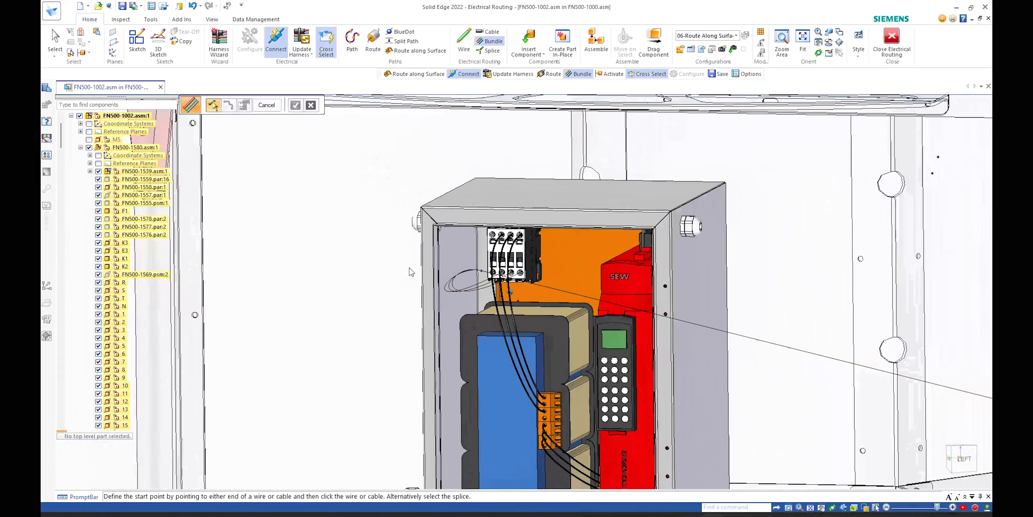
scroll(419, 266, down, 5)
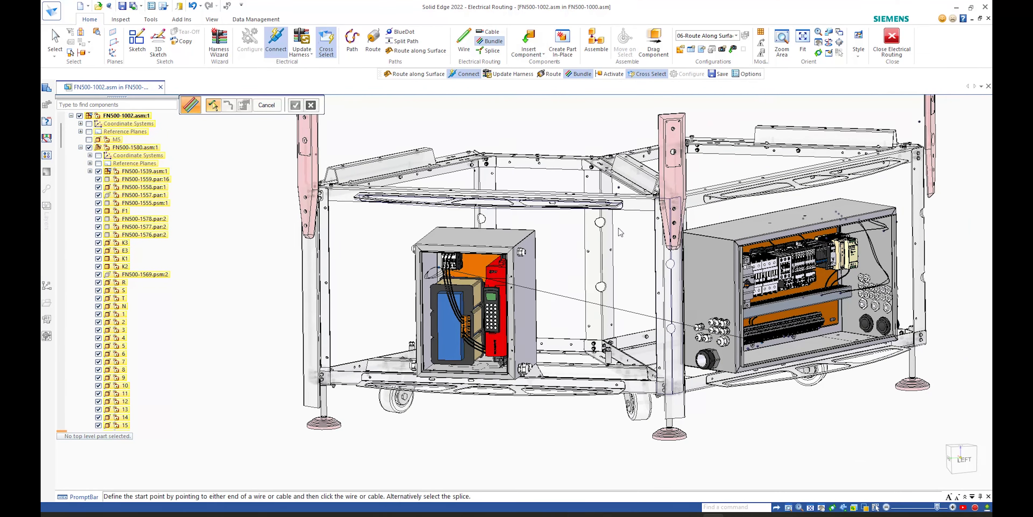
middle_drag(754, 335, 652, 222)
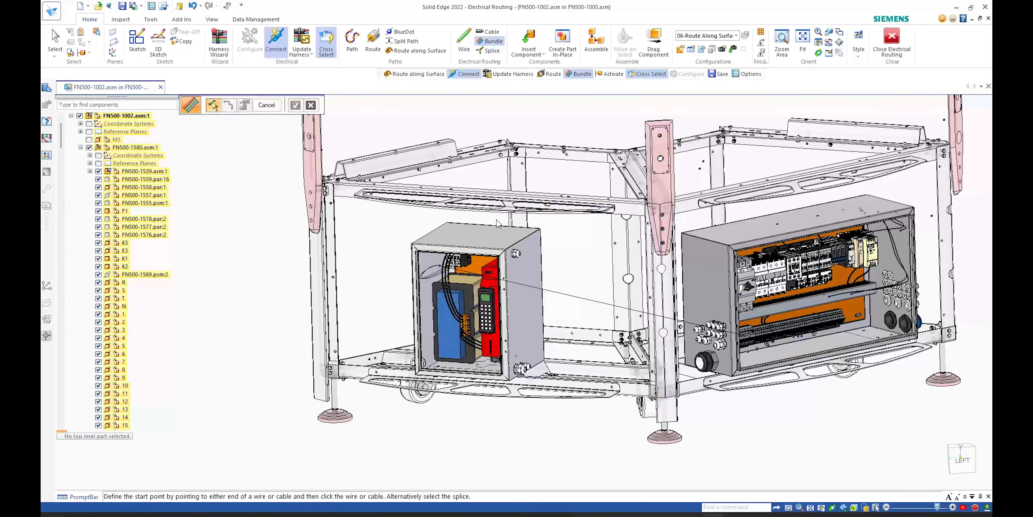
middle_drag(497, 230, 457, 260)
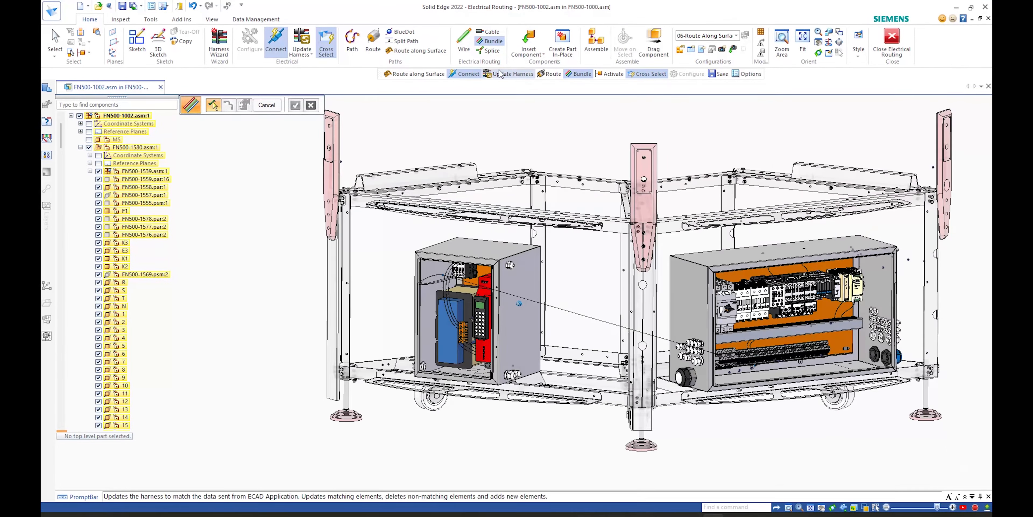
click(402, 52)
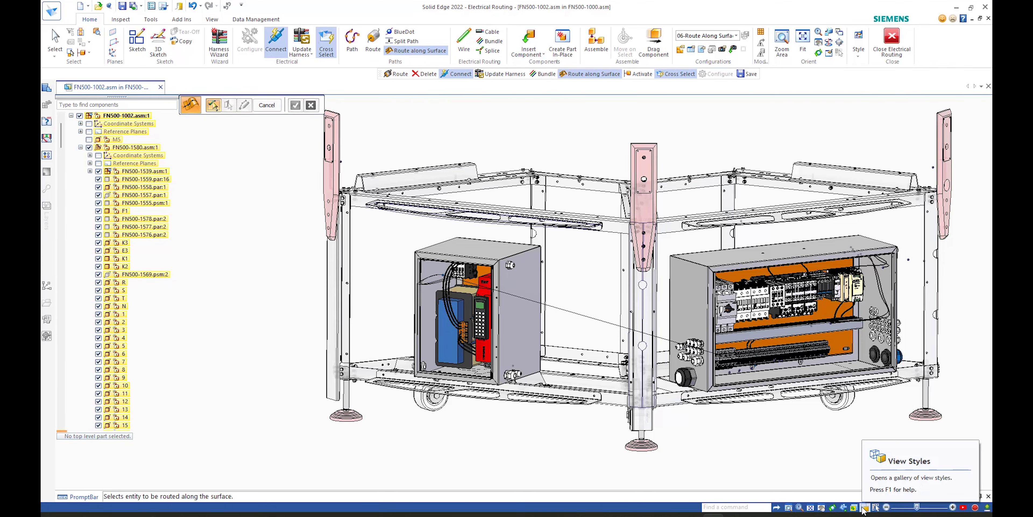
click(865, 508)
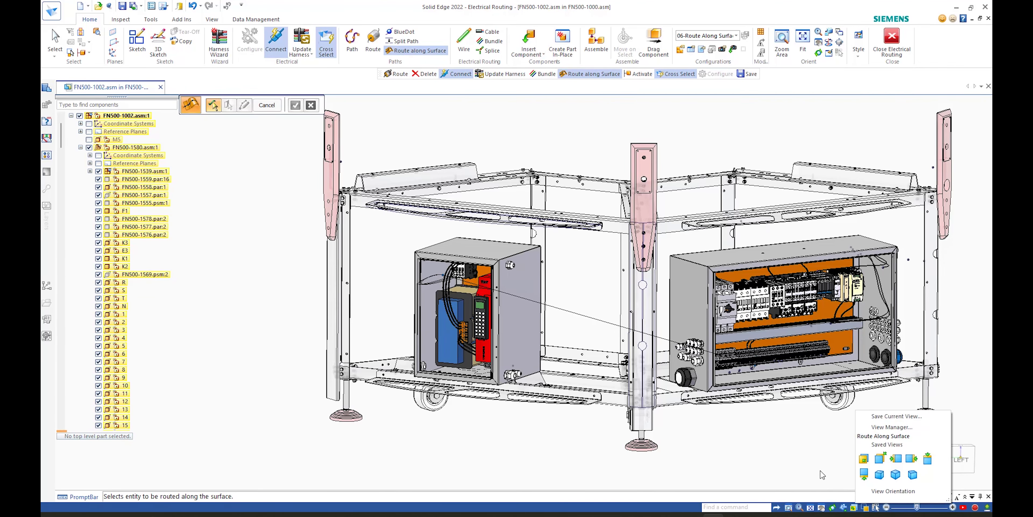
click(870, 436)
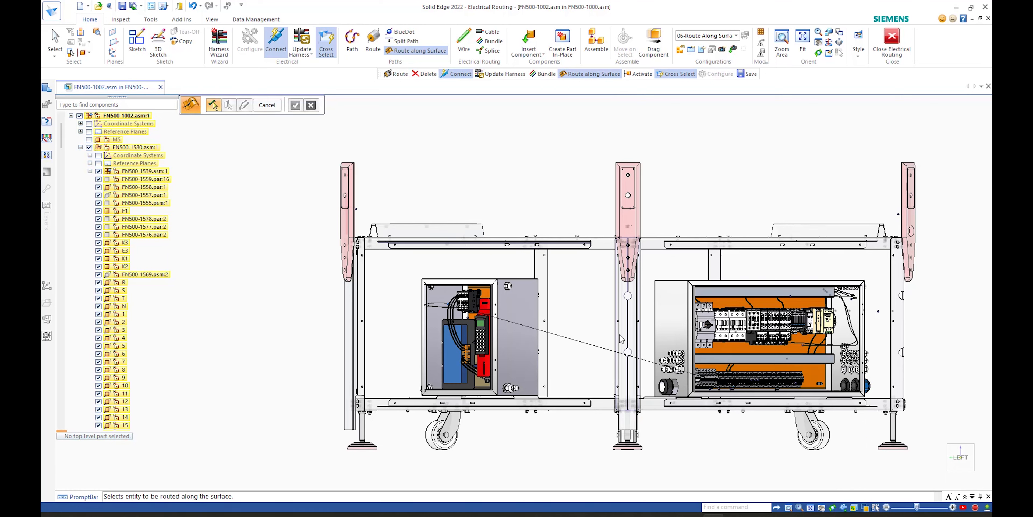
click(699, 378)
right_click(691, 438)
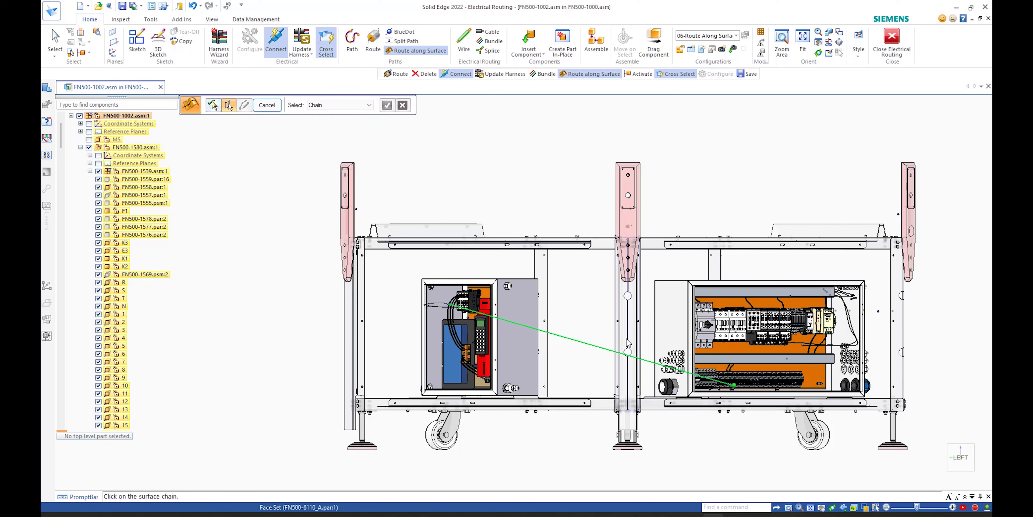
- Select the central post and the upper rail above the smaller cabinet as the surface chains and accept them
click(633, 331)
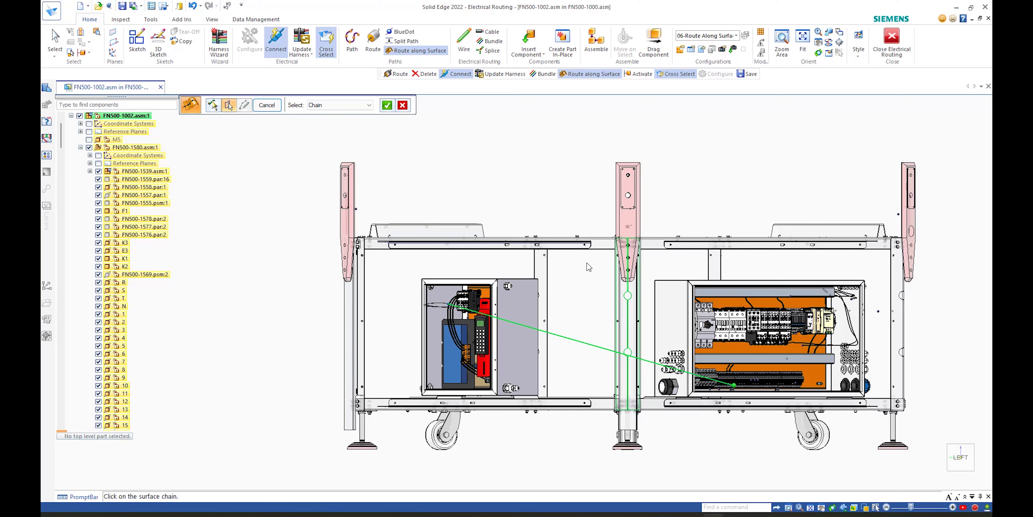
click(572, 245)
right_click(564, 171)
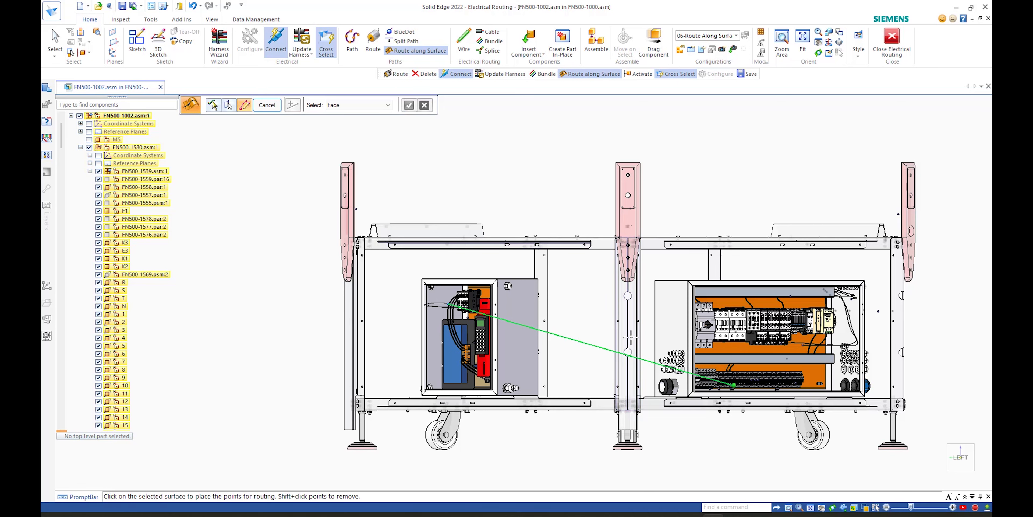
click(636, 342)
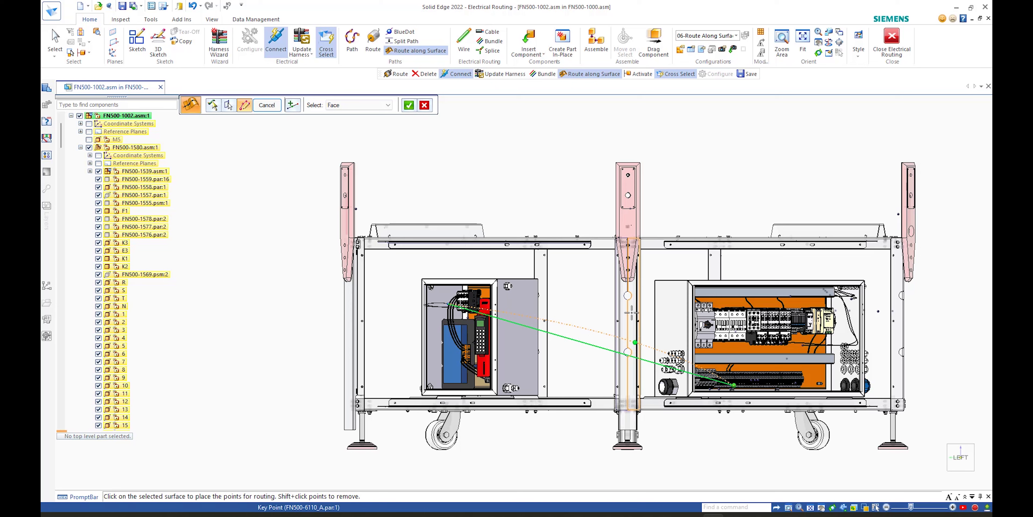
click(624, 288)
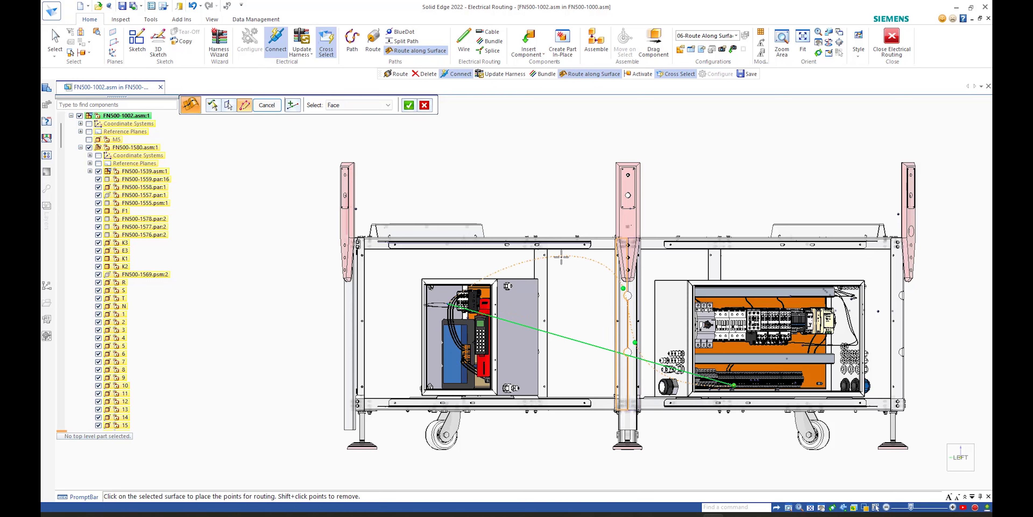
click(573, 245)
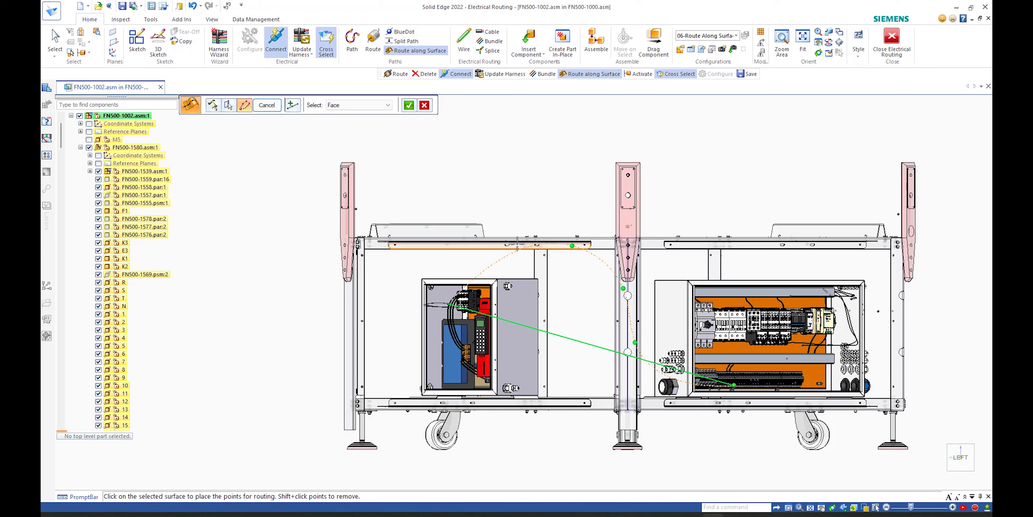
click(514, 246)
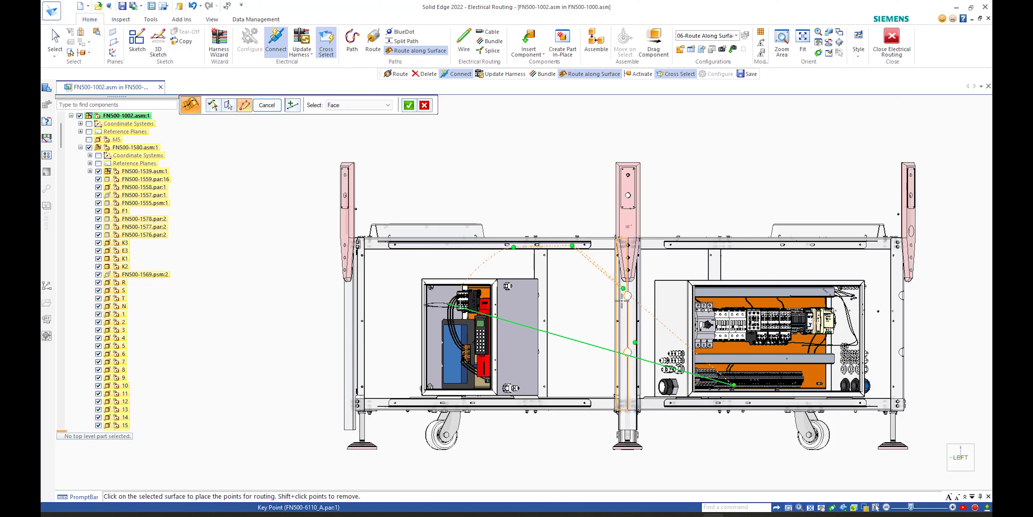
click(426, 107)
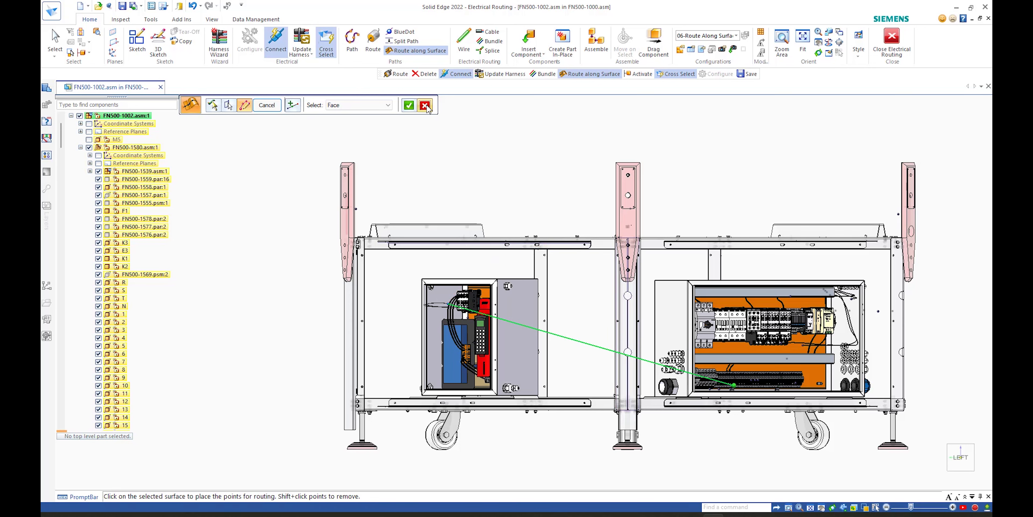
- Place three routing points up the central post and five along the upper rail, and finish routing the bundle along these surfaces
click(632, 340)
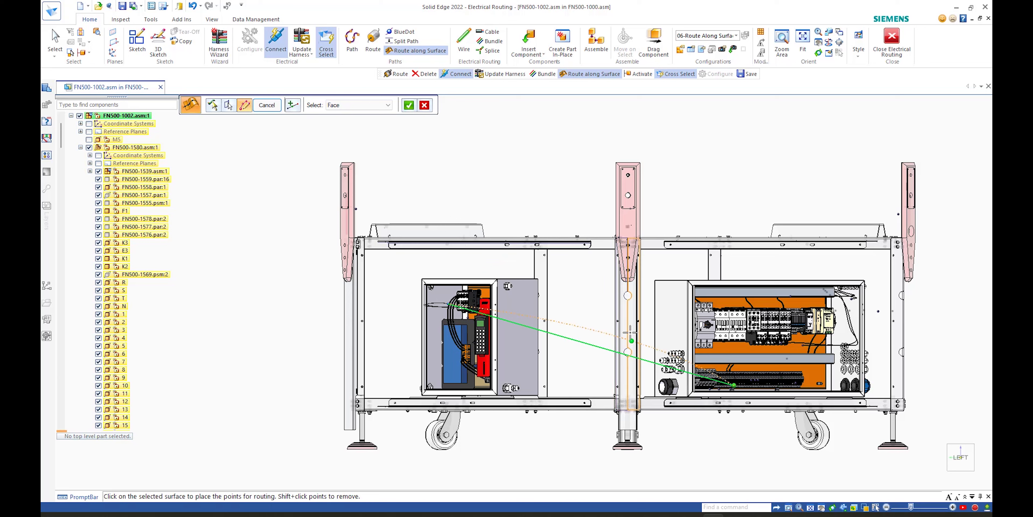
click(621, 301)
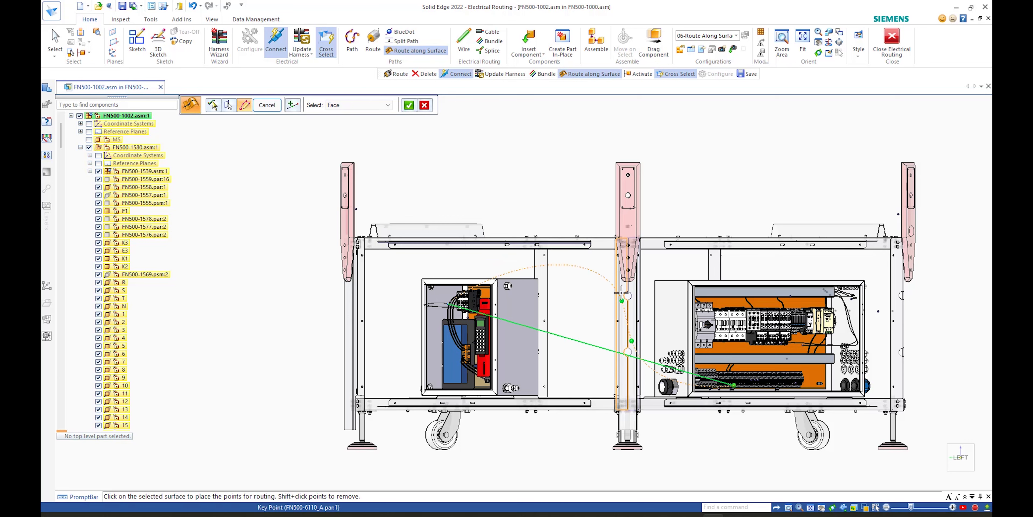
click(619, 274)
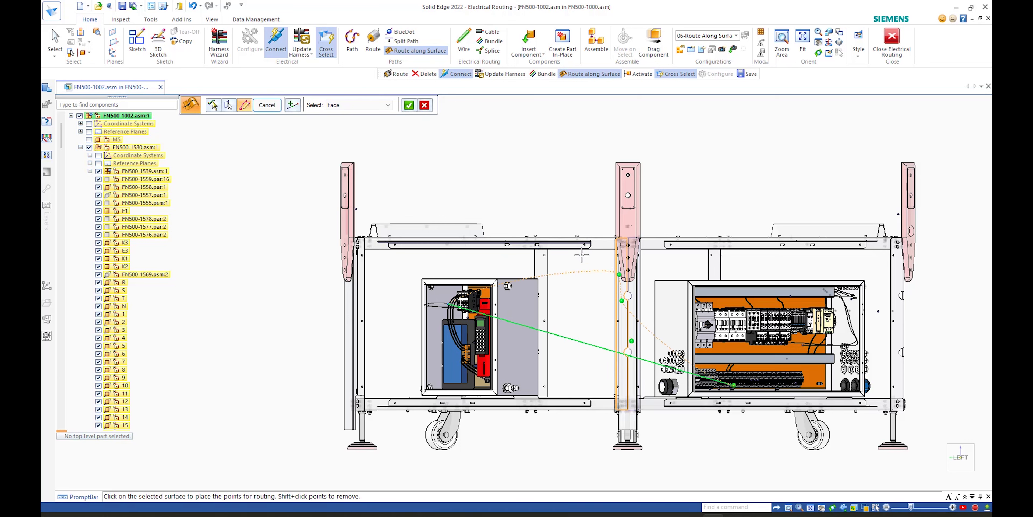
click(571, 244)
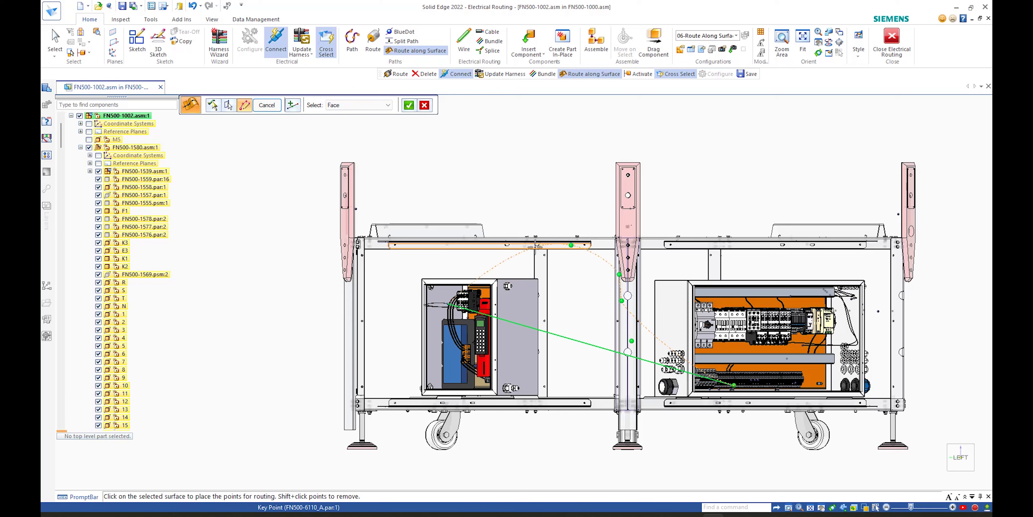
click(524, 245)
click(493, 245)
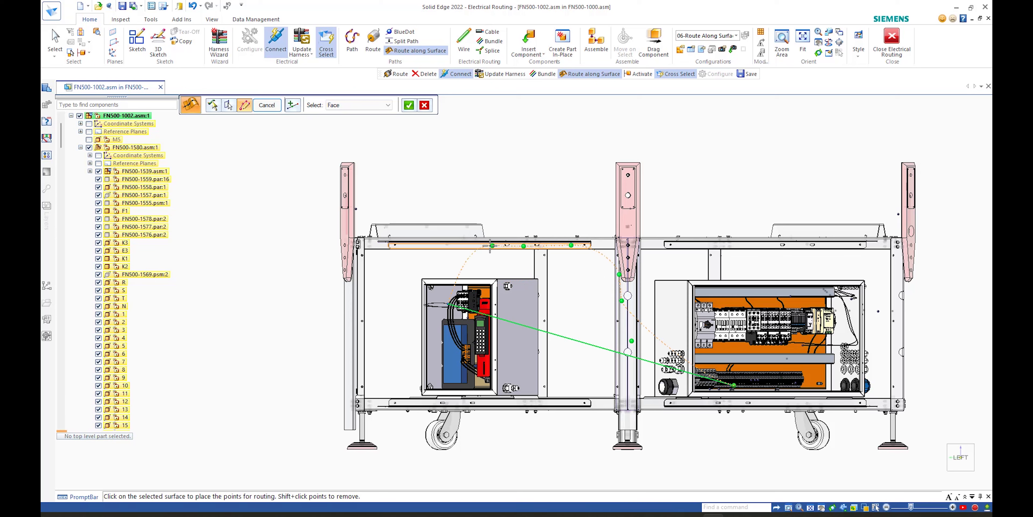
click(440, 246)
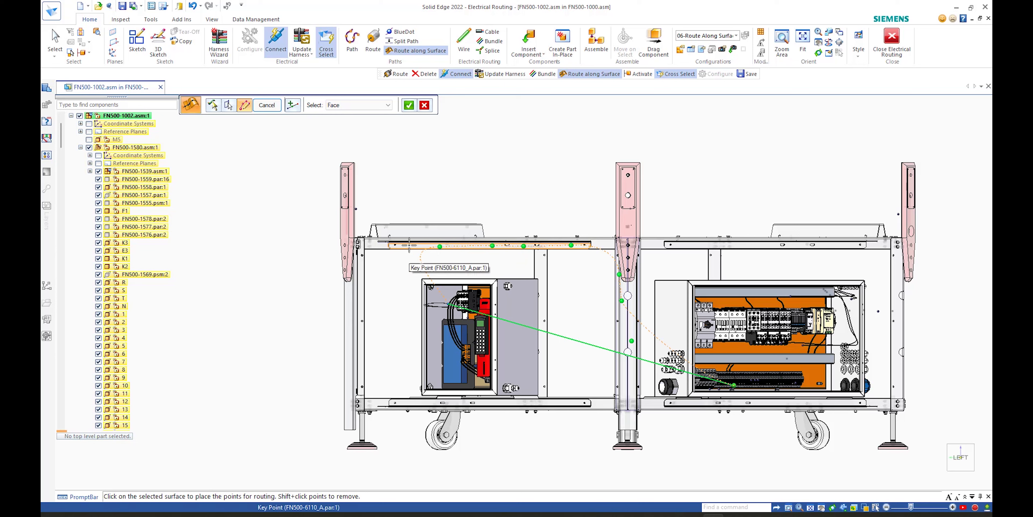
click(409, 245)
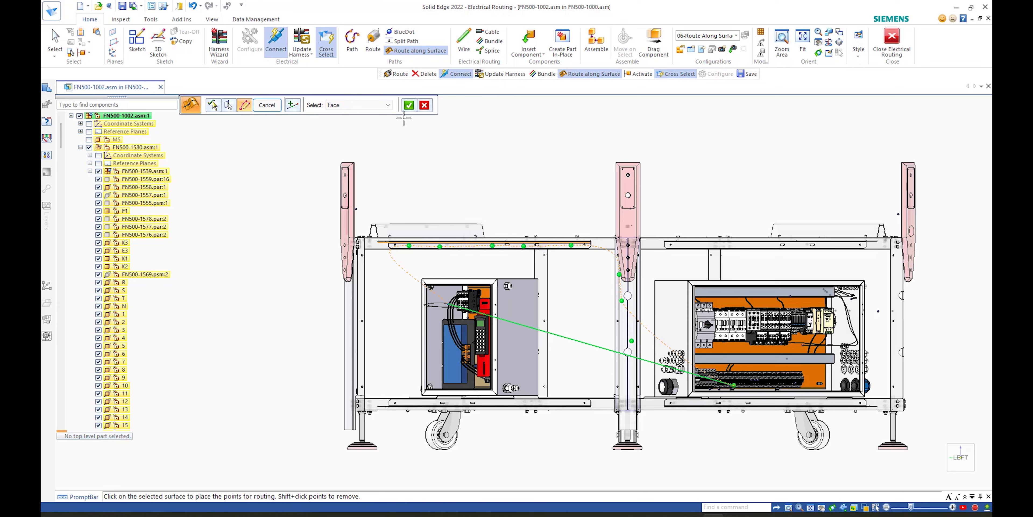
click(409, 106)
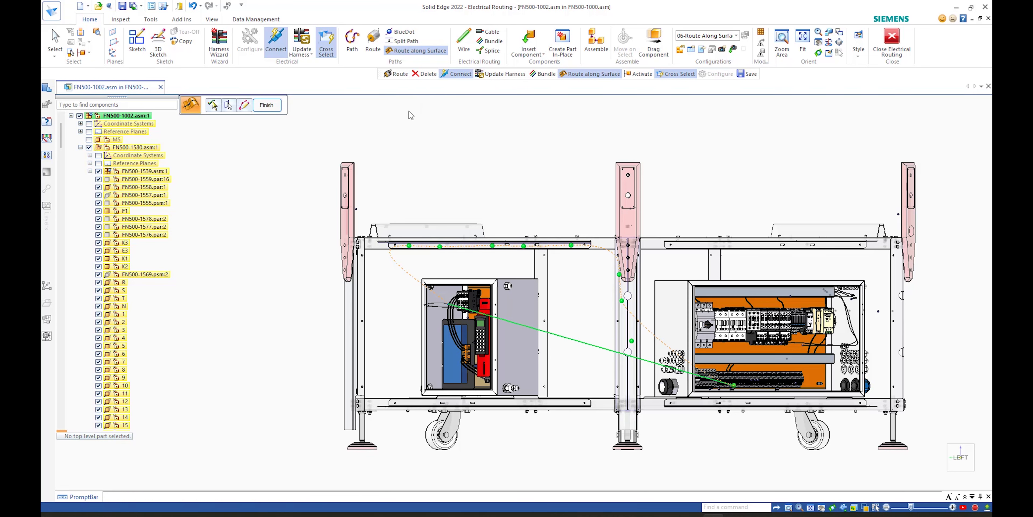
click(270, 107)
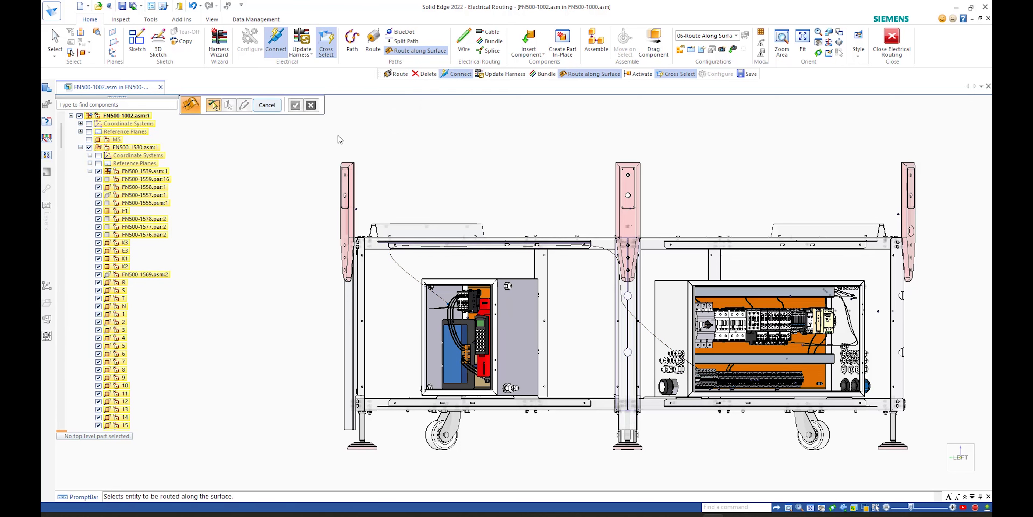
click(267, 109)
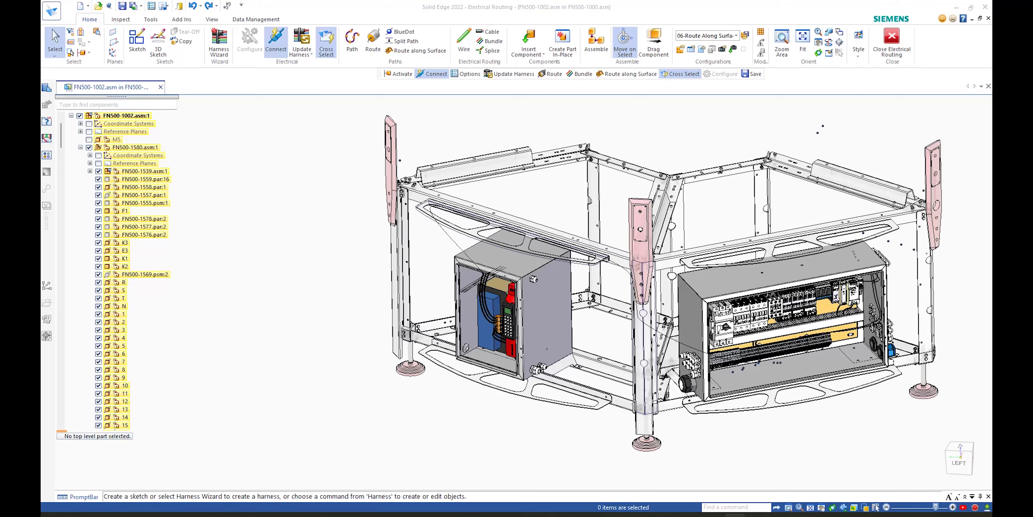
- Route the bundle path between the cabinets through the circular opening of the upper cable gland on the smaller cabinet's side
click(287, 210)
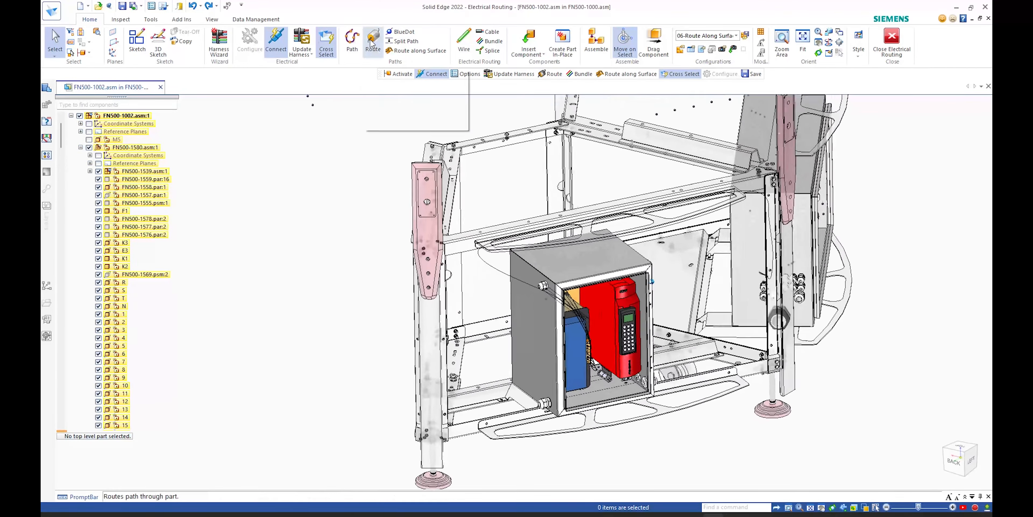
click(372, 43)
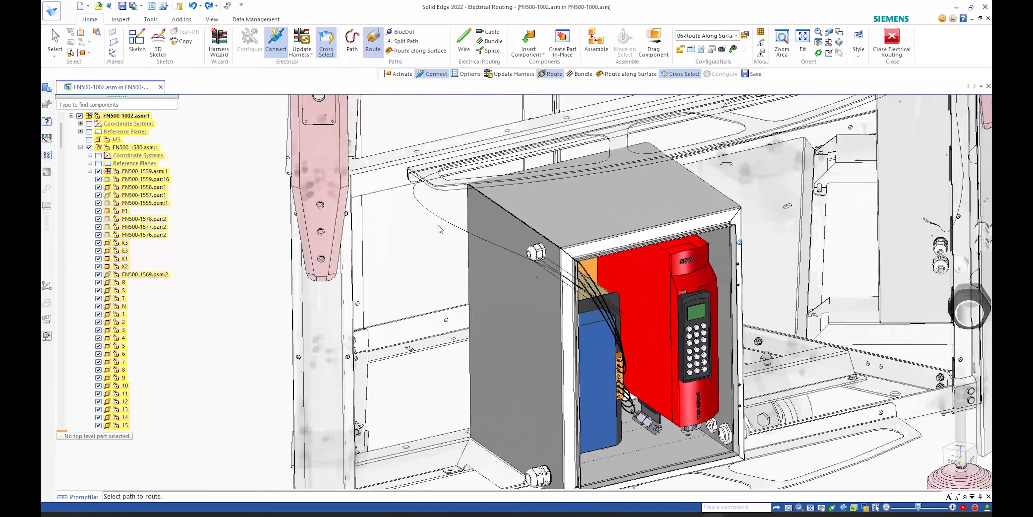
scroll(467, 231, up, 5)
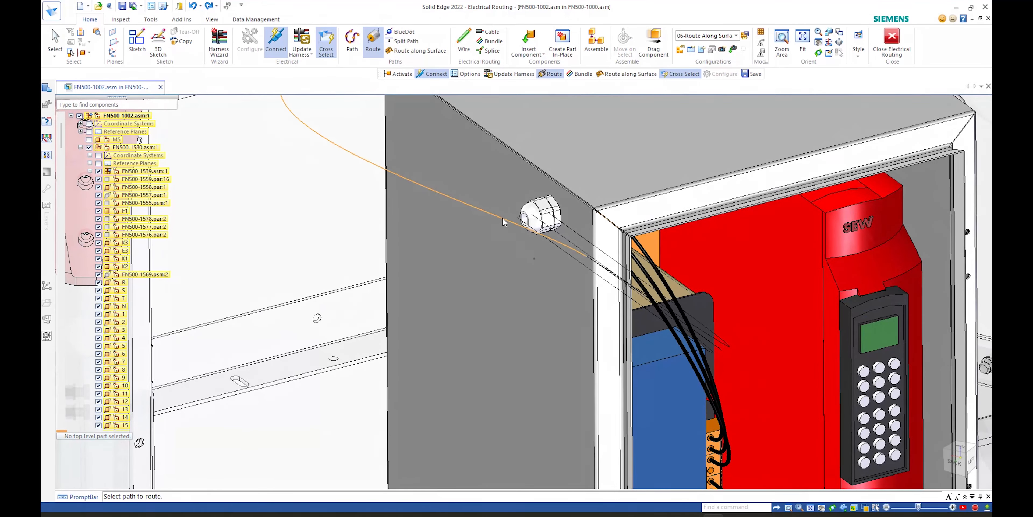
click(502, 218)
click(528, 220)
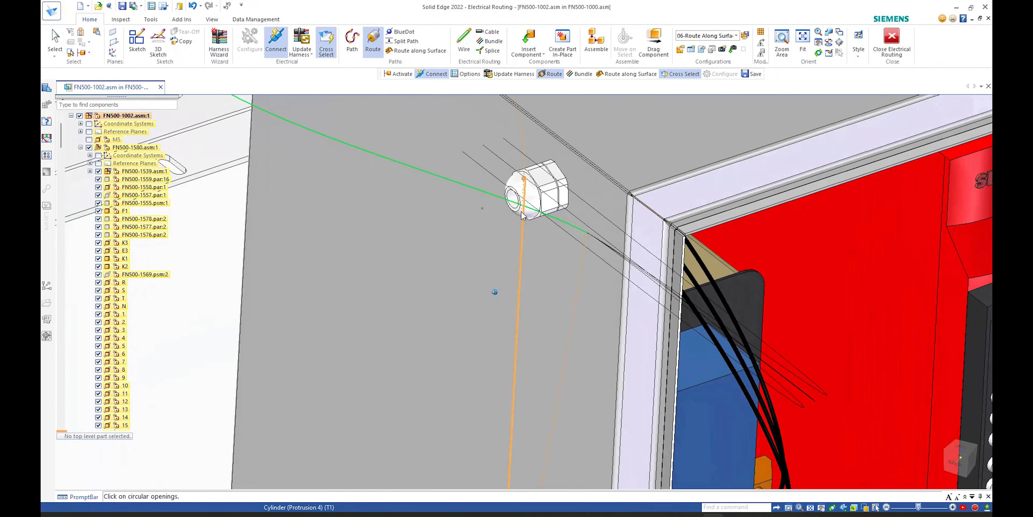
click(514, 202)
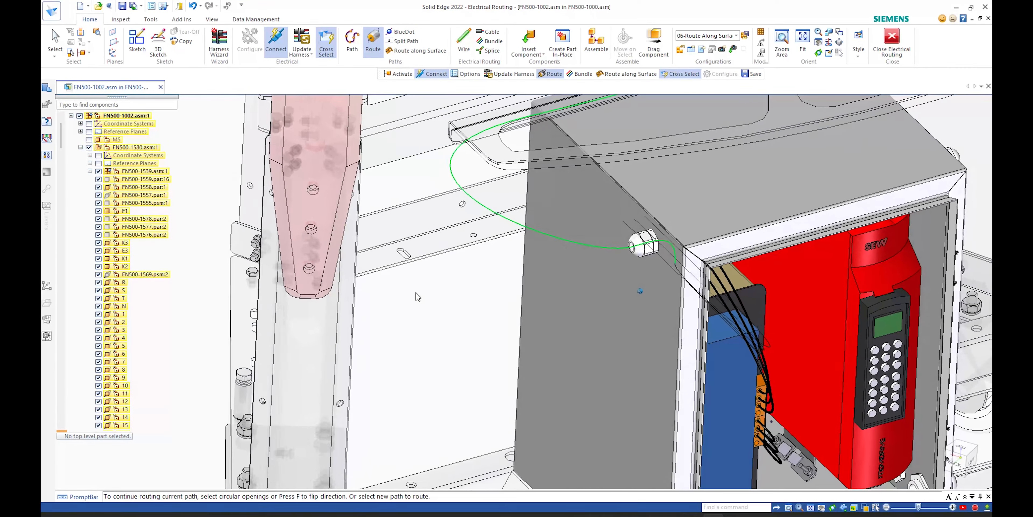
key(Escape)
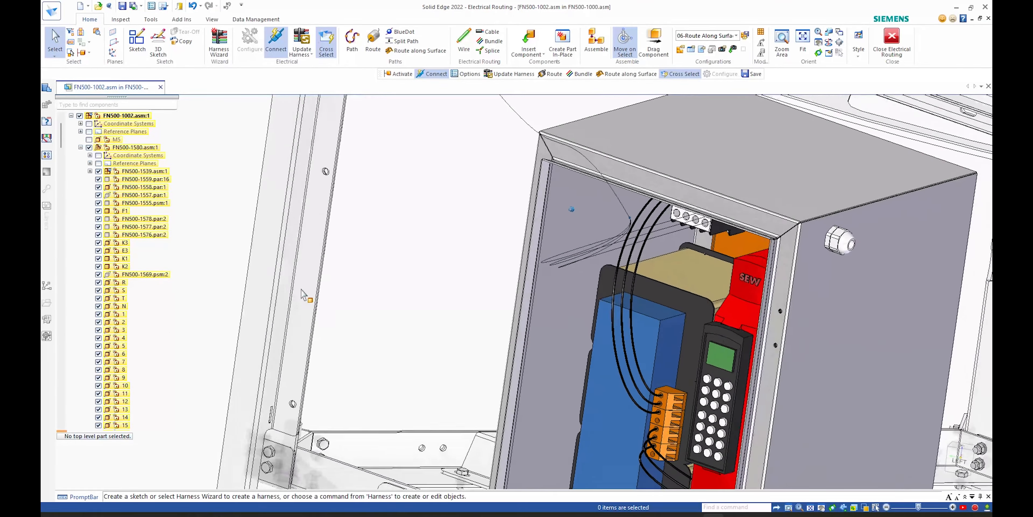
click(503, 231)
right_click(506, 232)
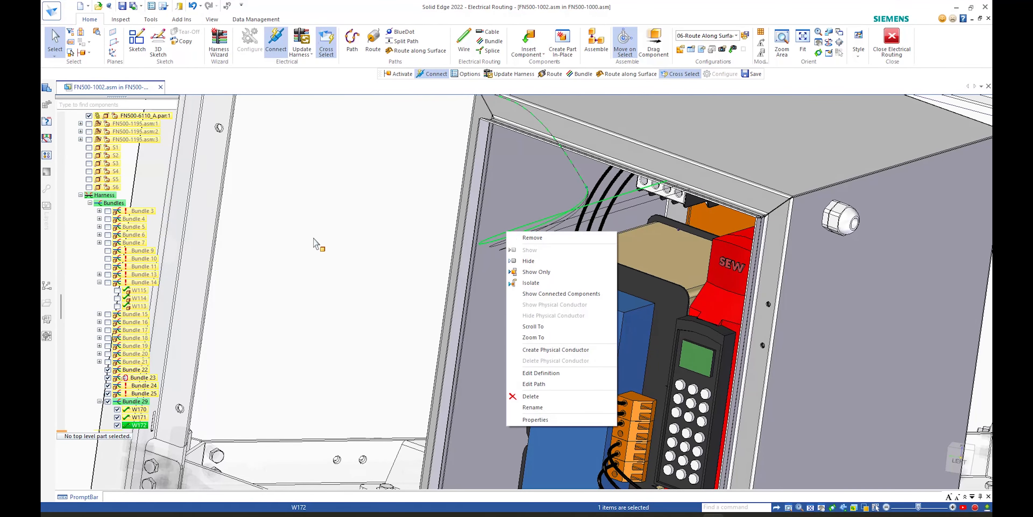
click(401, 228)
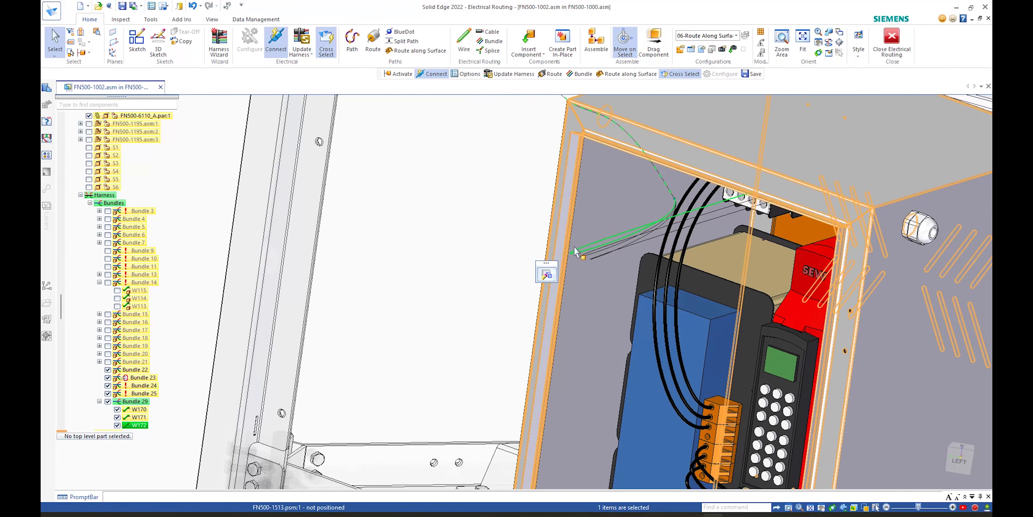
click(496, 272)
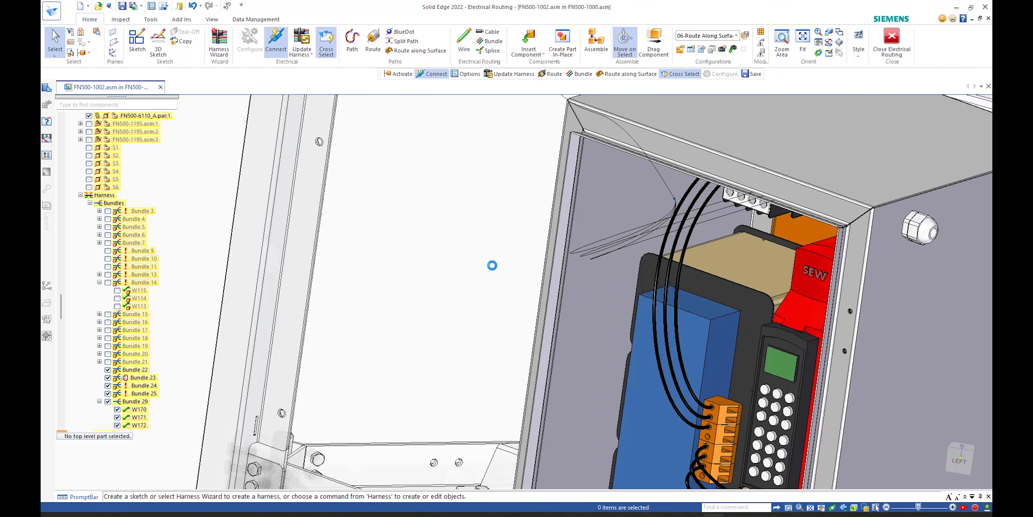
- Edit the definition of Path_122 in the smaller cabinet, pulling its overshooting space point back next to the white terminal block
right_click(589, 245)
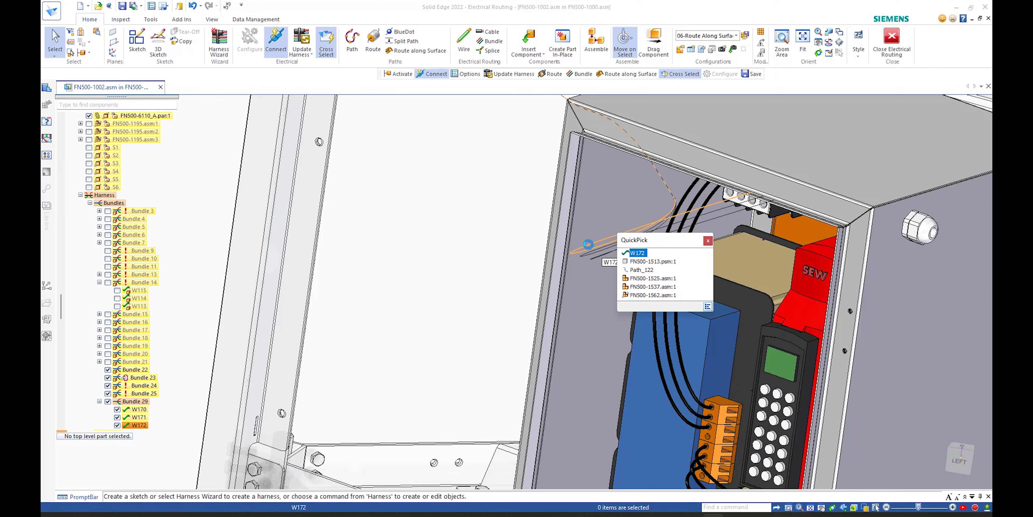
click(636, 271)
click(547, 275)
click(614, 234)
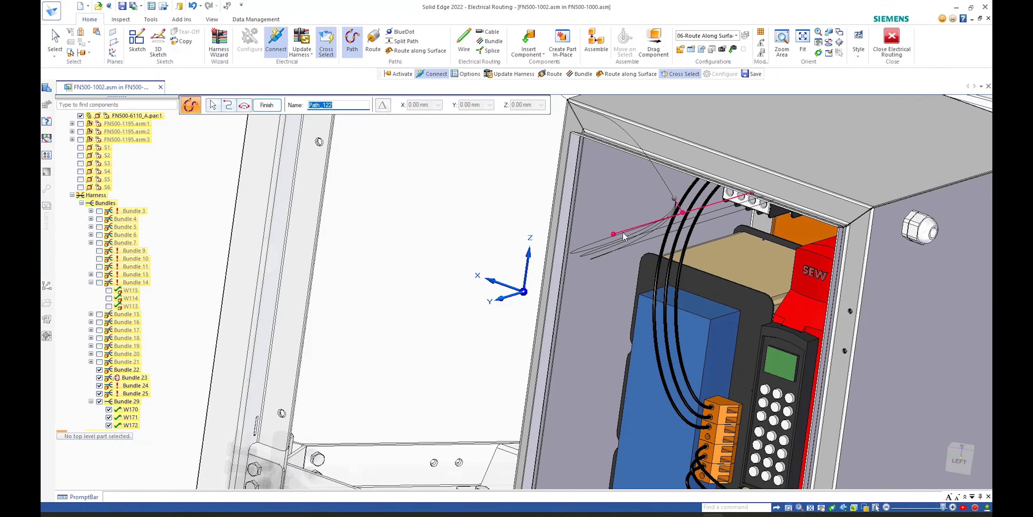
drag(666, 223, 715, 204)
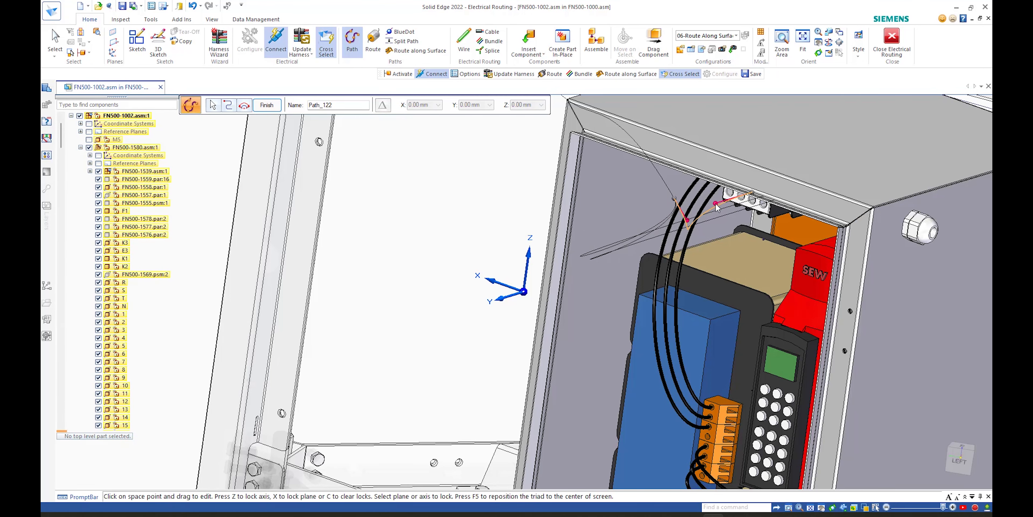
key(Escape)
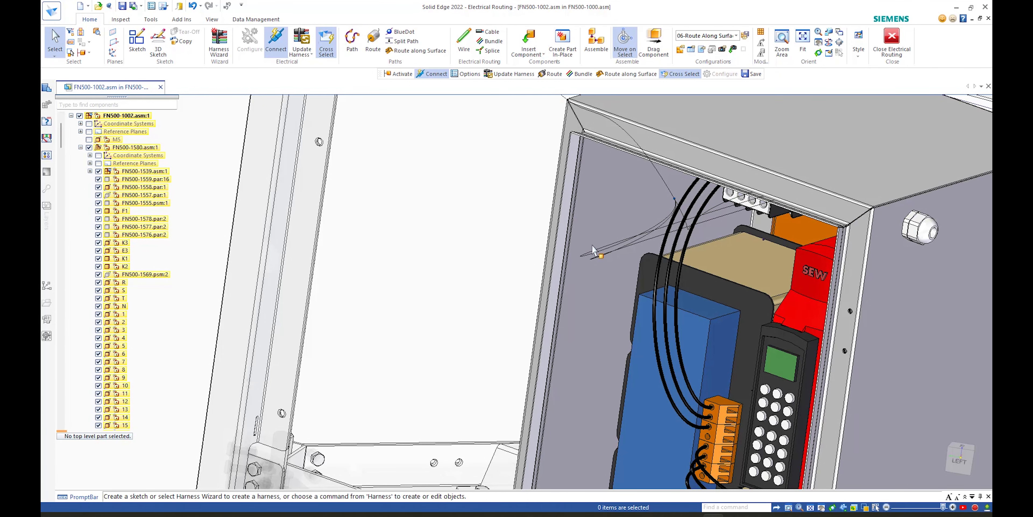
right_click(600, 251)
click(719, 308)
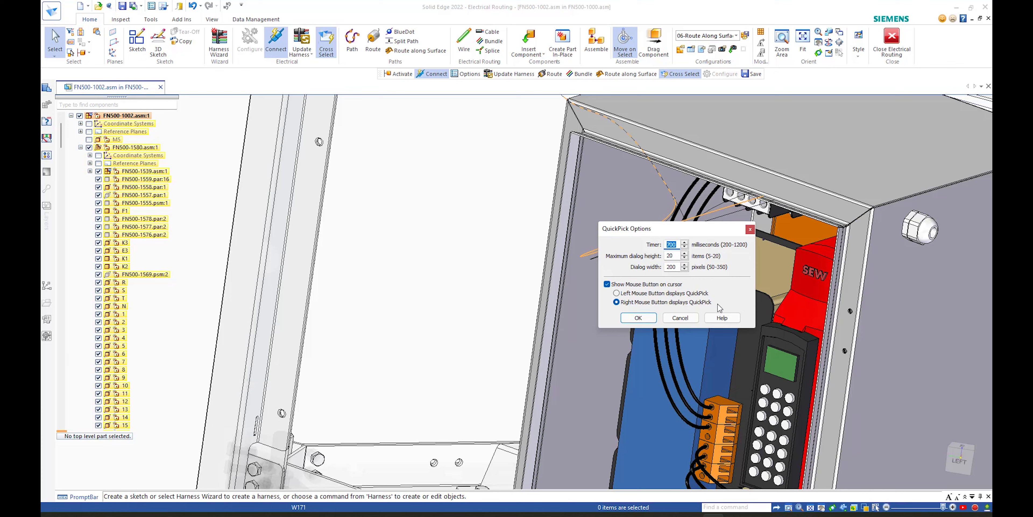
text(2)
key(Return)
- Edit the definition of Path_121, move its overshooting space point close to the white terminal block, and finish the path
click(636, 274)
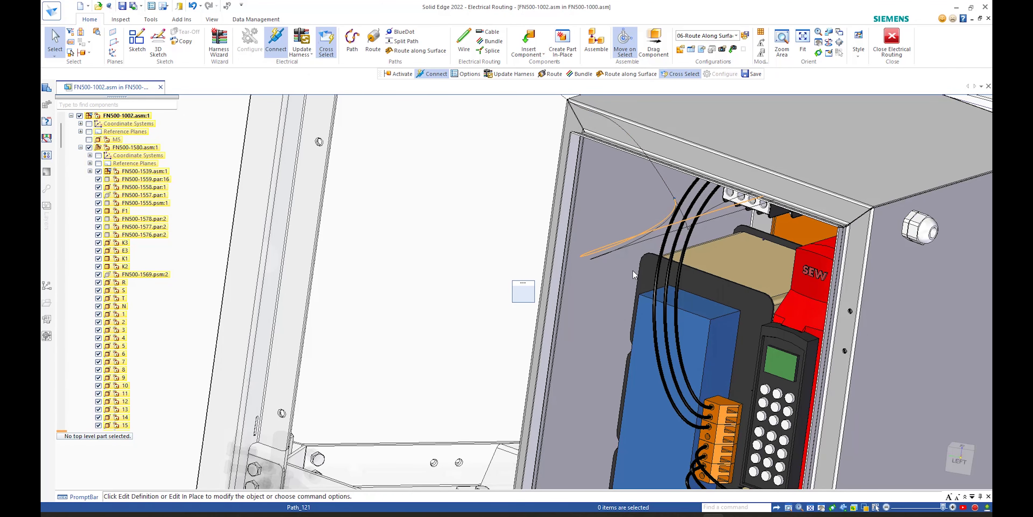
click(523, 290)
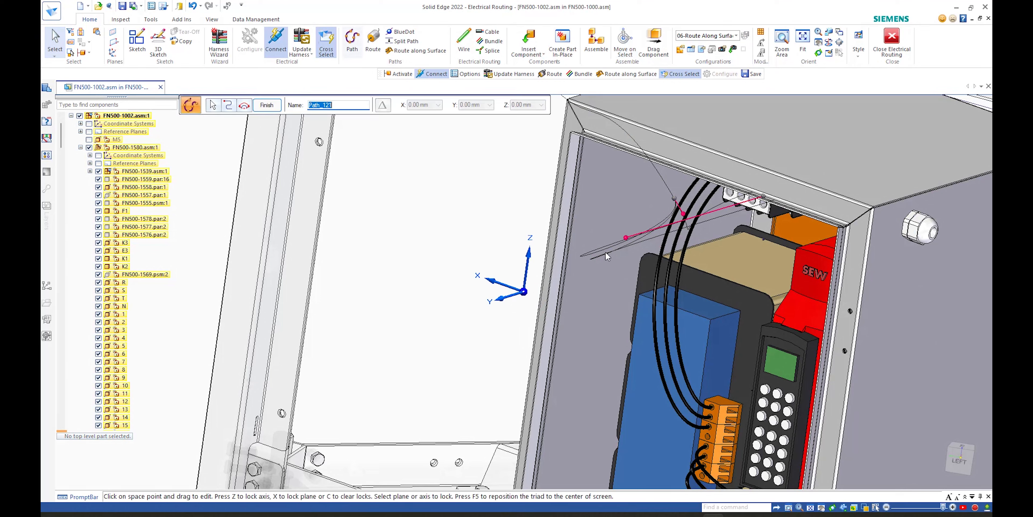
drag(627, 238, 721, 219)
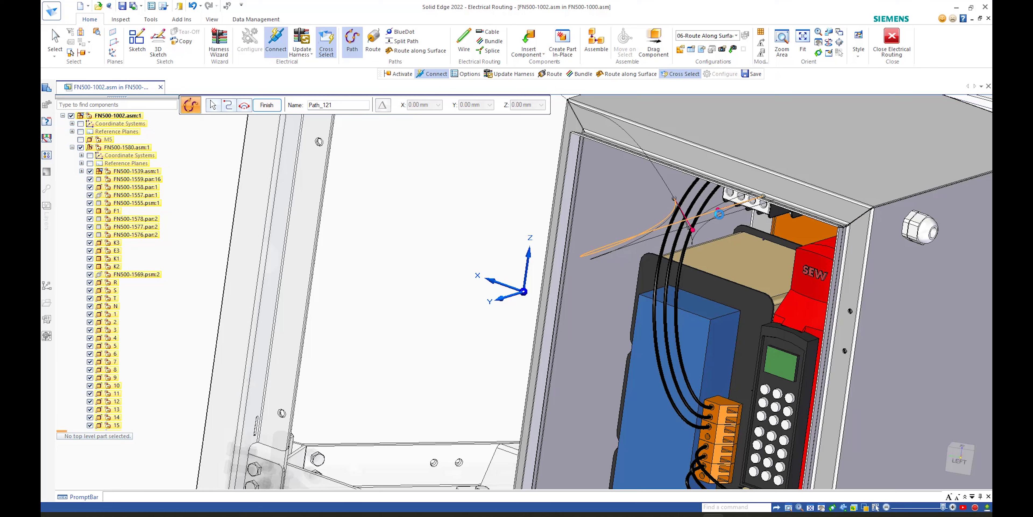
right_click(504, 224)
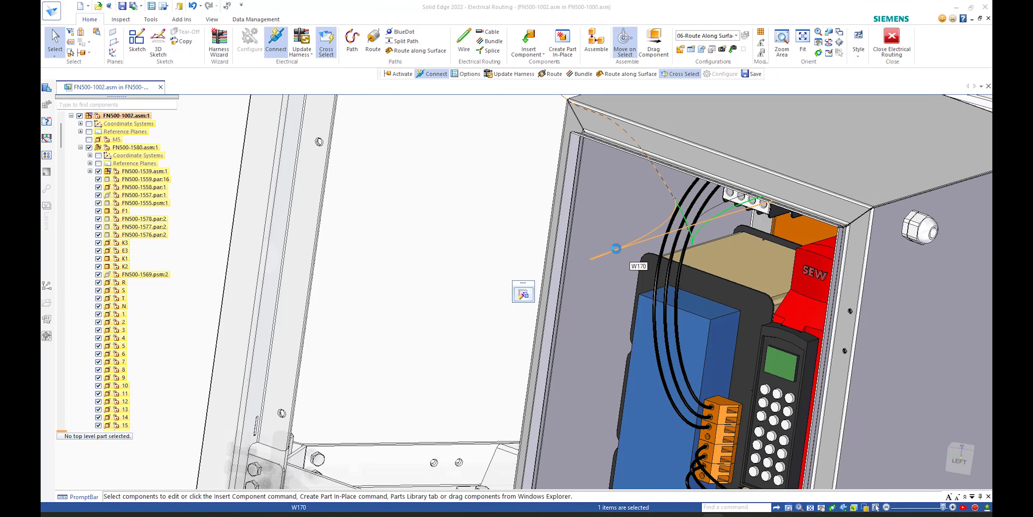
- Edit the definition of Path_120, the wire path for W170, moving its outer space point to just below the terminal block, and finish it
right_click(617, 248)
click(664, 276)
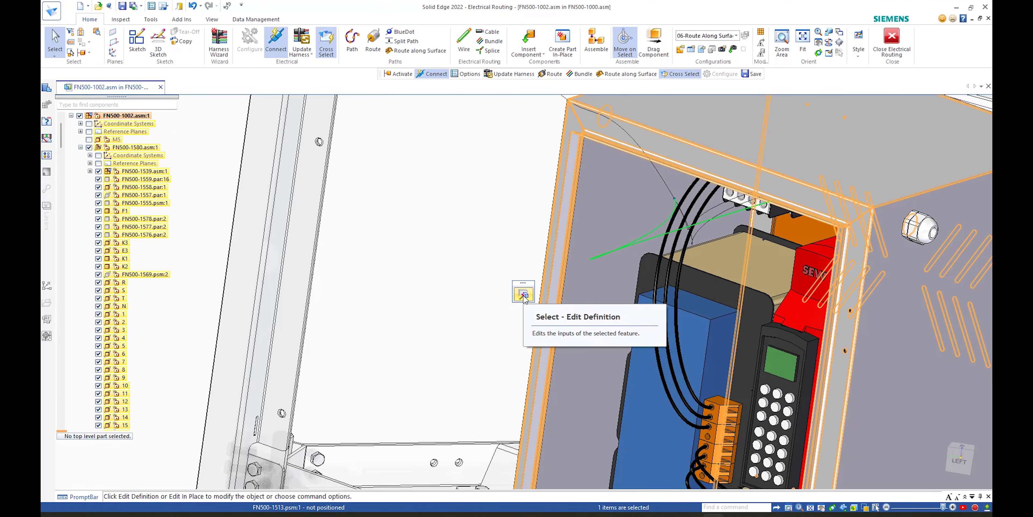
click(523, 295)
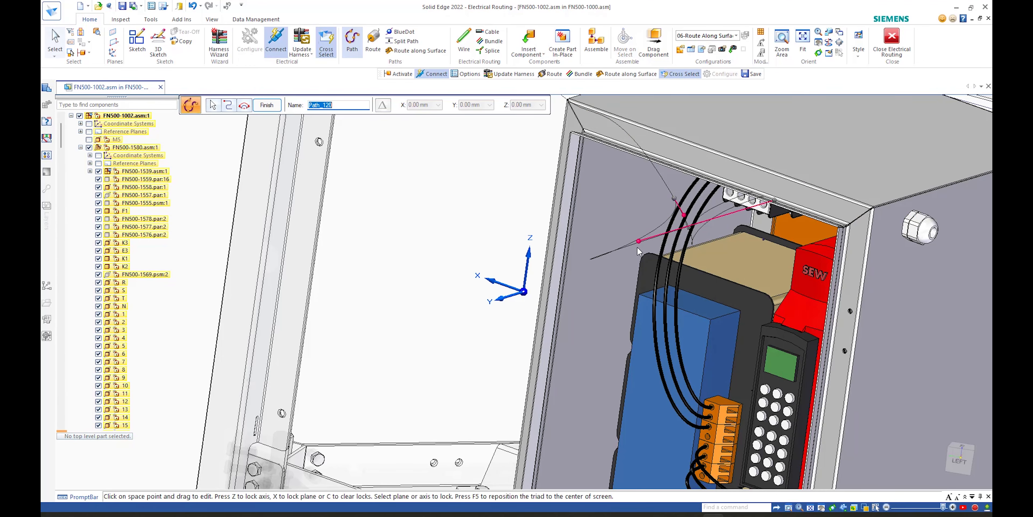
drag(639, 242, 750, 220)
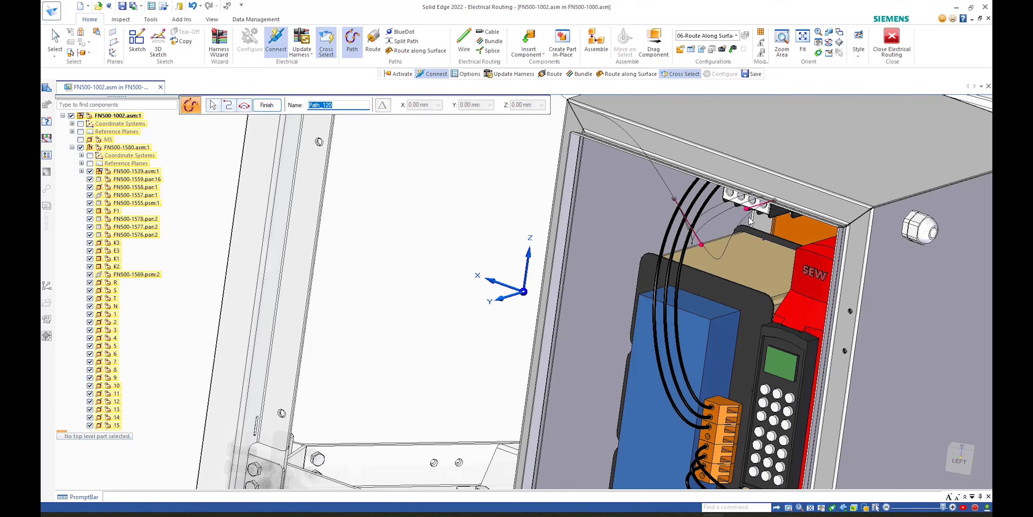
right_click(488, 232)
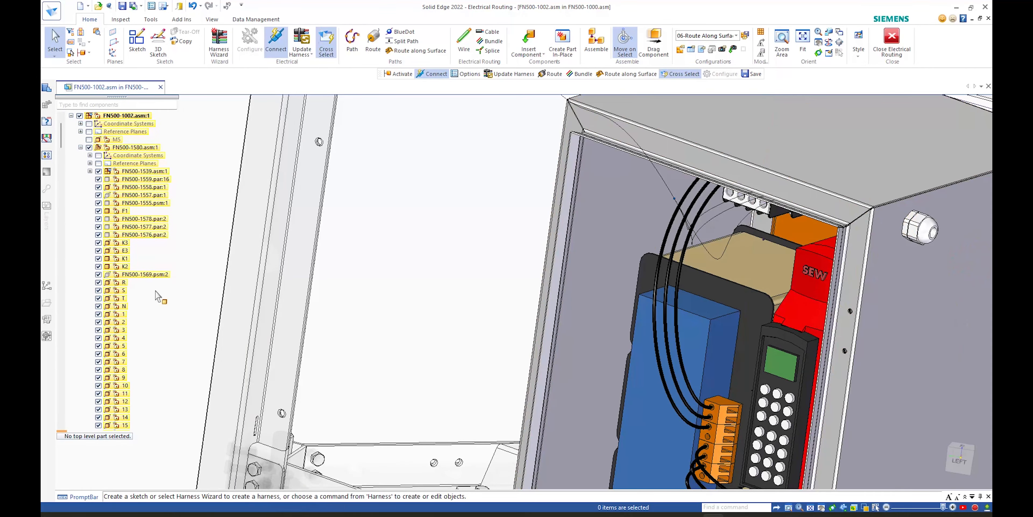
- Switch to the running PowerPoint slide show
scroll(277, 317, down, 5)
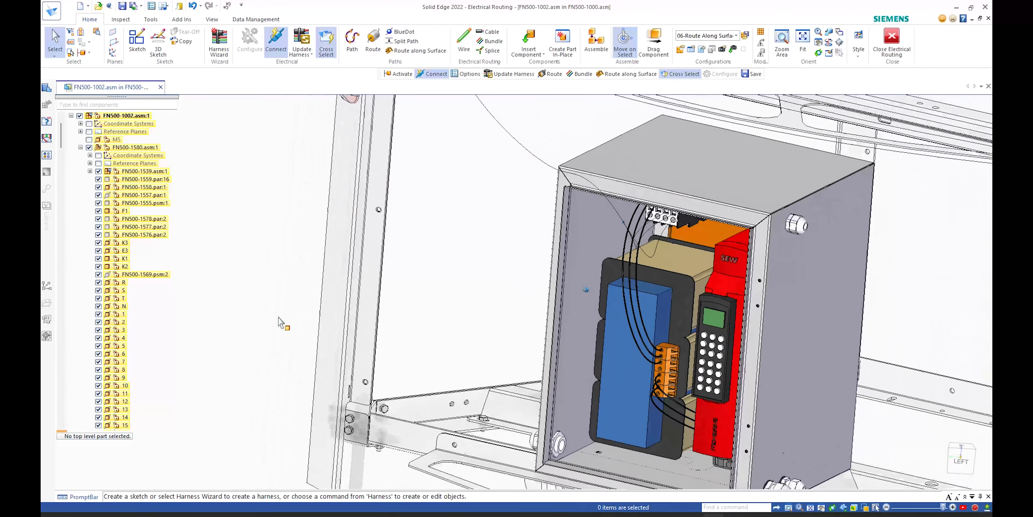
scroll(278, 325, down, 6)
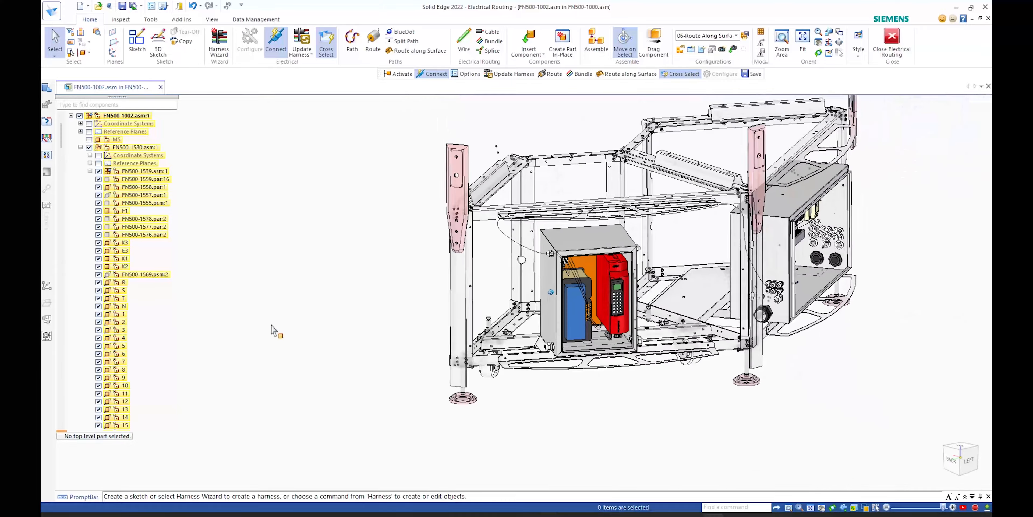
middle_drag(262, 329, 262, 328)
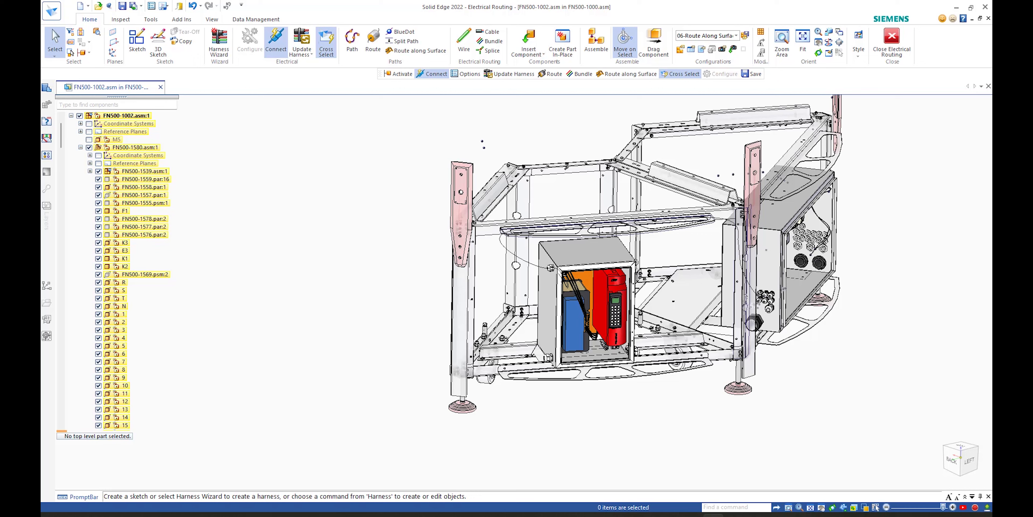
mouse_move(540, 514)
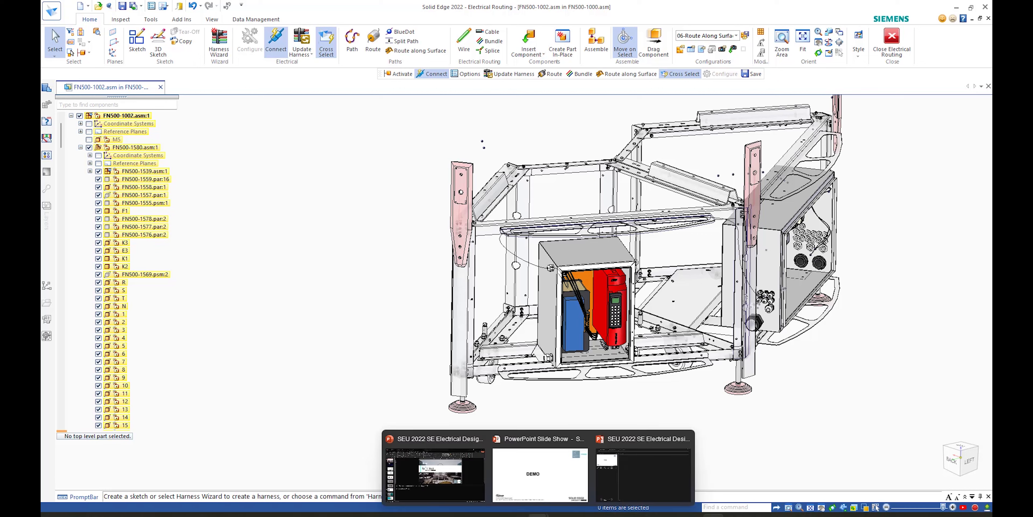
click(546, 490)
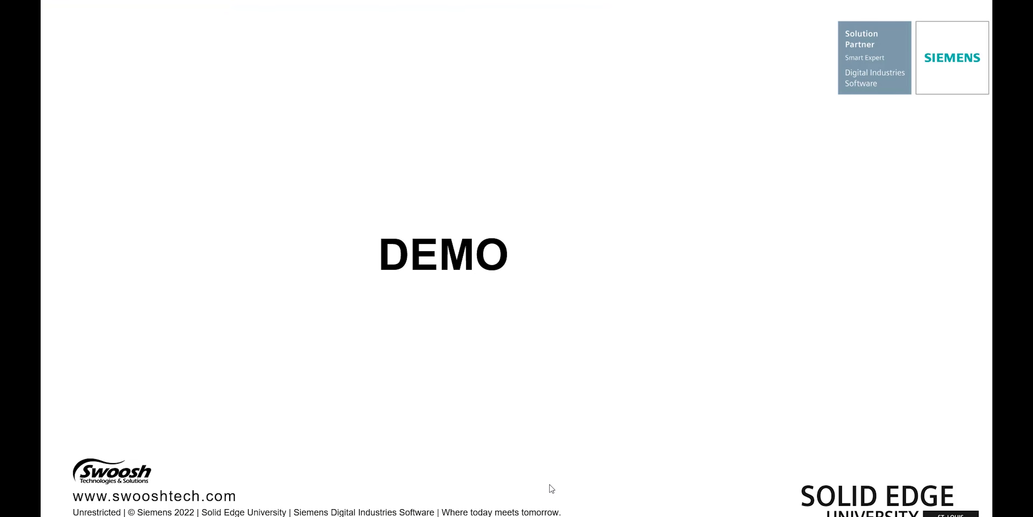
click(550, 485)
click(550, 485)
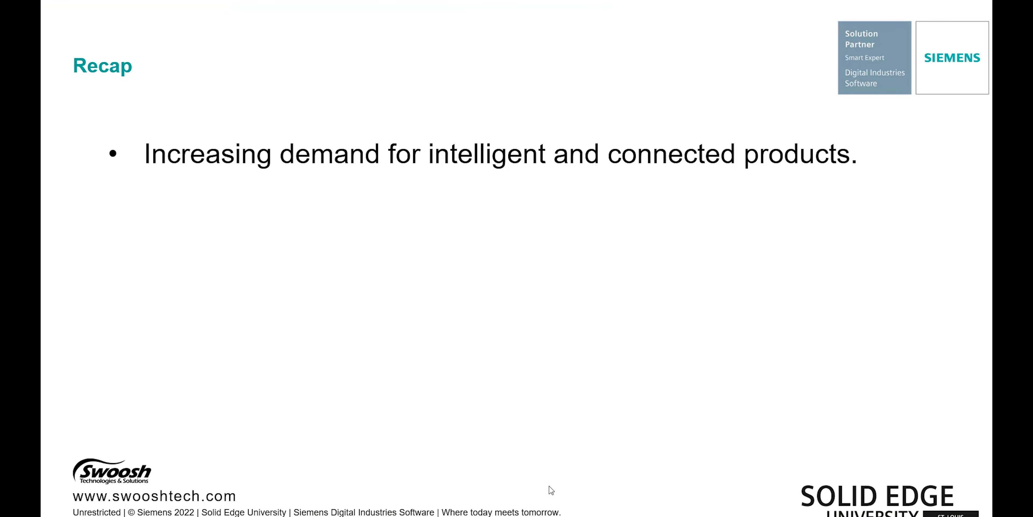
click(549, 487)
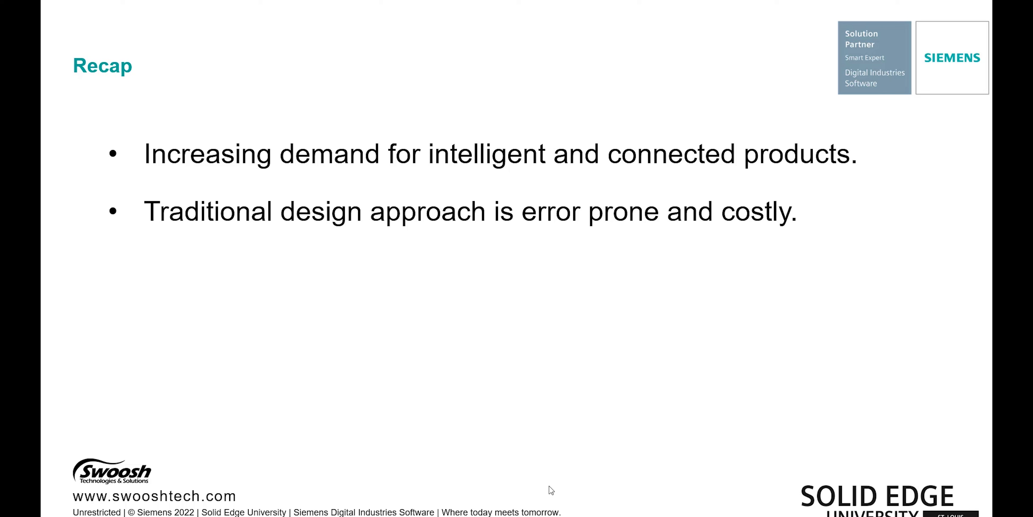
click(550, 485)
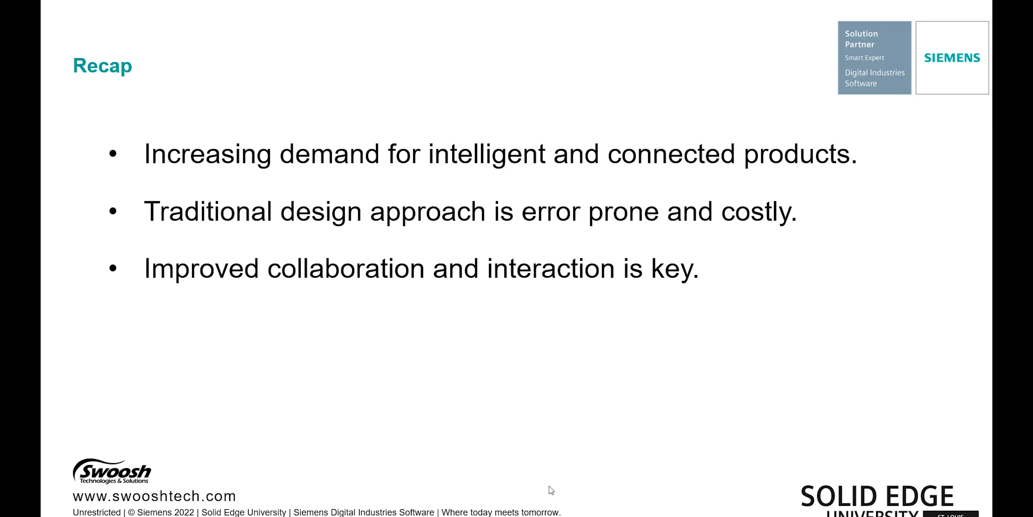
click(550, 487)
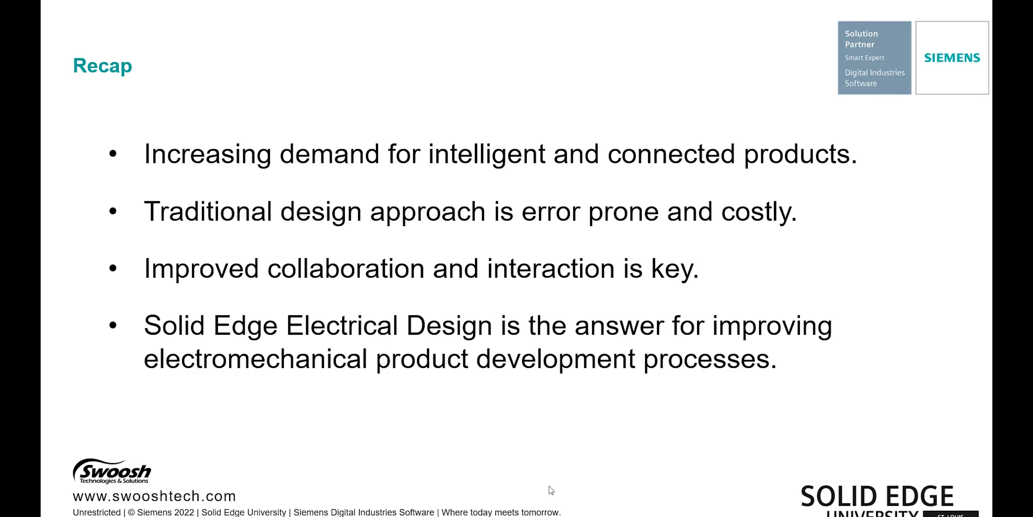